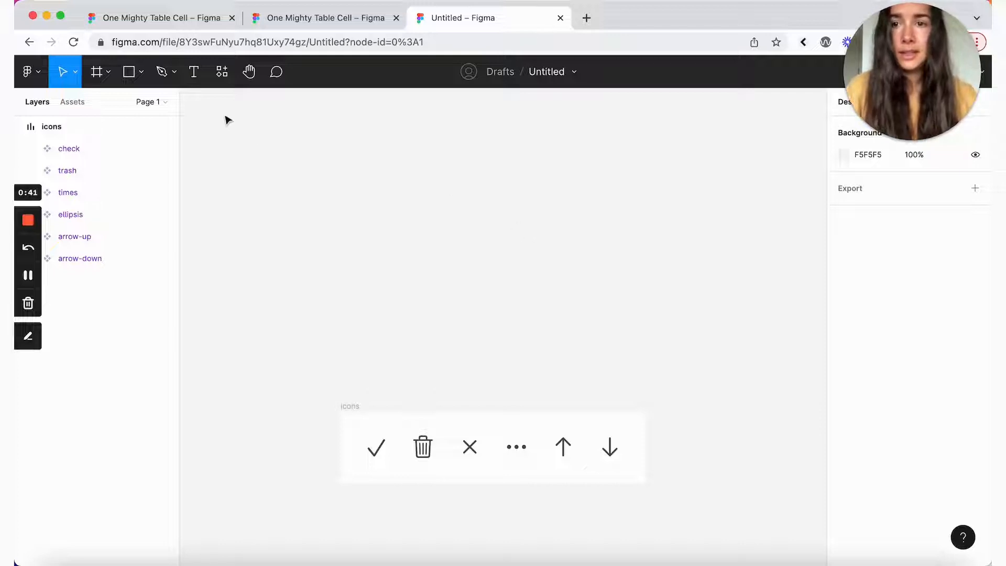
Step: Add an auto-width 'Table Cell' text label above the icons frame, filled with the Gray 2 style
left_click(196, 71)
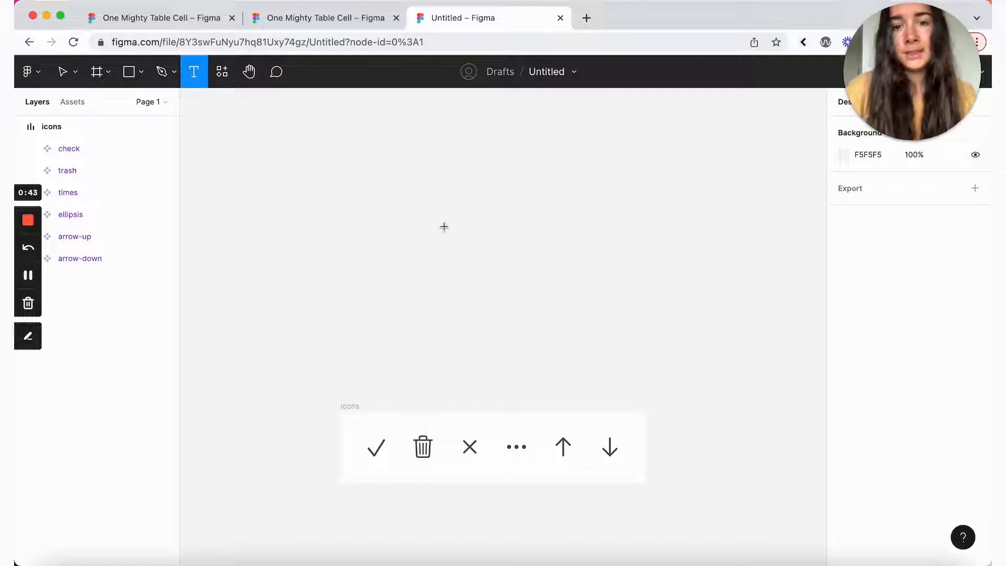
left_click_drag(445, 227, 522, 242)
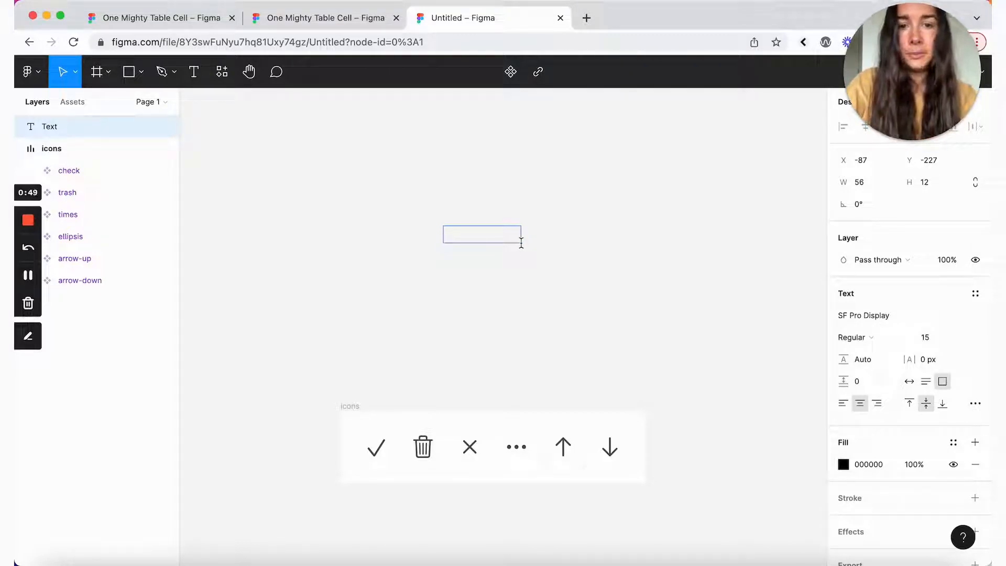
type("Table Cell")
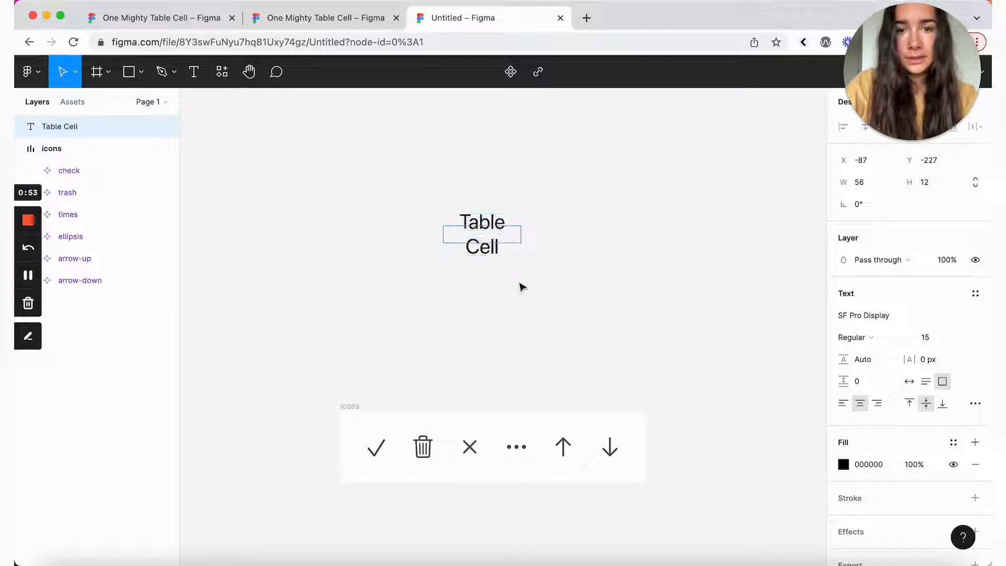
key("Escape")
left_click(908, 384)
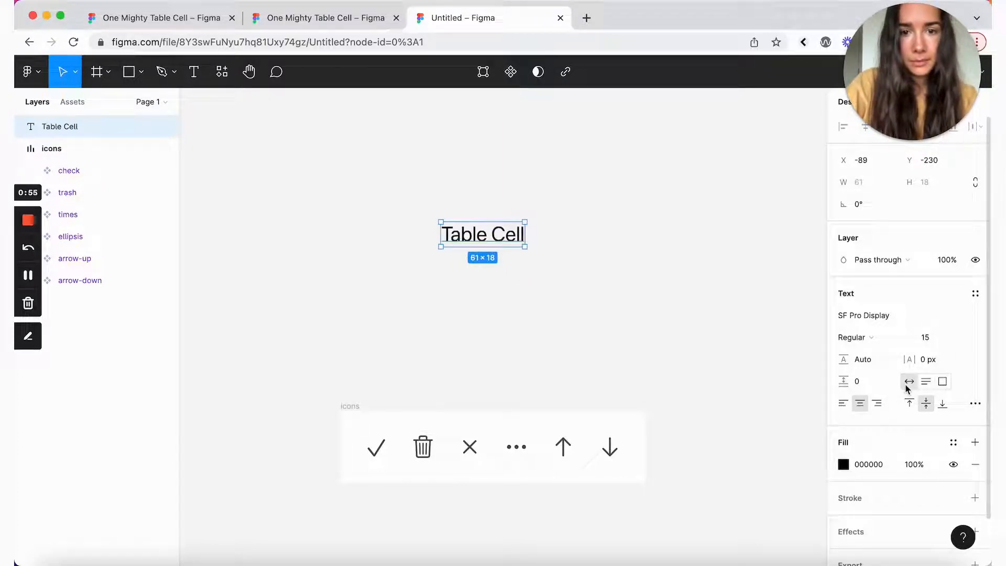
left_click(954, 442)
left_click(876, 503)
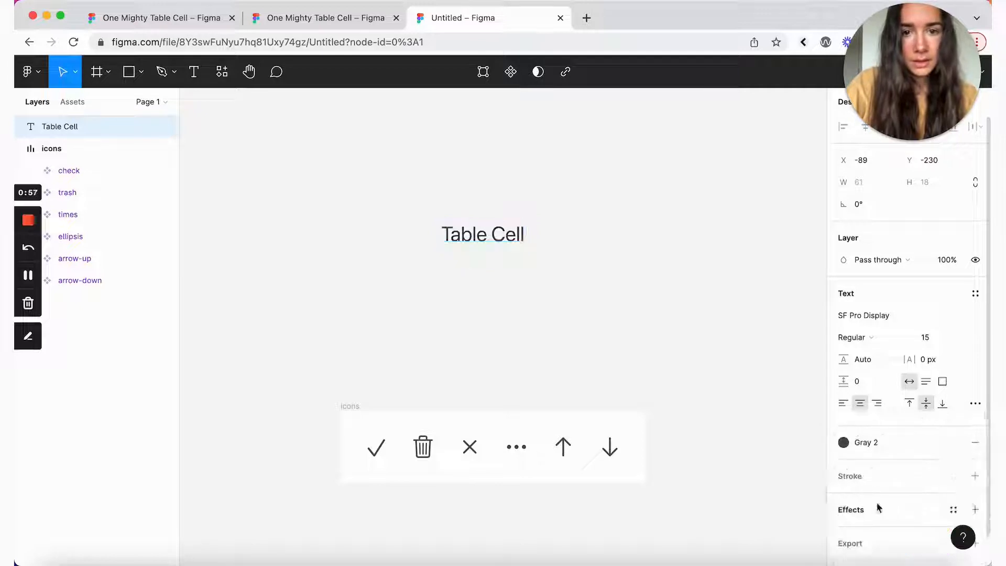
left_click(644, 280)
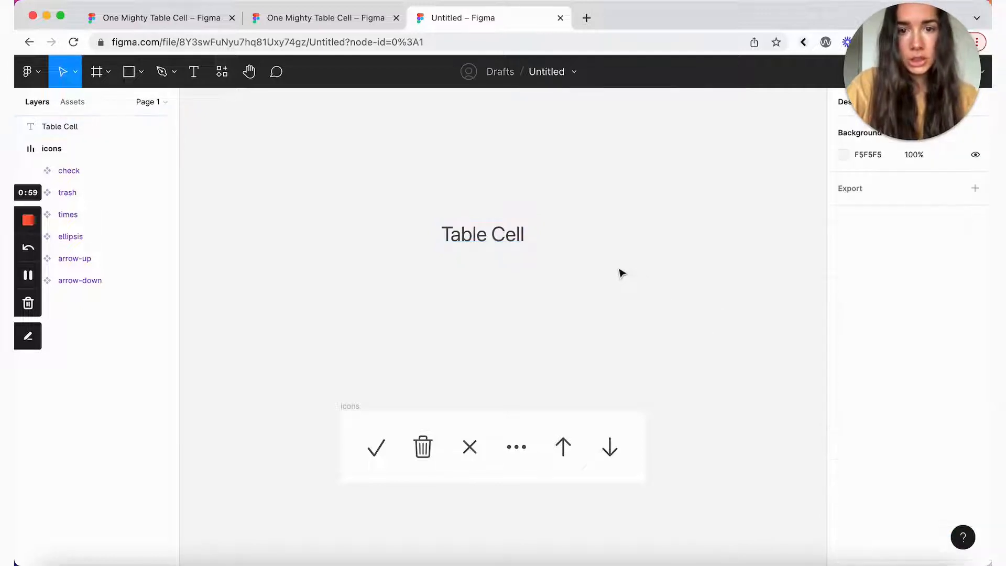
left_click(483, 236)
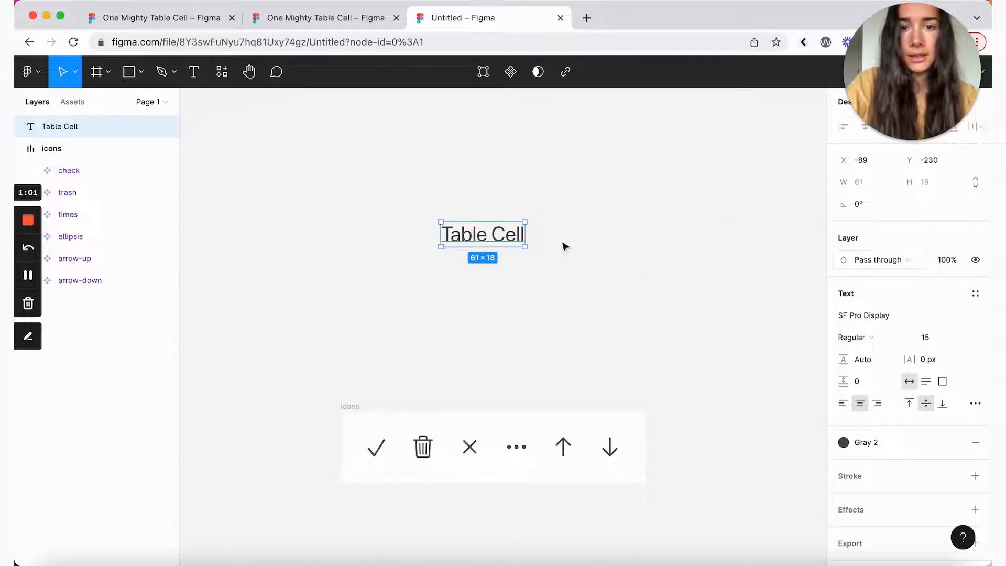
Step: Wrap the text in auto layout with 16 px vertical and horizontal padding
key("shift+a")
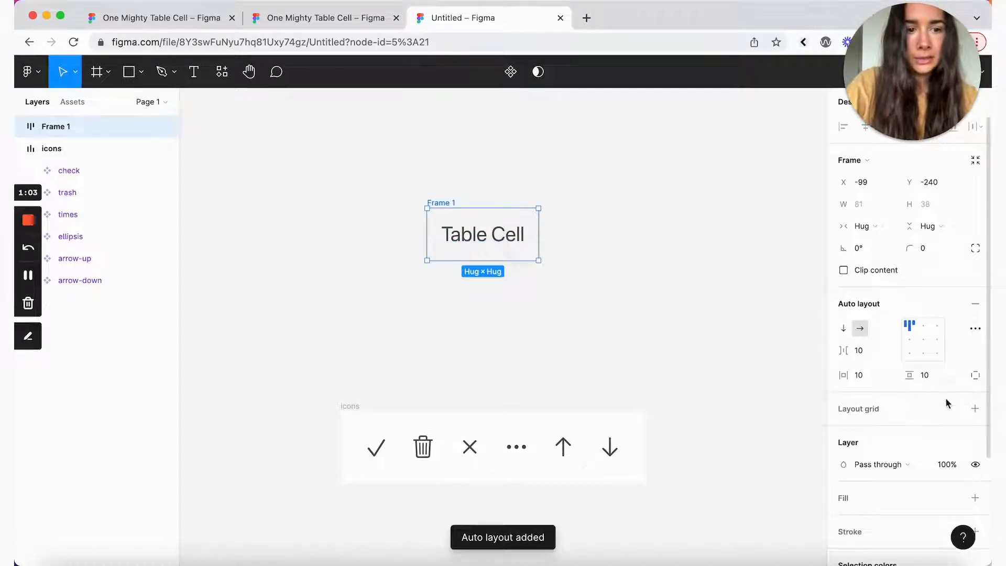
left_click(925, 375)
type("16")
key("Return")
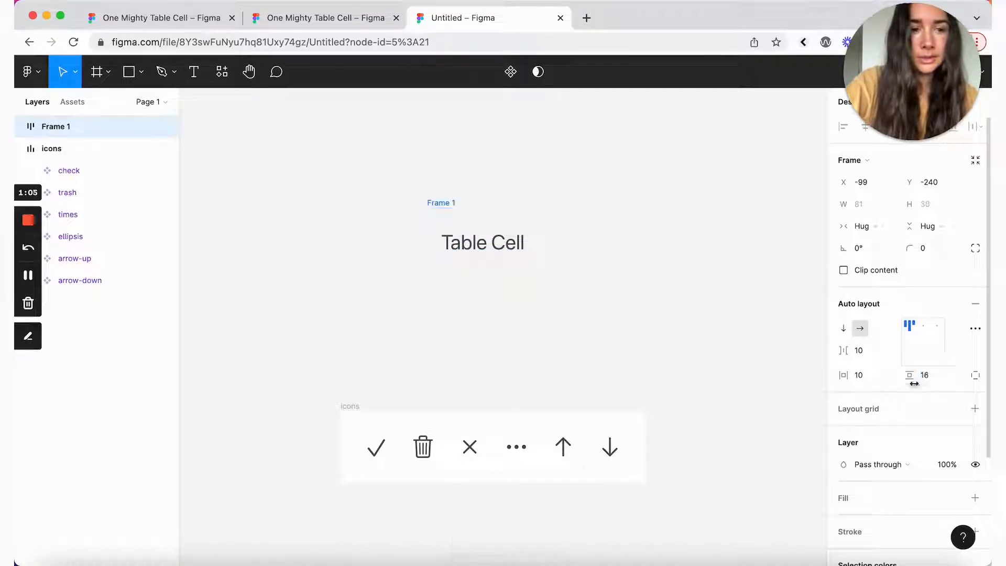
left_click(859, 375)
type("16")
key("Return")
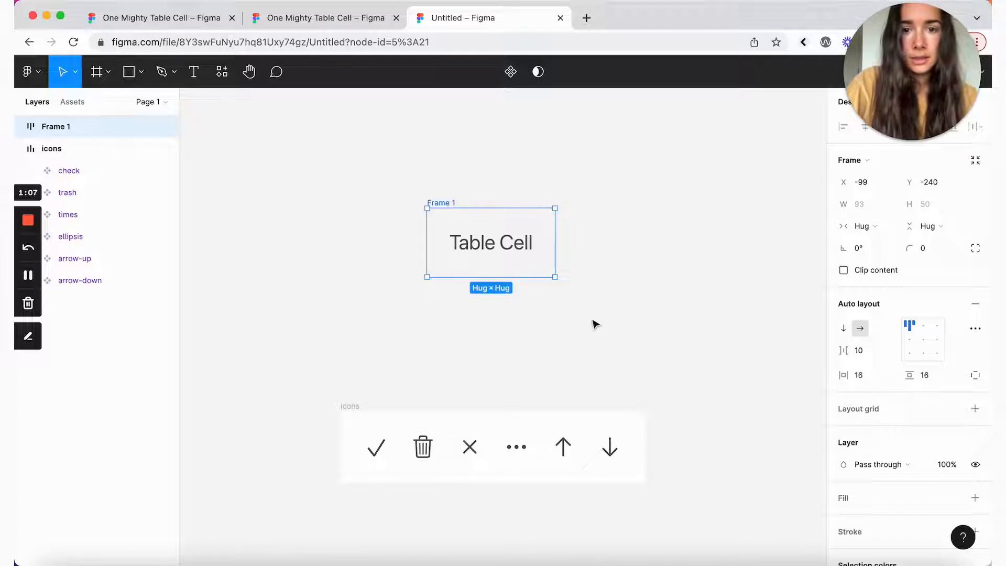
Step: Fill the auto-layout frame with the Gray 6 colour style
scroll(964, 335, "down", 1)
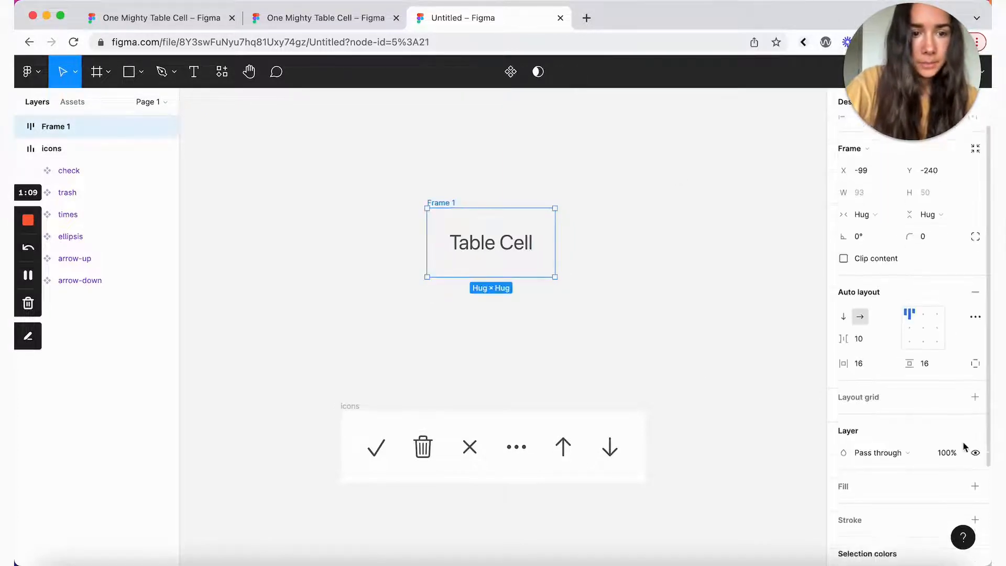
scroll(960, 429, "down", 3)
left_click(953, 401)
left_click(962, 503)
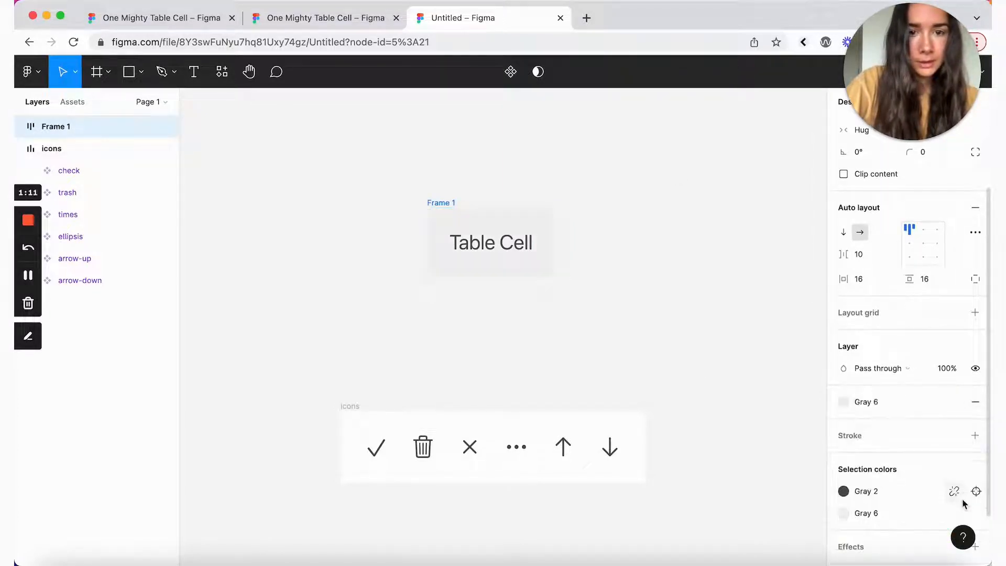
Step: Nudge Frame 1 slightly up and left, then reselect it
left_click(614, 256)
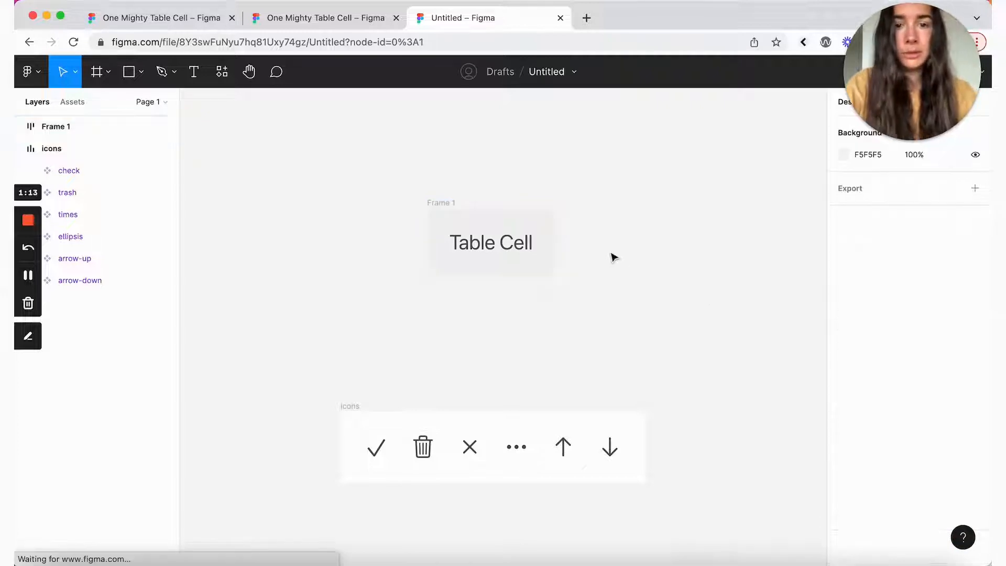
left_click_drag(454, 206, 426, 190)
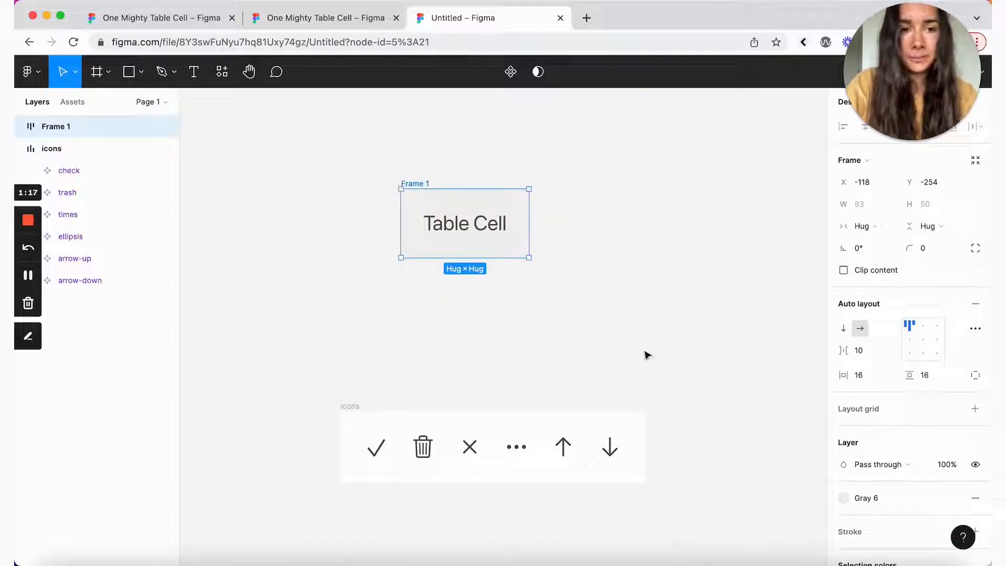
scroll(887, 513, "down", 3)
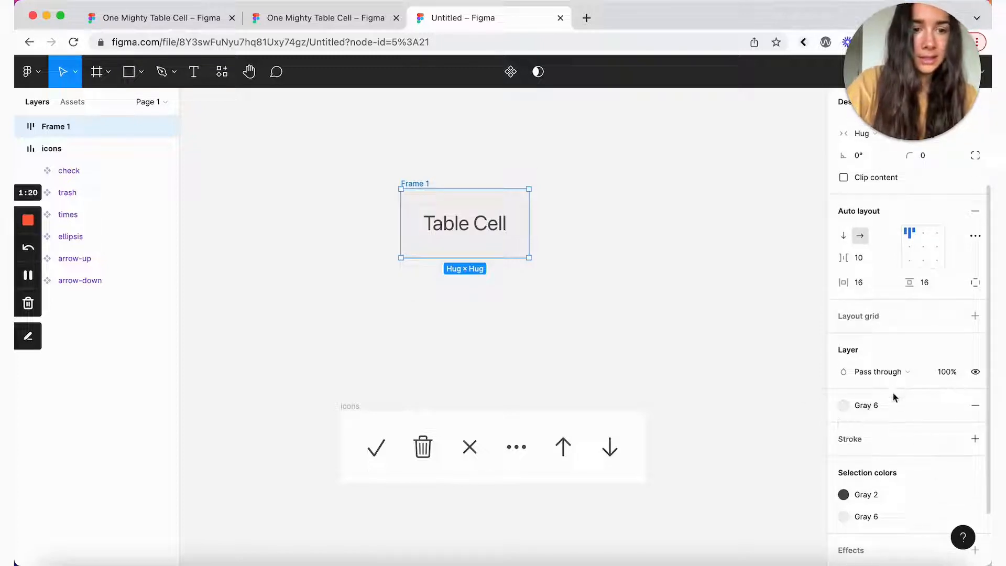
left_click(608, 291)
left_click(420, 184)
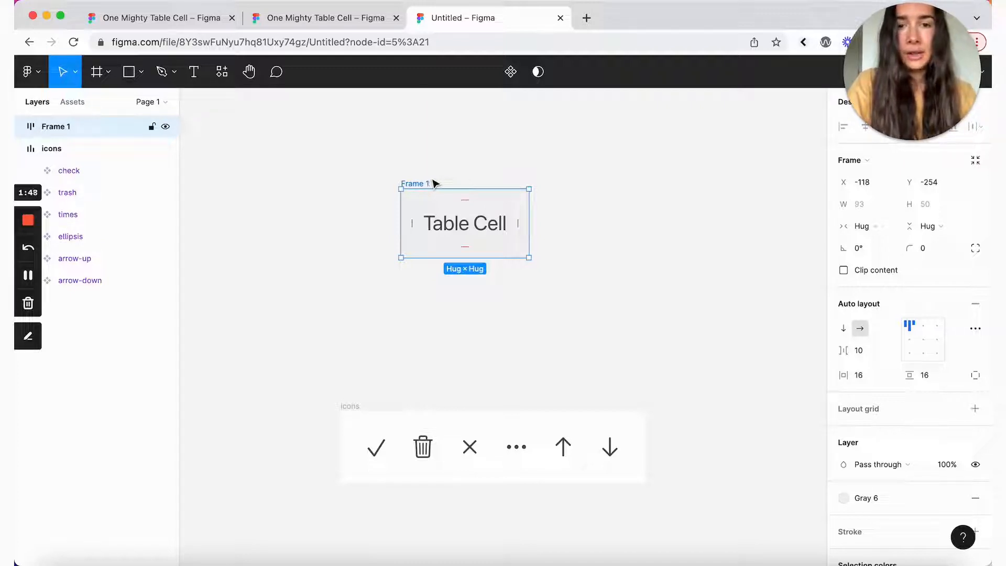
Step: Convert Frame 1 into a component and name it header_cell
left_click(511, 73)
double_click(425, 182)
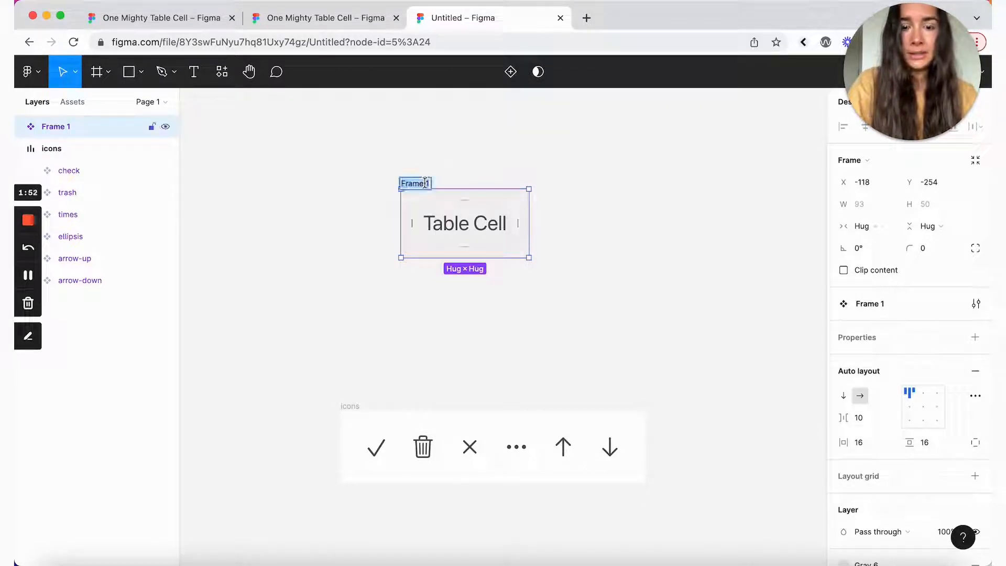
type("header_c")
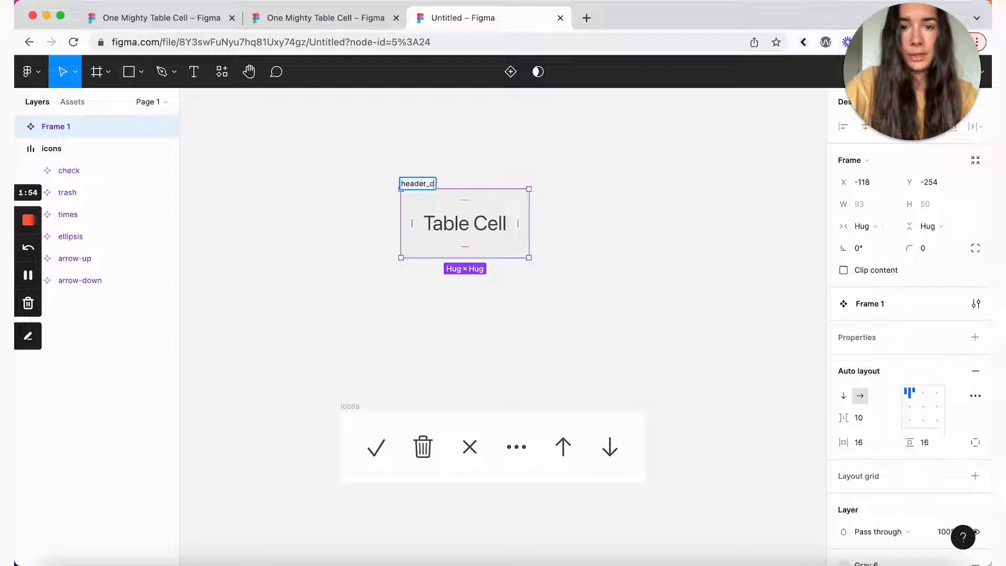
type("e")
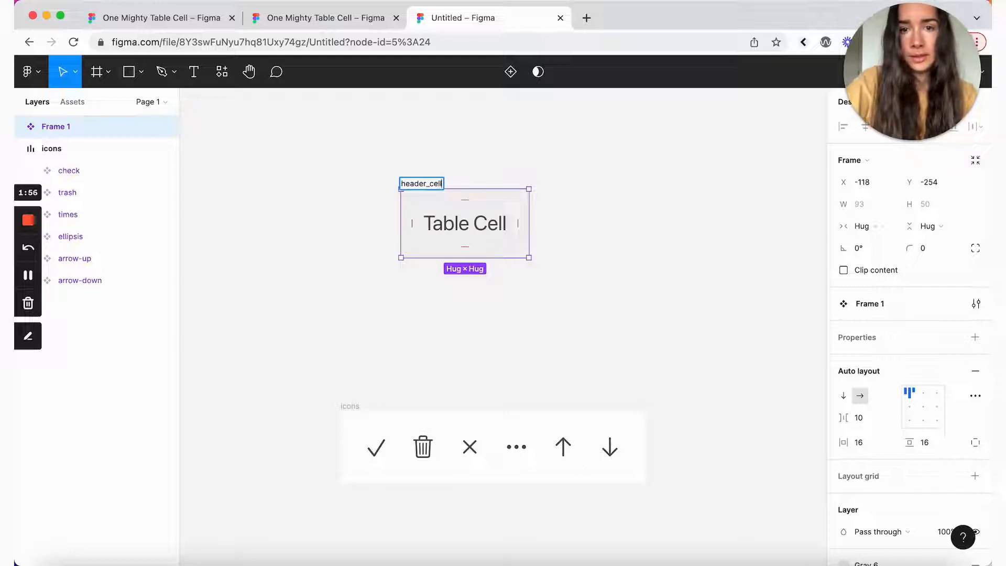
type("ll")
left_click(355, 255)
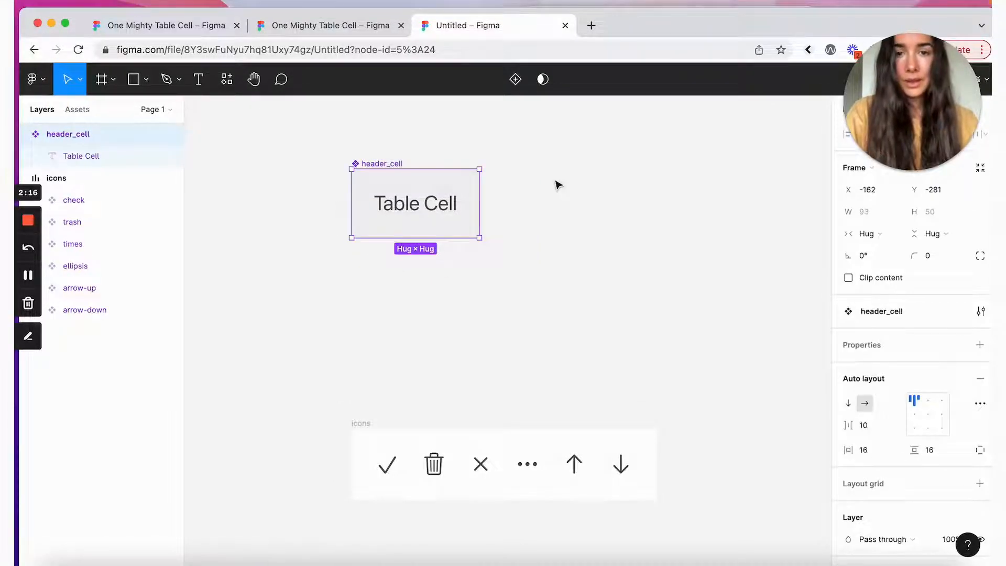
Step: Add a variant with a Sort property valued none and up, then search assets for 'arrow'
left_click(516, 81)
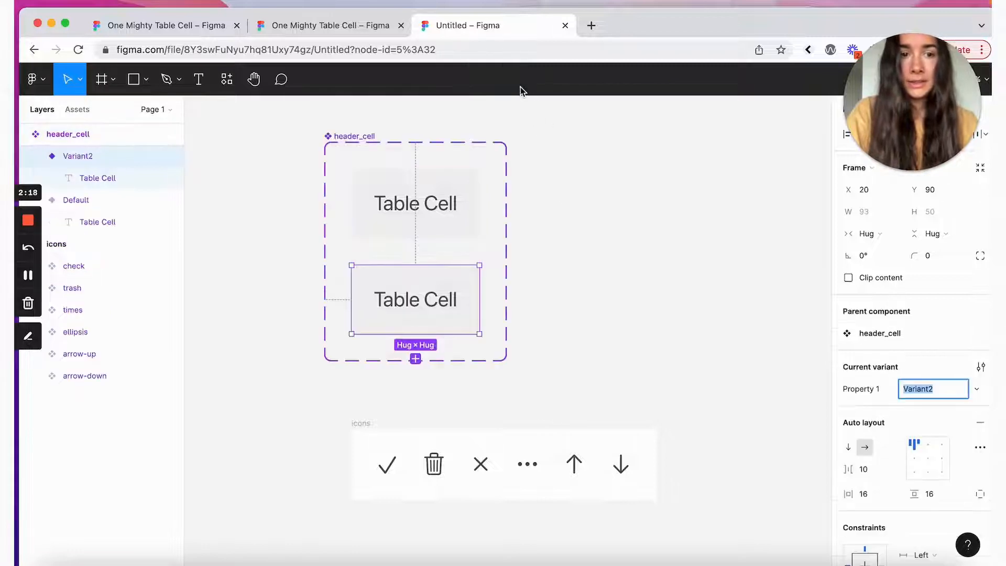
left_click(860, 390)
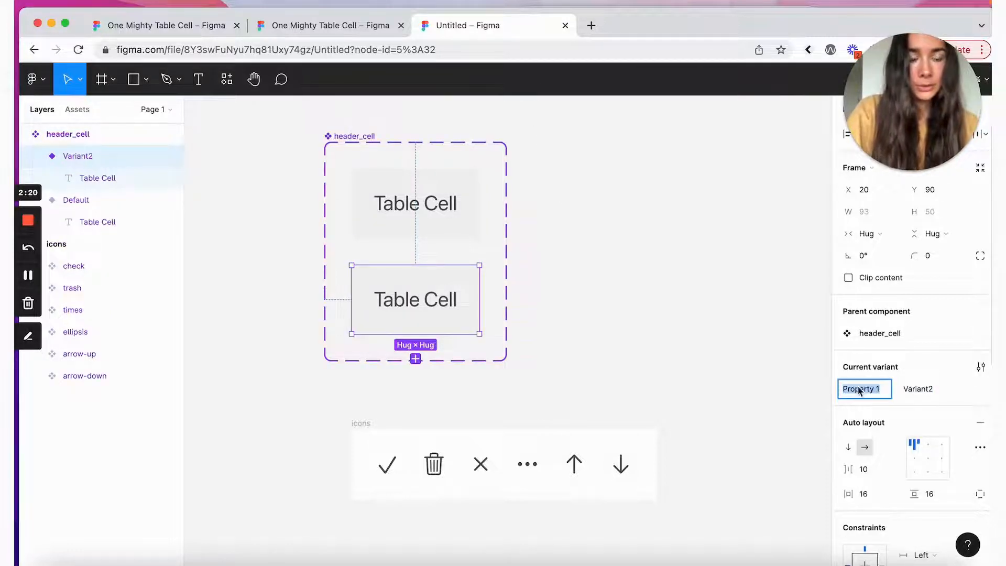
type("Sort")
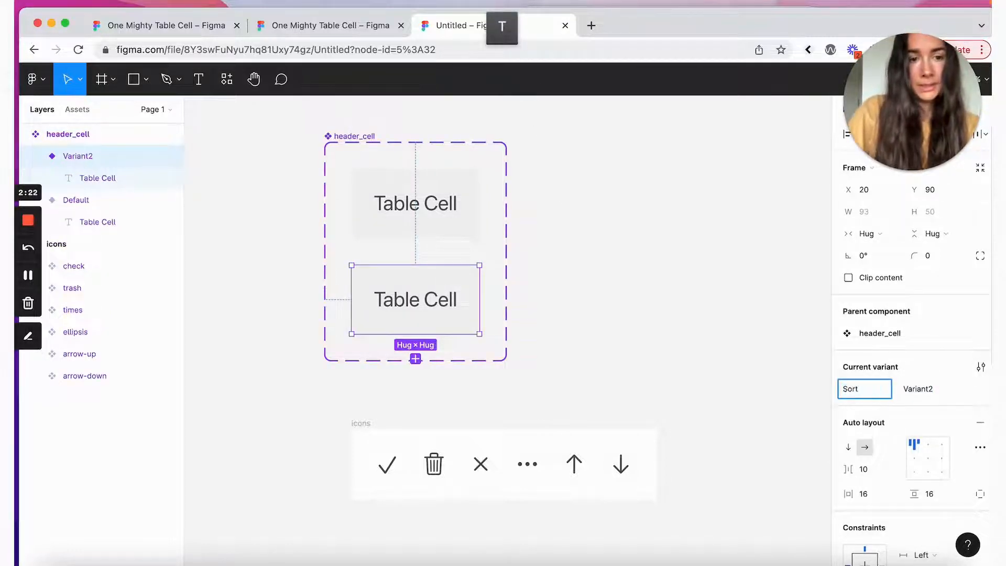
left_click(413, 202)
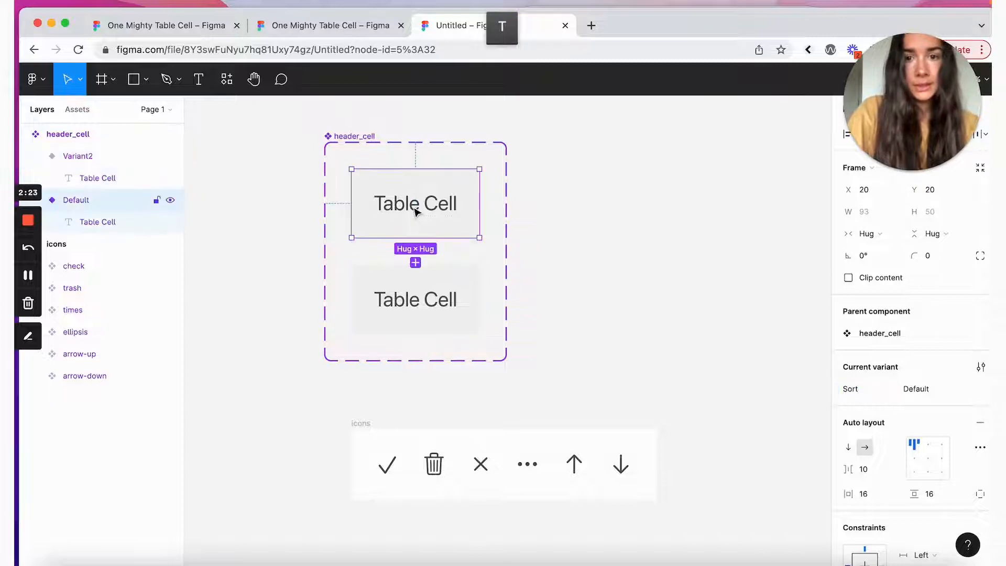
left_click(925, 388)
type("none")
left_click(400, 294)
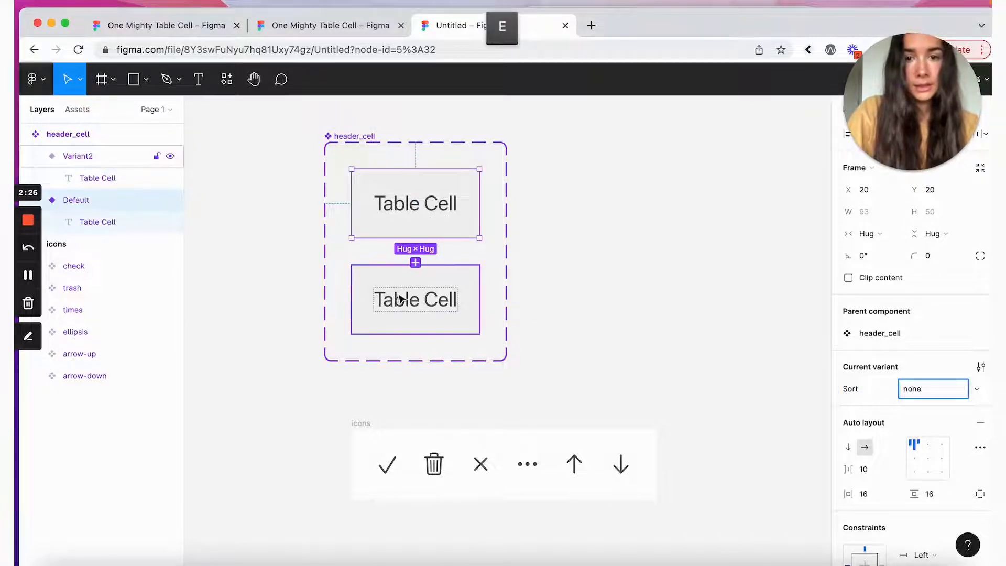
left_click(914, 391)
type("up")
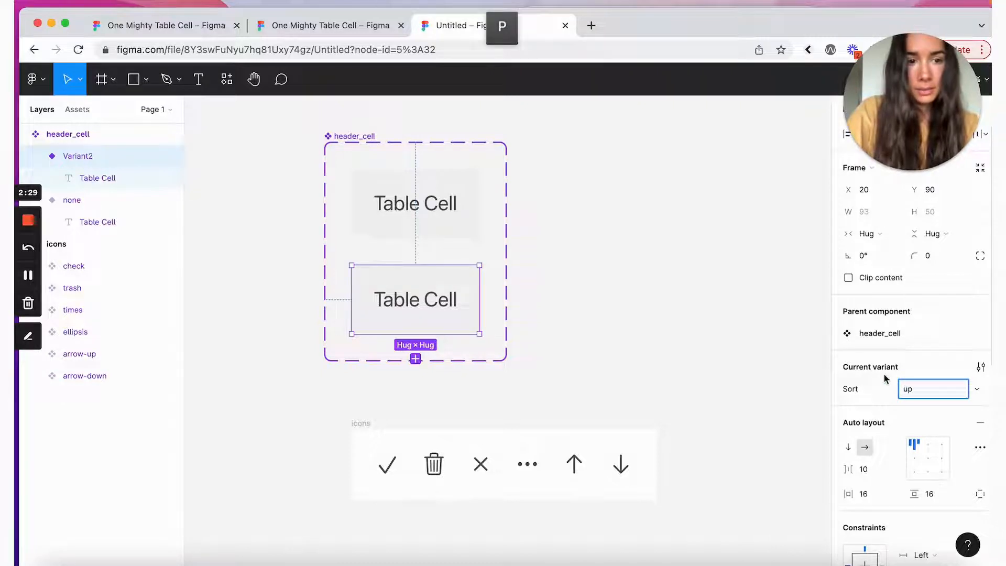
key("Return")
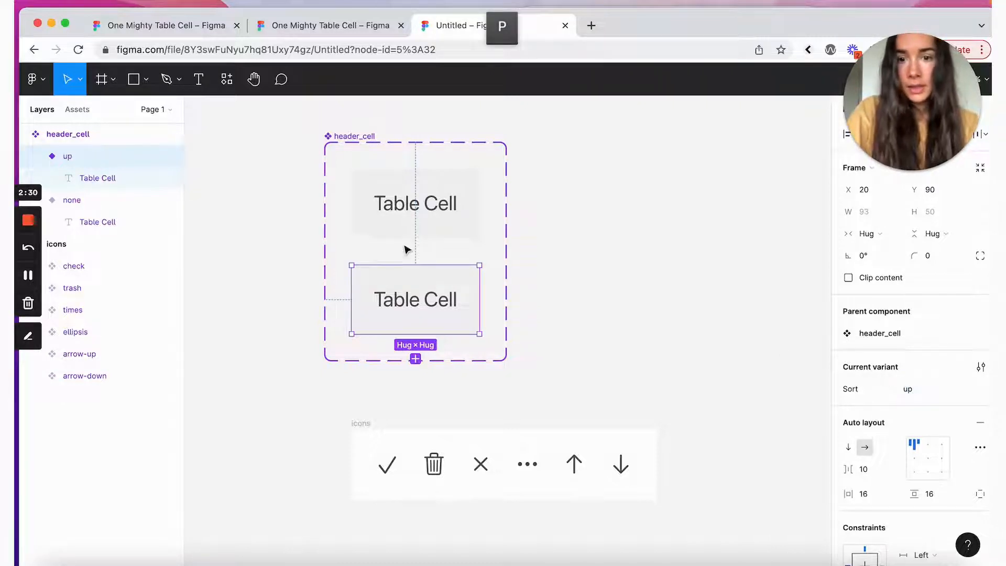
left_click(75, 110)
type("arrow")
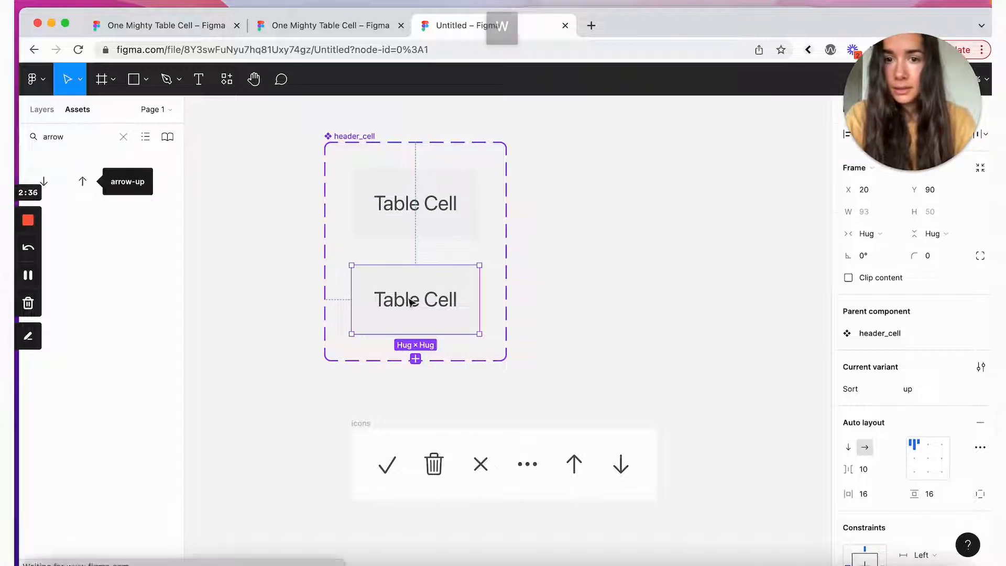
Step: Drop an arrow-up icon into the lower variant, then move the set and widen it to 159
left_click_drag(82, 181, 447, 301)
left_click(452, 283)
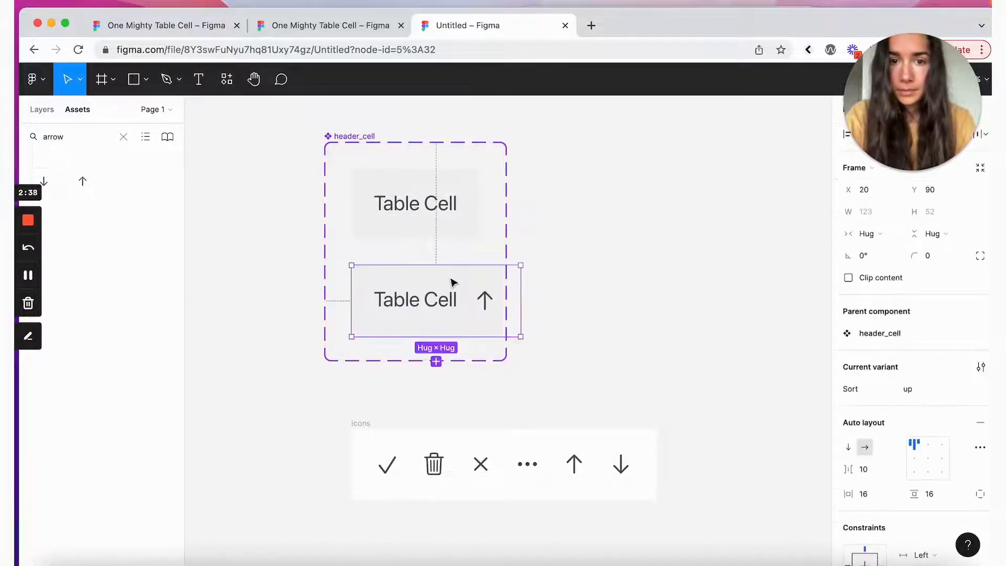
left_click_drag(357, 136, 355, 90)
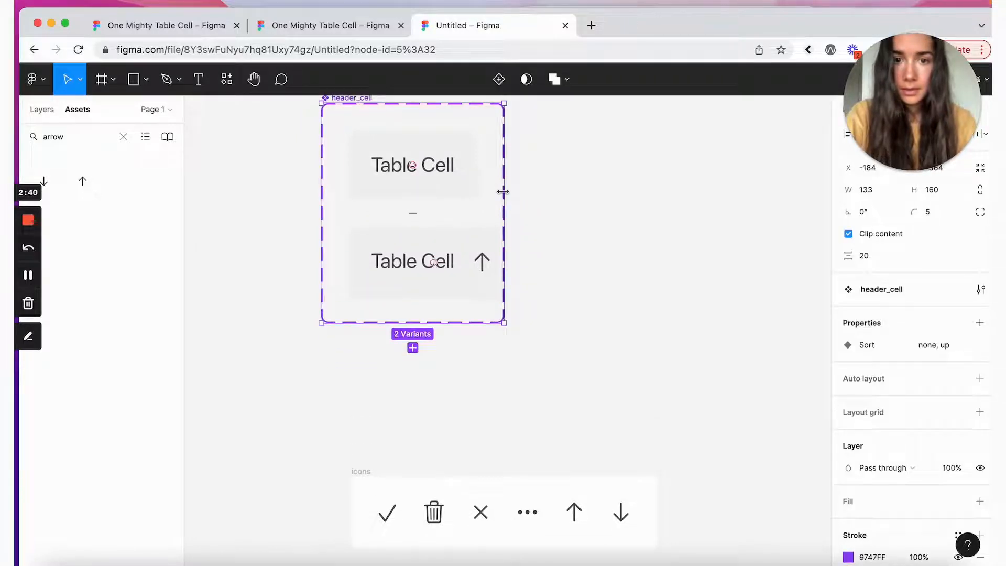
left_click_drag(505, 197, 540, 197)
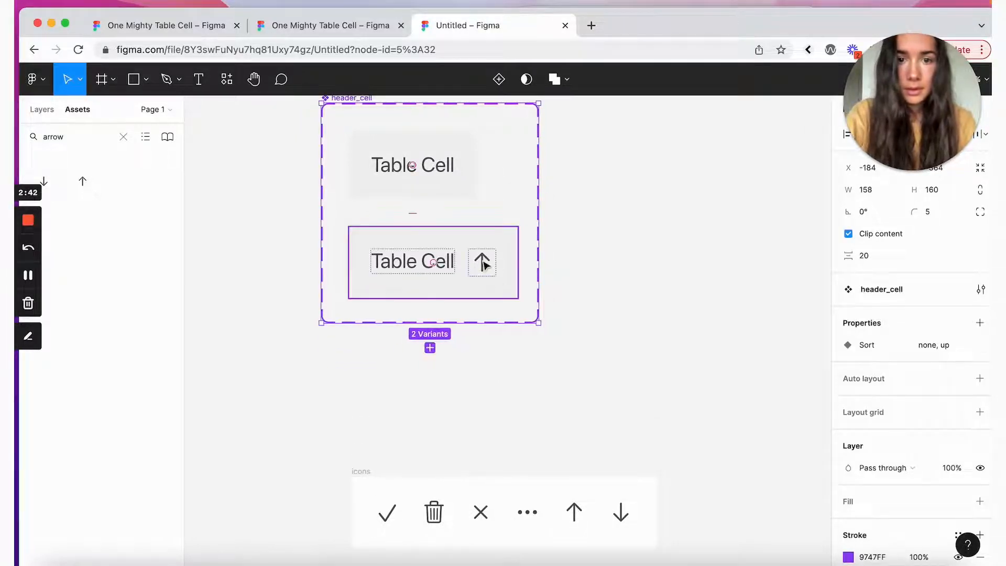
Step: Give the lower variant a 4 px gap with contents vertically centred
left_click(483, 260)
left_click(865, 469)
scroll(884, 464, "down", 3)
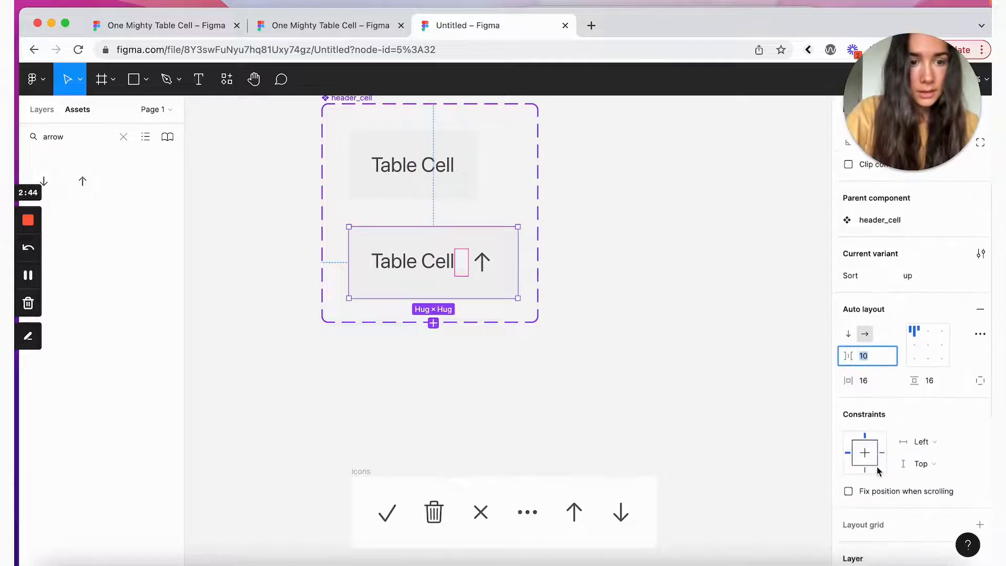
type("4")
key("Return")
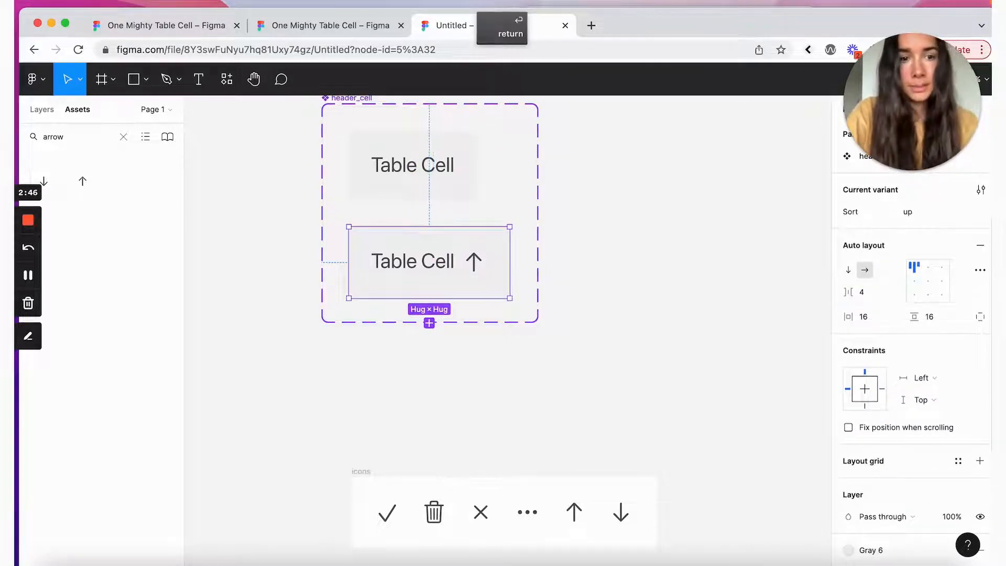
left_click(913, 283)
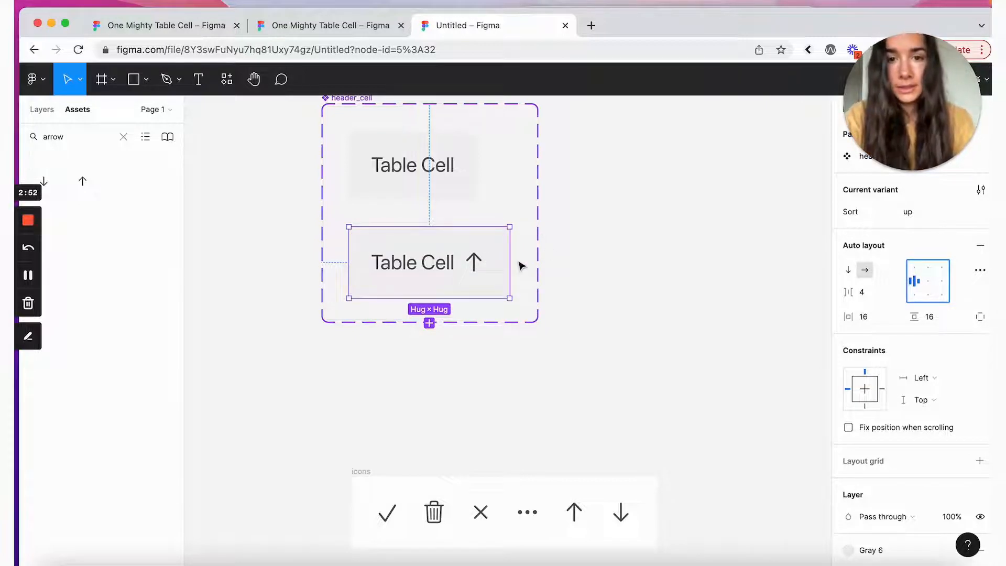
Step: Set the arrow glyph's font size to 12
left_click(472, 268)
scroll(899, 268, "up", 3)
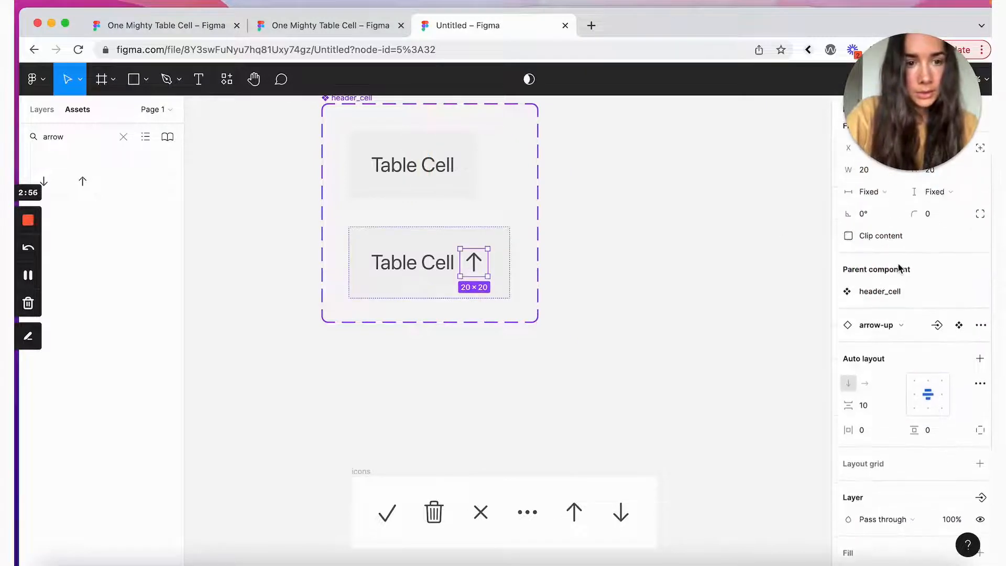
scroll(867, 259, "down", 3)
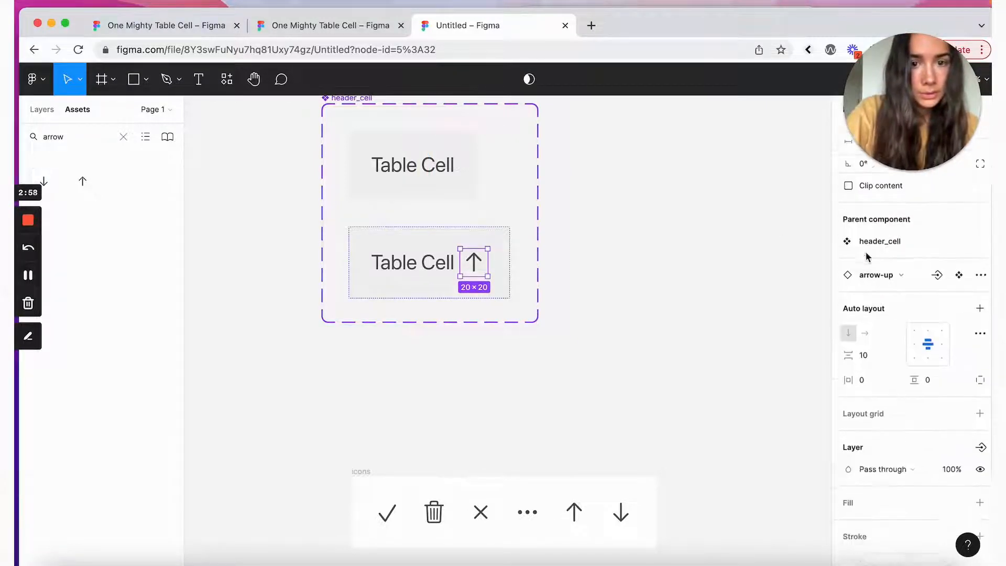
double_click(475, 263)
double_click(475, 263)
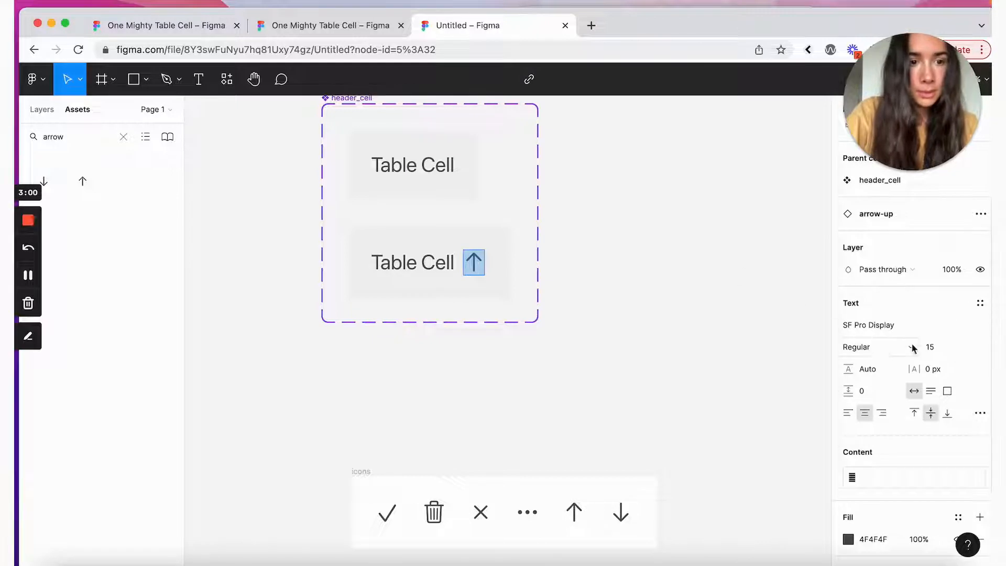
left_click(931, 347)
type("12")
key("Return")
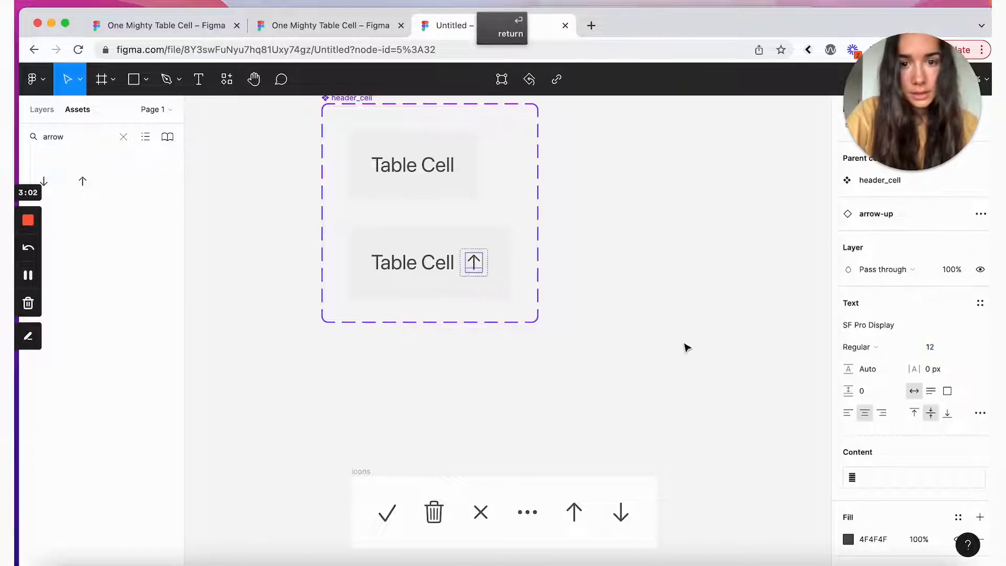
left_click(420, 269)
Step: Resize the arrow-up icon instance to 16×16
left_click(496, 265)
double_click(476, 263)
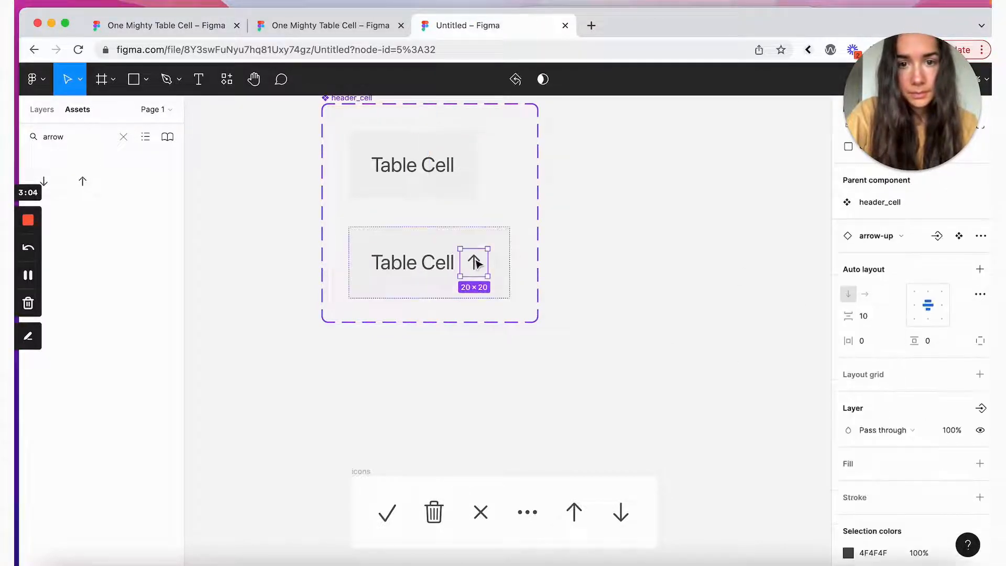
scroll(970, 341, "up", 3)
left_click(885, 220)
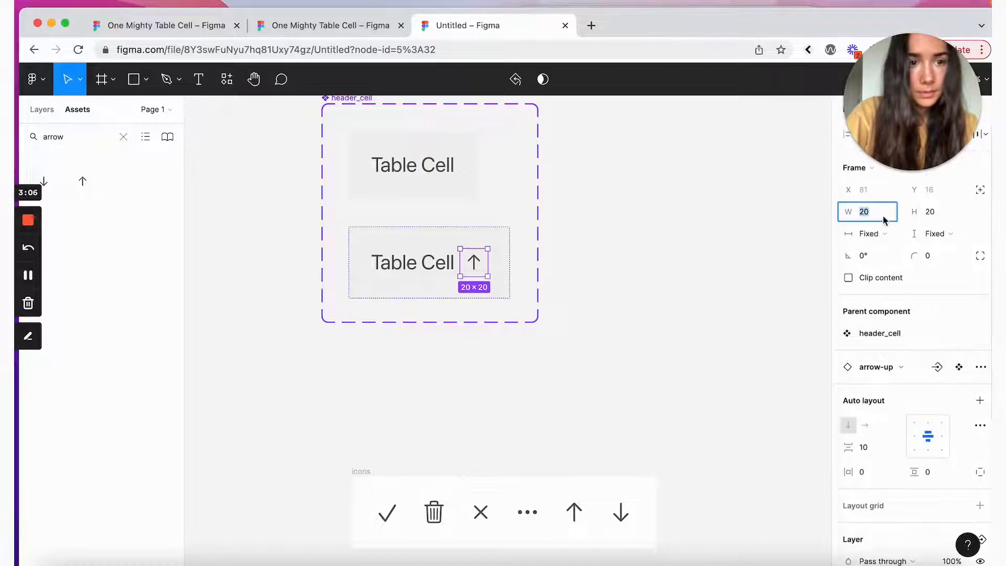
type("16")
left_click(945, 210)
type("16")
key("Return")
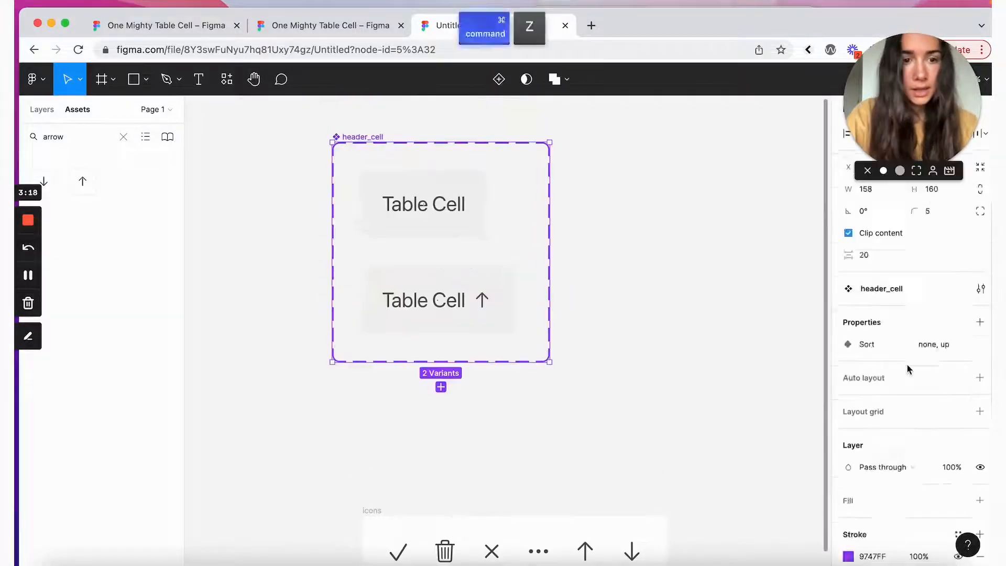
Step: Add vertical auto layout to the header_cell variant set
scroll(907, 365, "down", 5)
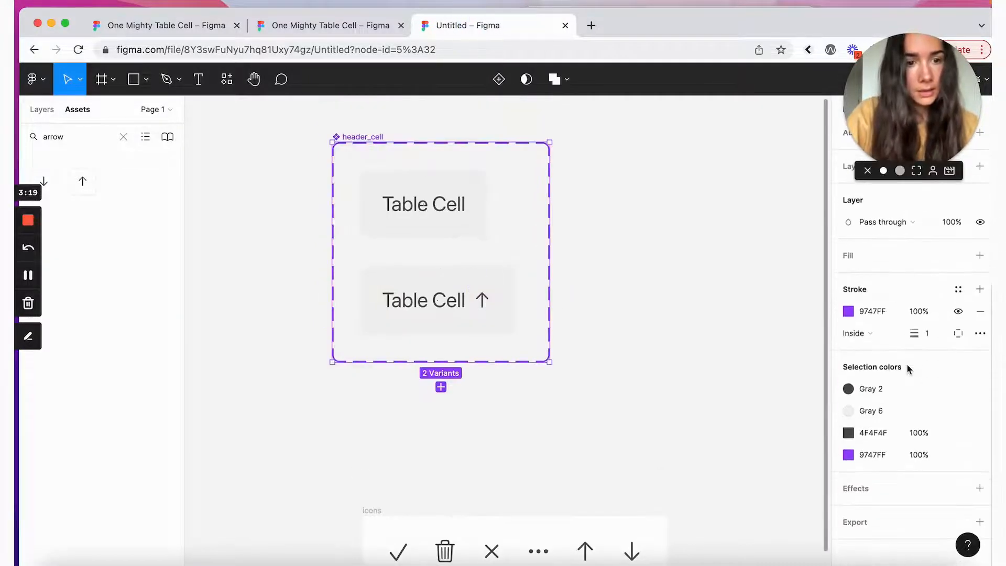
scroll(945, 300, "up", 2)
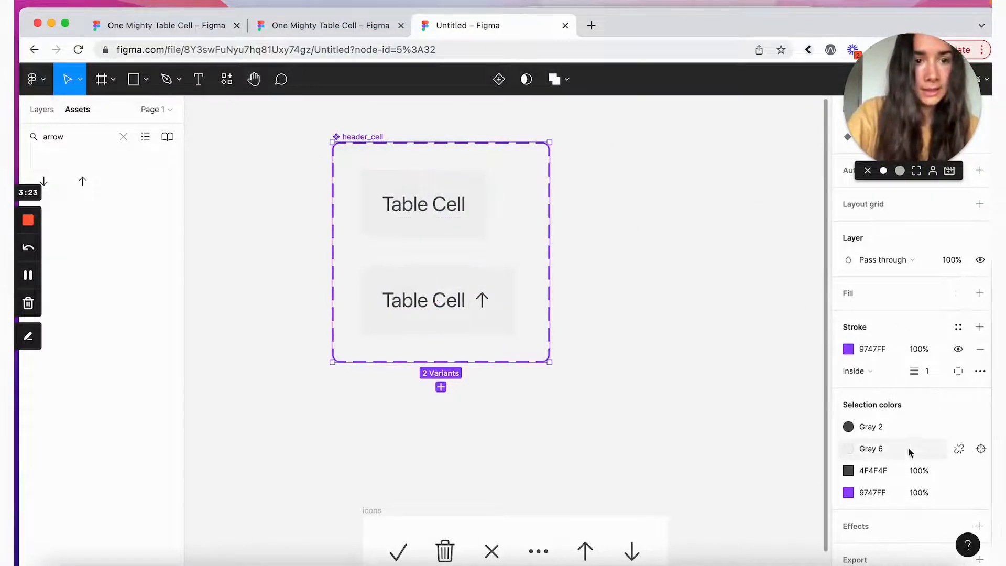
scroll(908, 445, "up", 5)
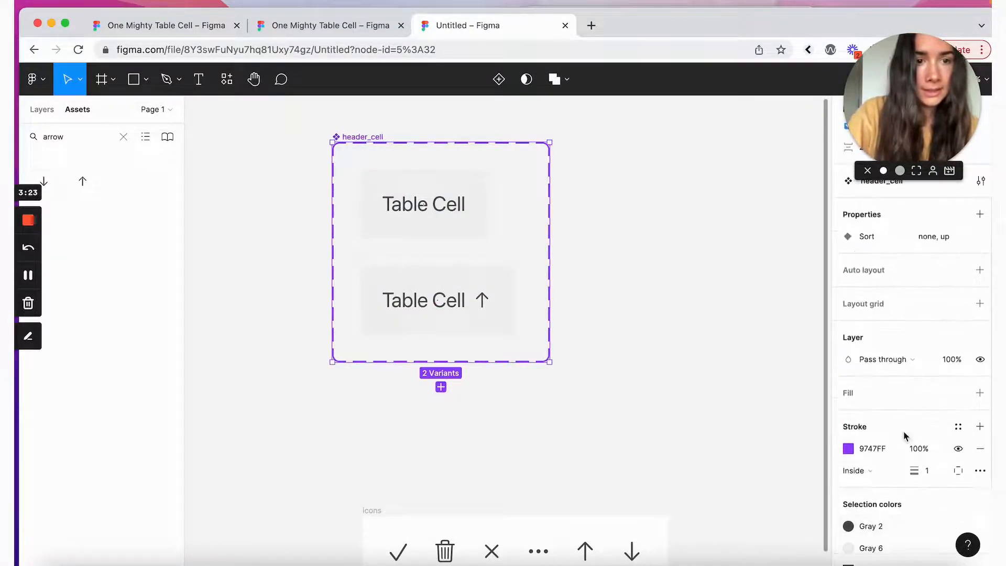
left_click(979, 271)
scroll(965, 353, "down", 5)
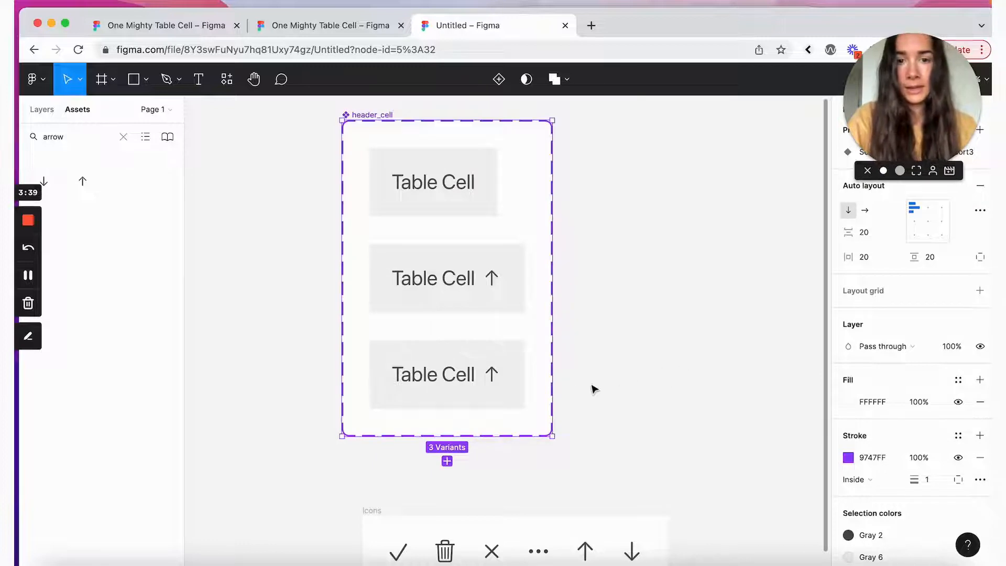
Step: Swap the bottom variant's arrow icon for arrow-down
left_click(480, 374)
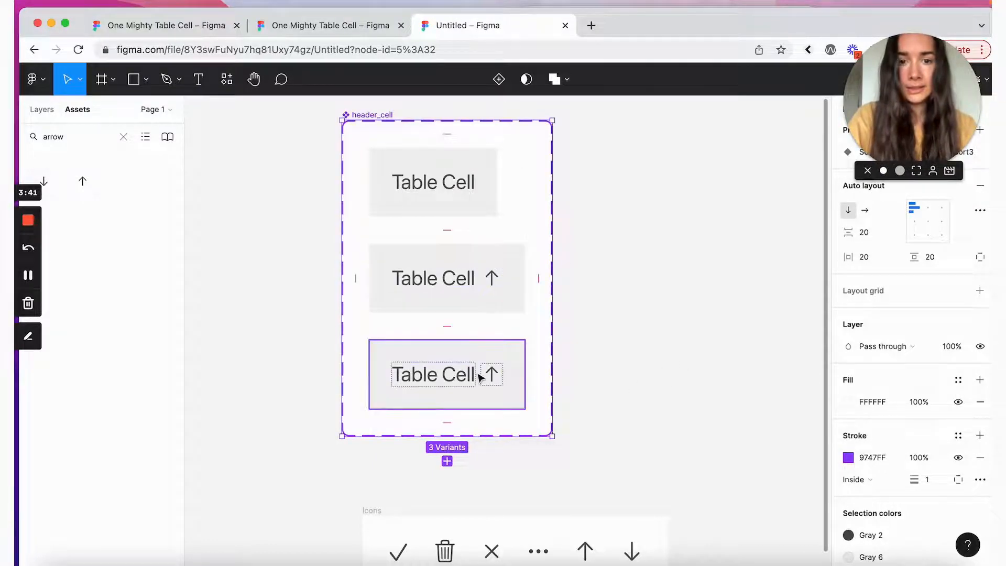
double_click(496, 377)
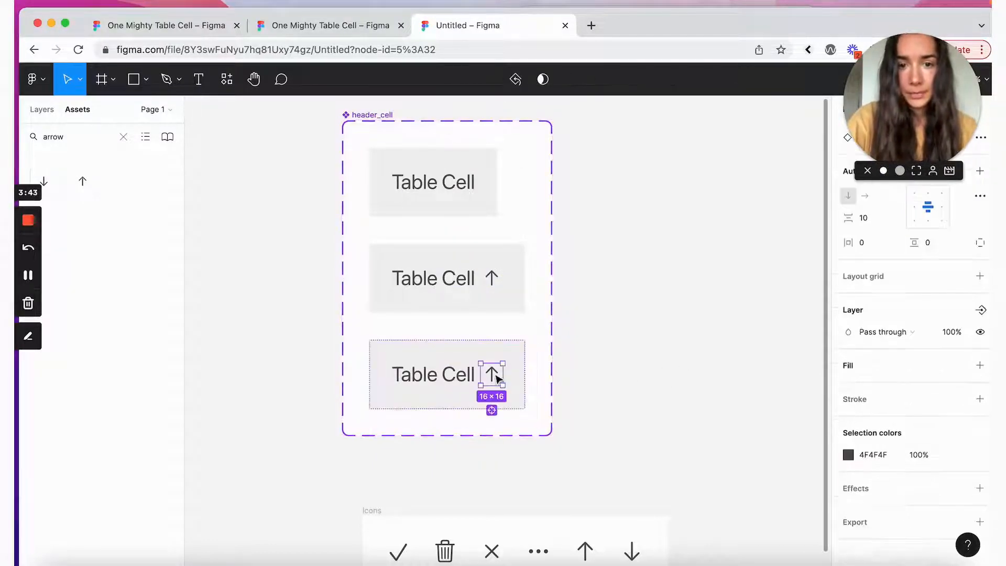
scroll(497, 377, "down", 3)
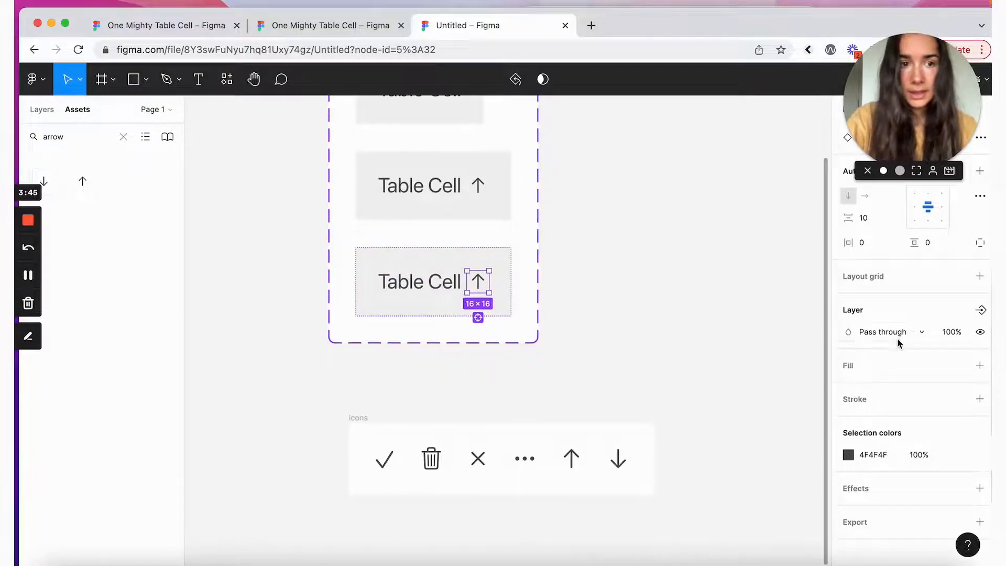
scroll(898, 341, "up", 5)
left_click(891, 310)
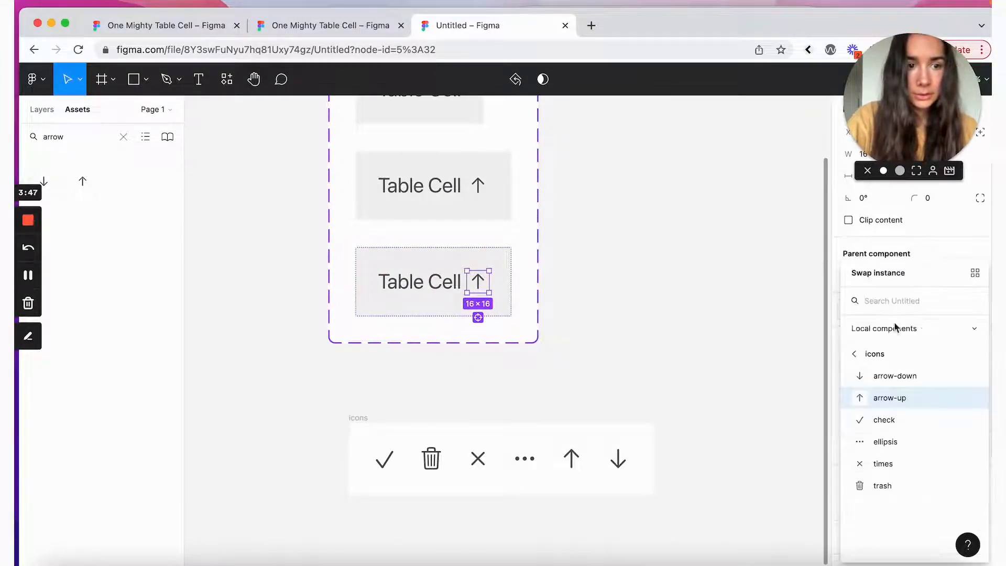
left_click(896, 376)
left_click(689, 322)
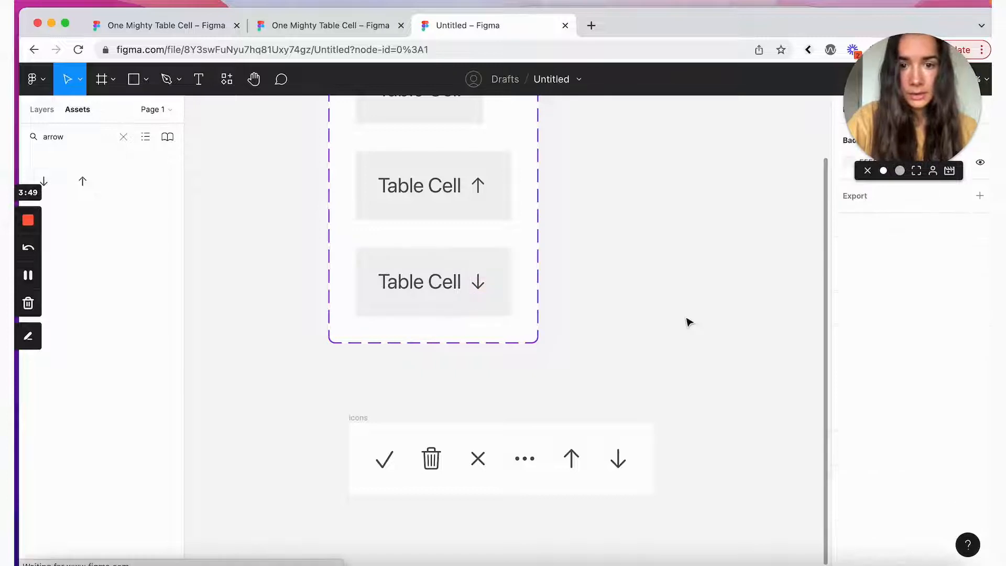
Step: Change the bottom variant's Sort value to down
scroll(443, 355, "up", 2)
left_click(422, 341)
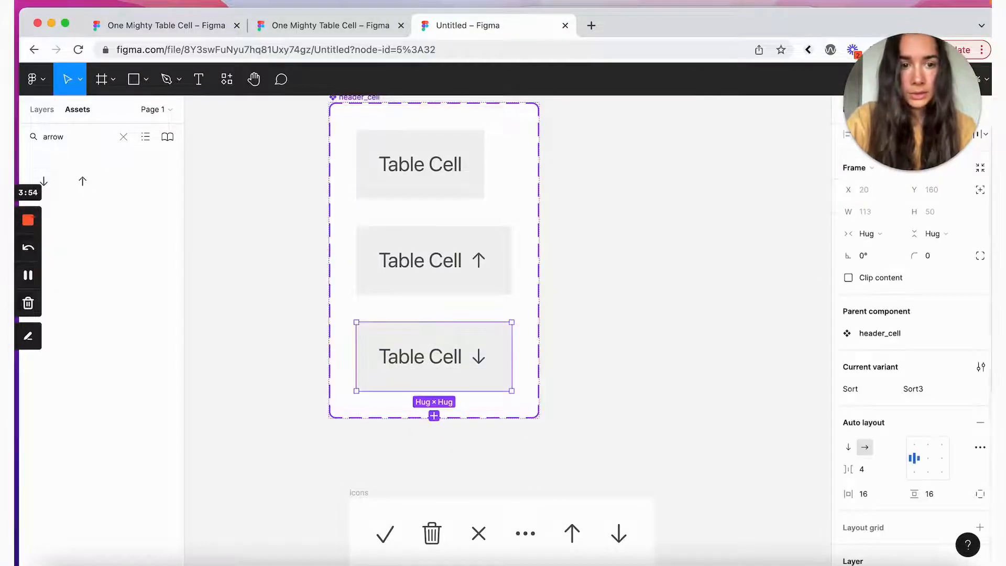
left_click(922, 392)
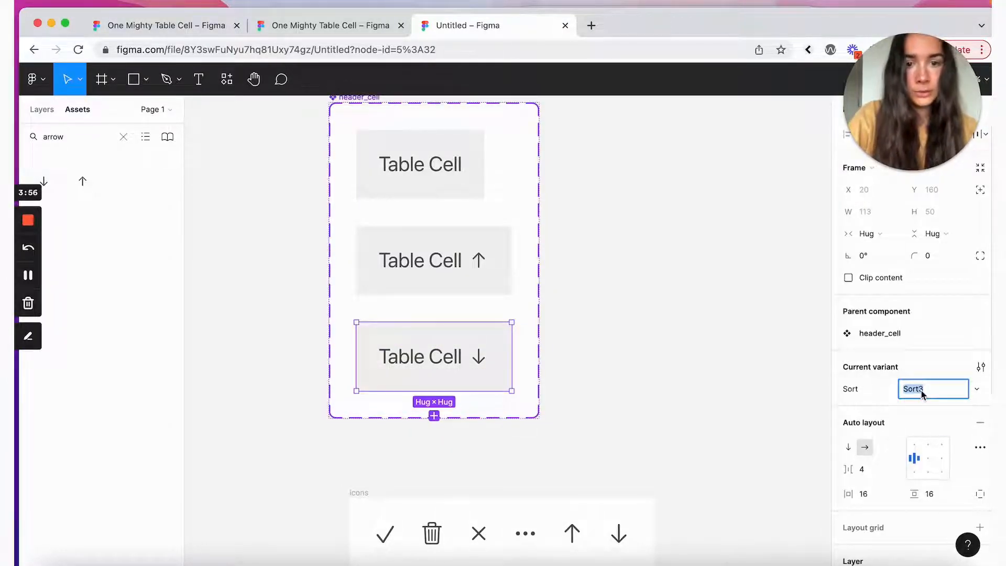
type("down")
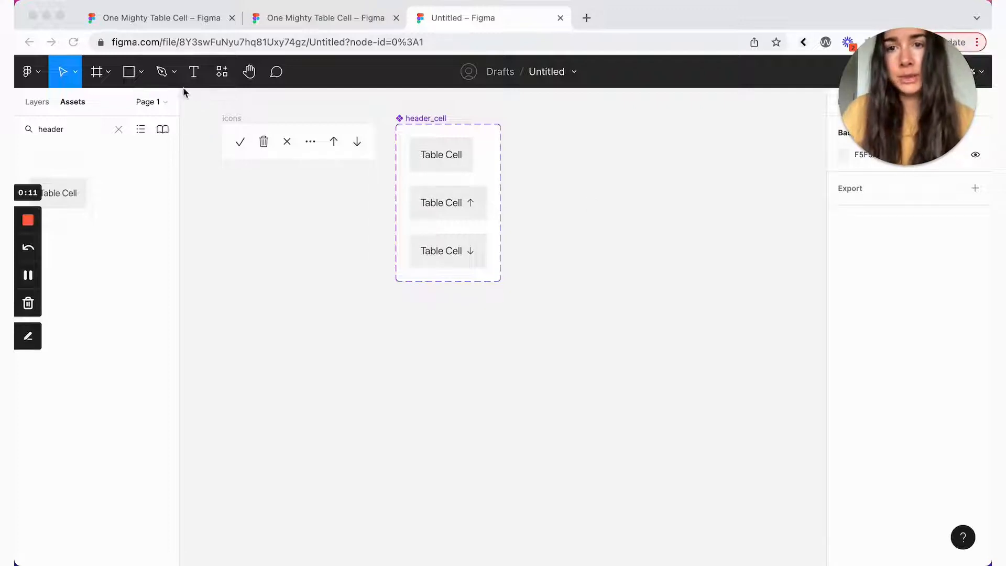
Step: Add an auto-width 'Table Cell' label right of header_cell and wrap it in auto layout
left_click(195, 74)
left_click(195, 73)
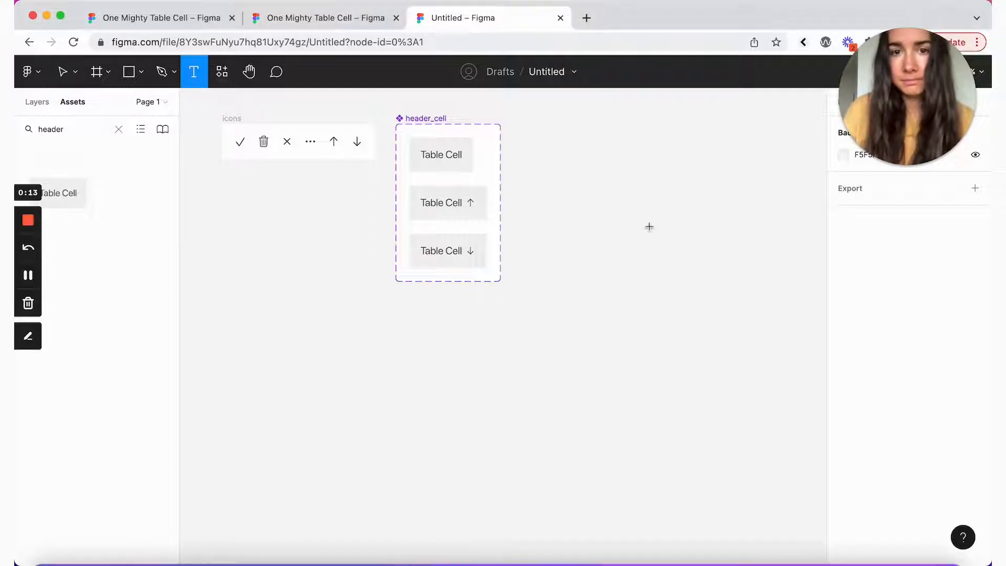
left_click_drag(594, 160, 629, 171)
type("Table Cell")
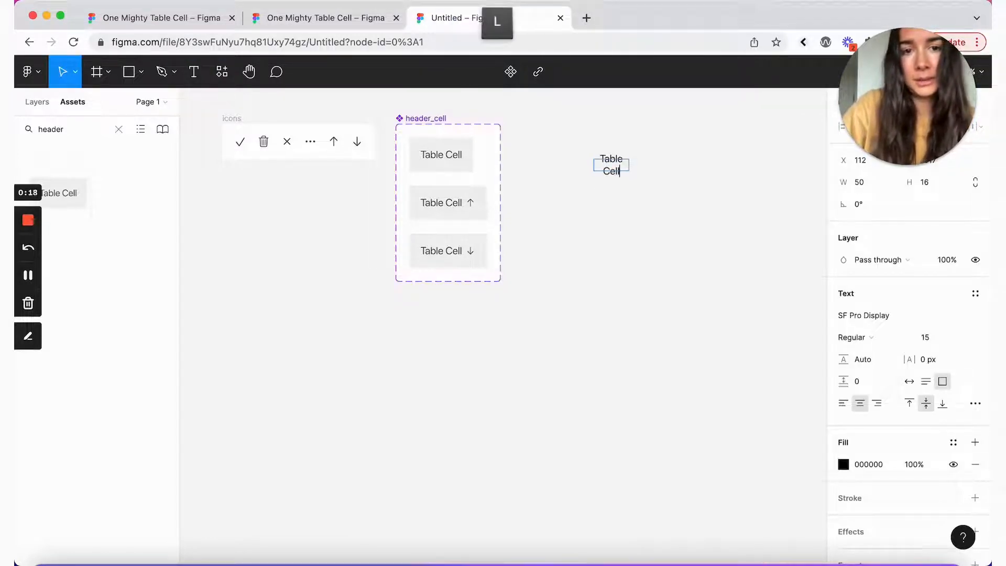
key("Escape")
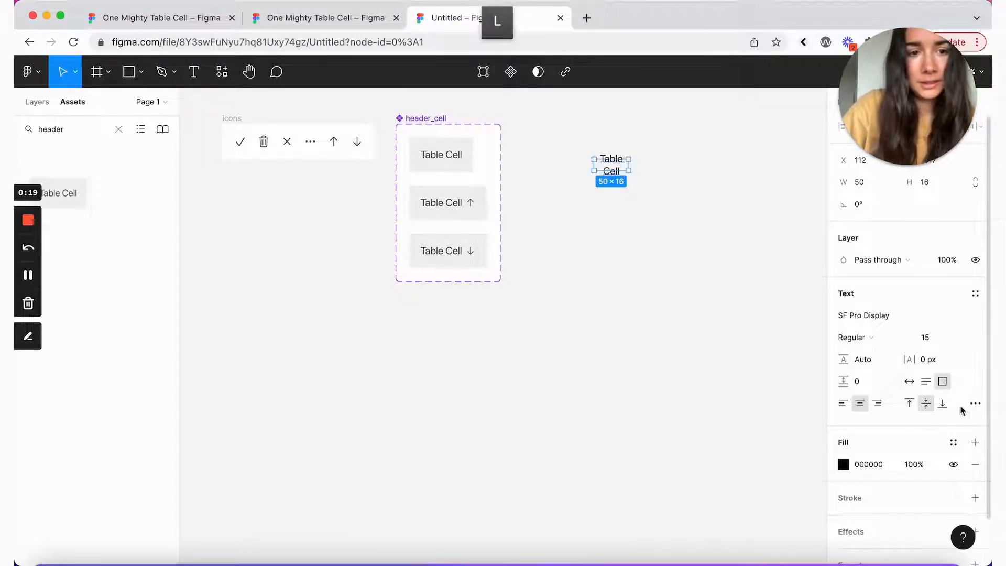
left_click(909, 382)
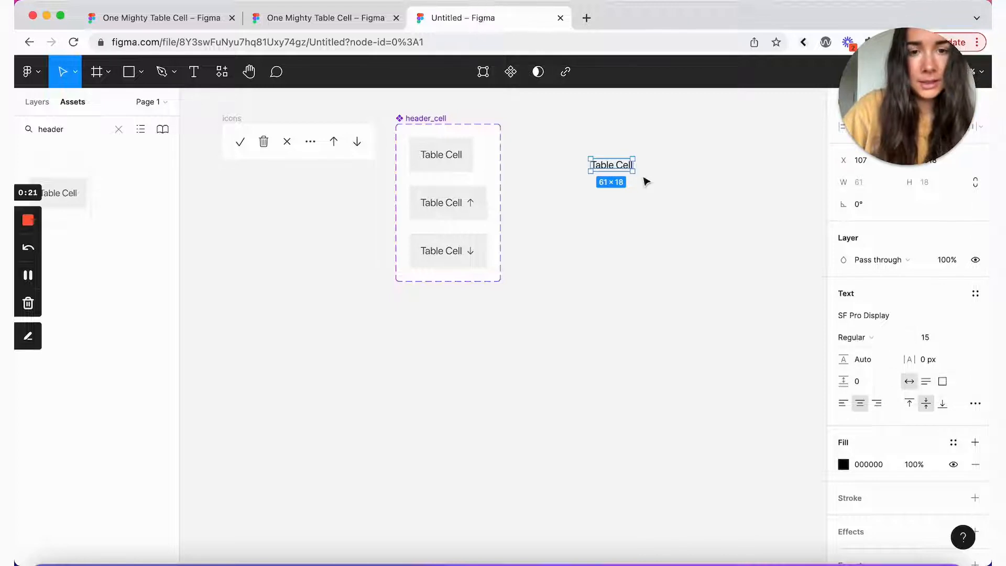
key("shift+a")
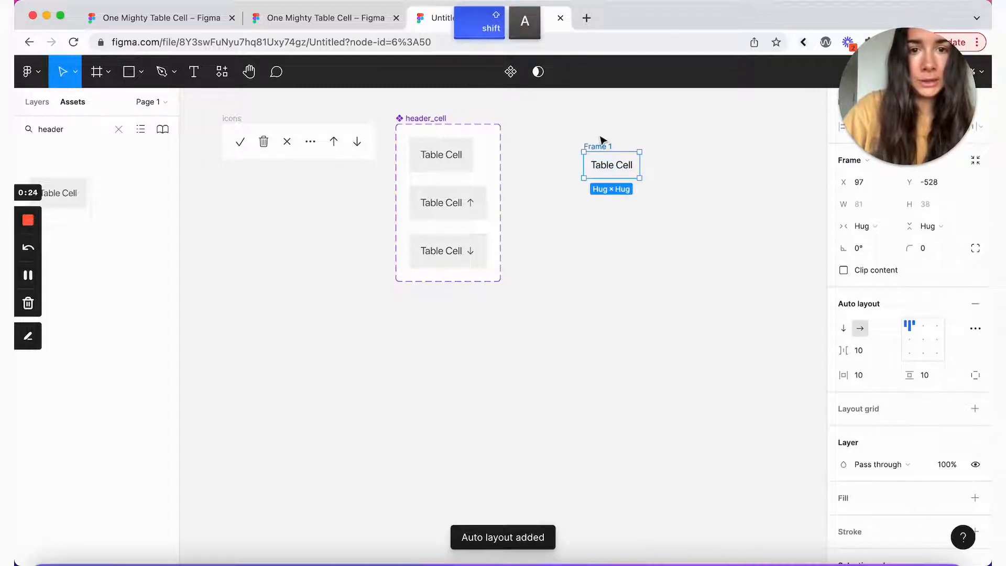
Step: Give the frame 16 px horizontal padding, a fixed 56 px height and vertically centred contents
left_click(881, 376)
type("16")
key("Return")
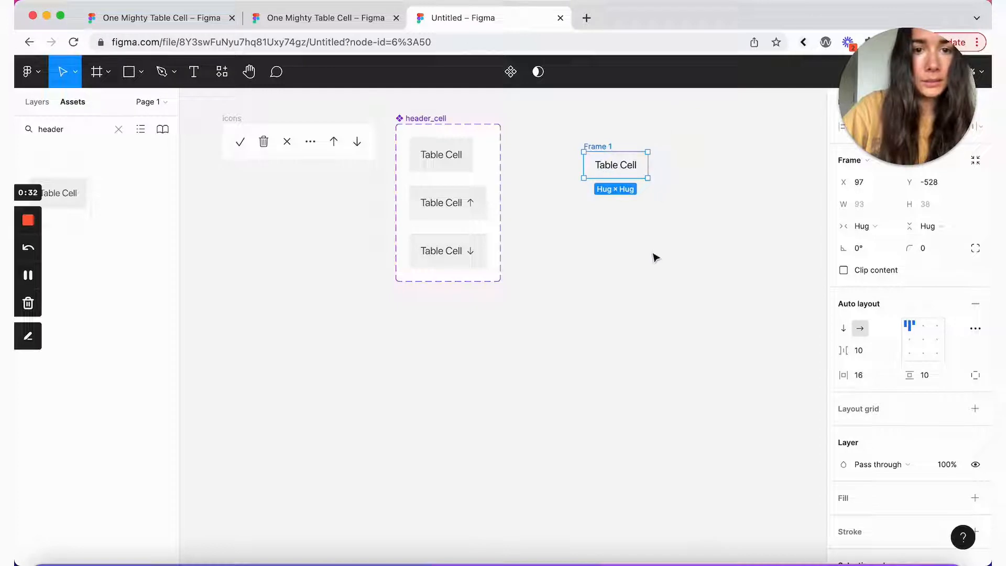
left_click(932, 228)
left_click(936, 205)
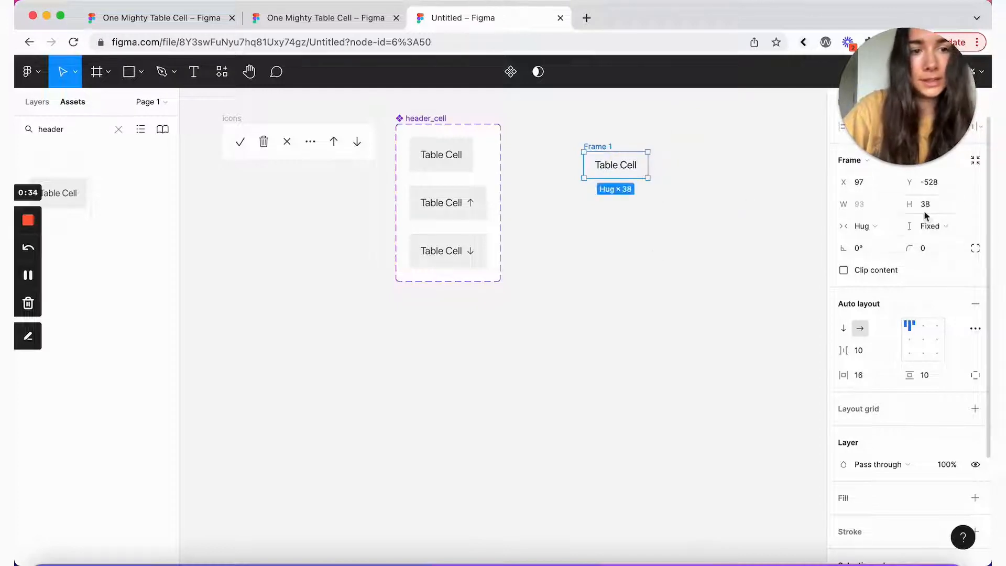
left_click(945, 204)
type("56")
key("Return")
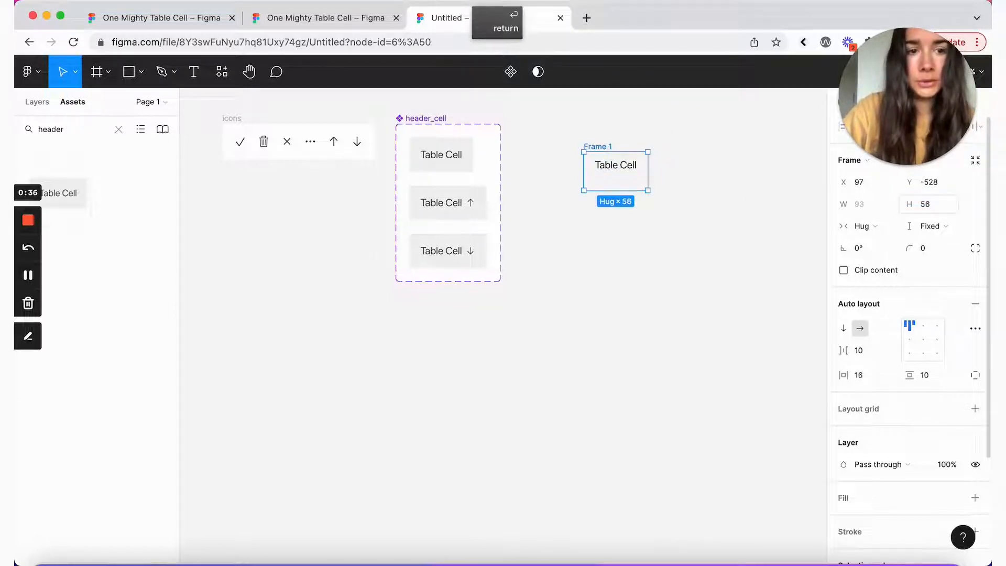
left_click(910, 341)
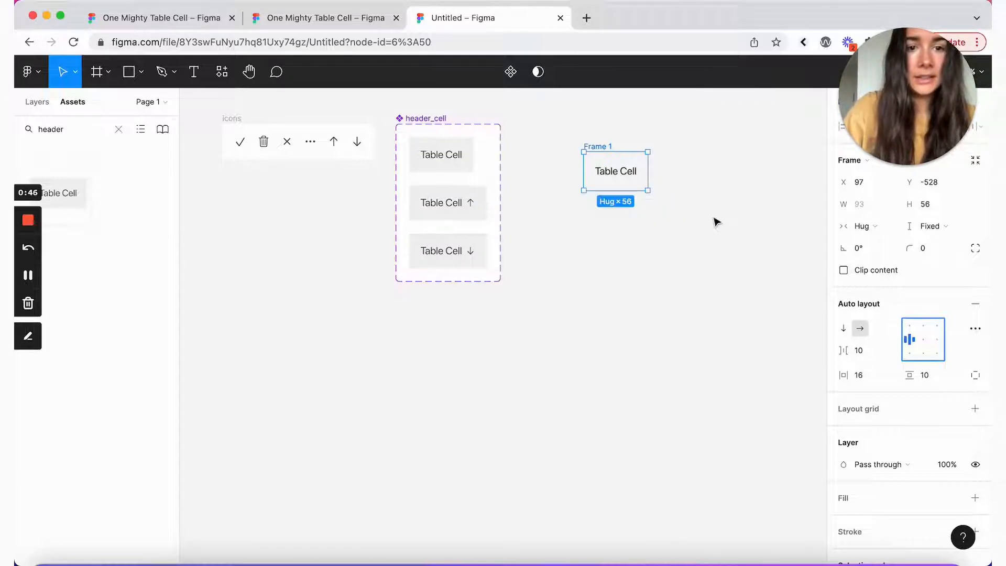
Step: Add a white FFFFFF fill to Frame 1
scroll(913, 257, "down", 3)
scroll(914, 257, "down", 1)
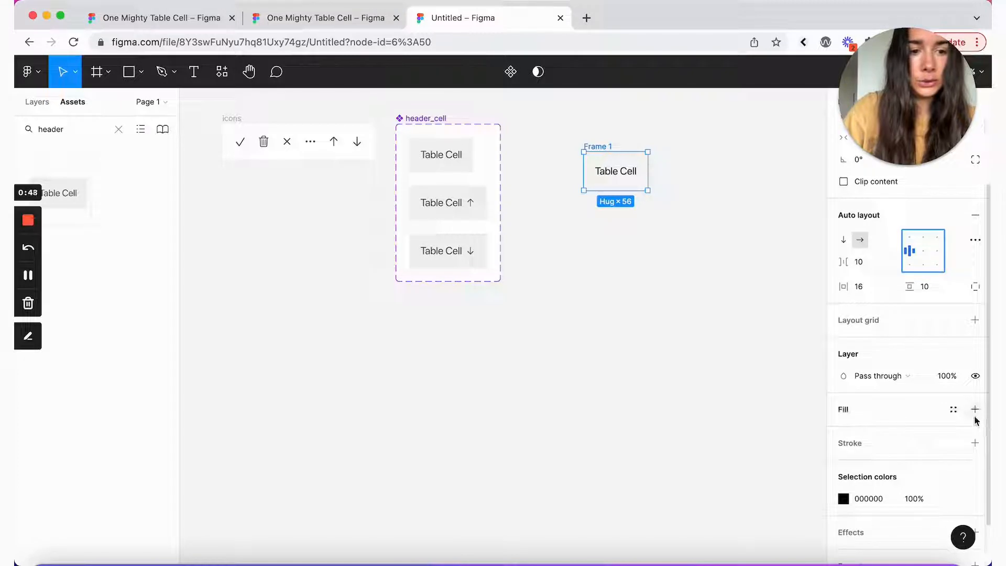
left_click(975, 415)
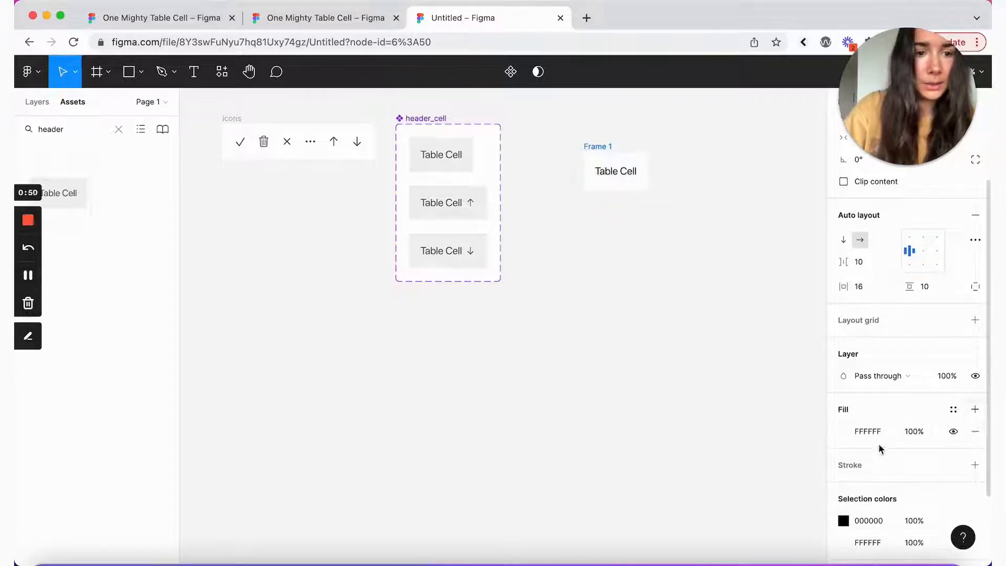
Step: Convert Frame 1 into a component named body_cell
left_click(601, 144)
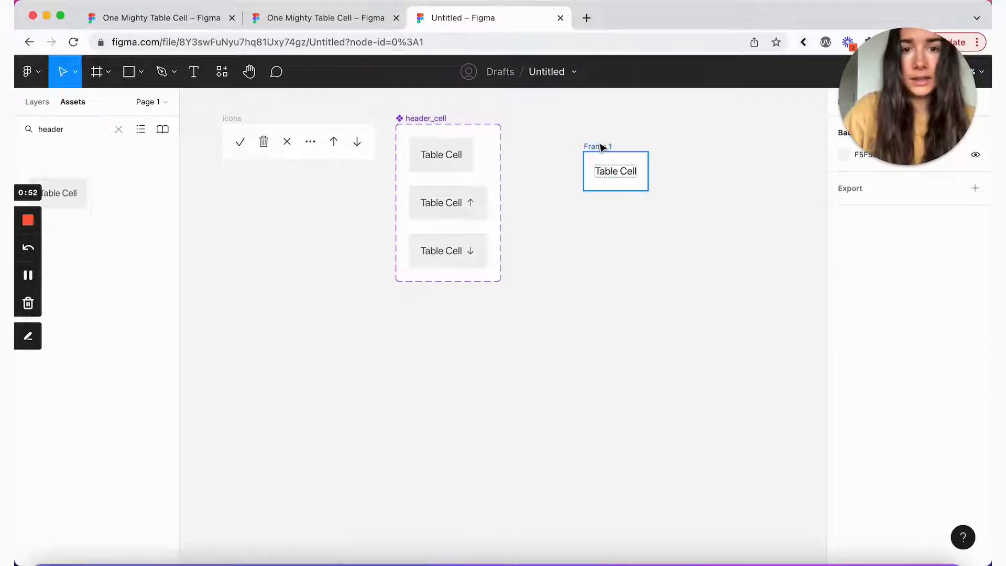
double_click(598, 145)
left_click(568, 139)
left_click(592, 146)
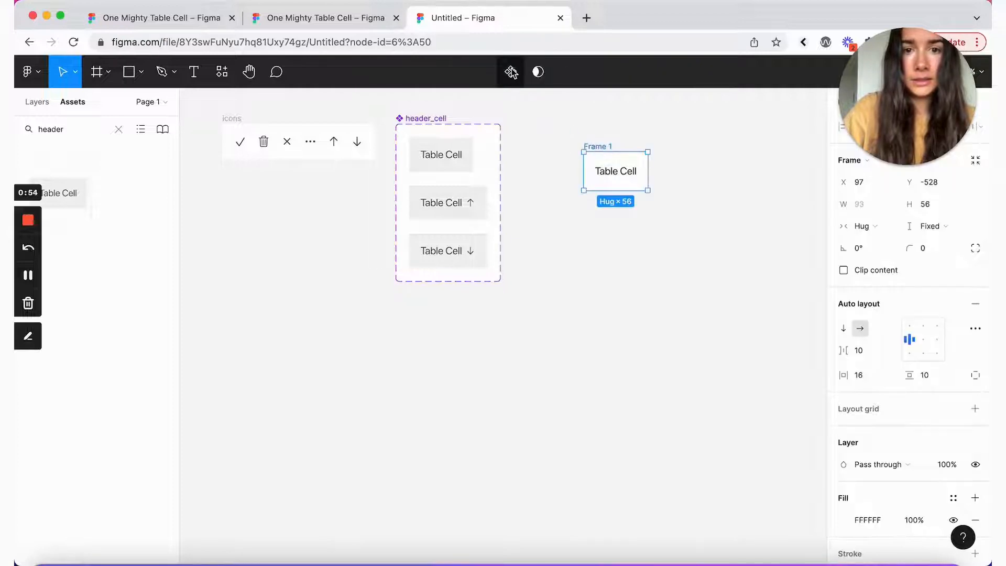
left_click(511, 72)
double_click(608, 147)
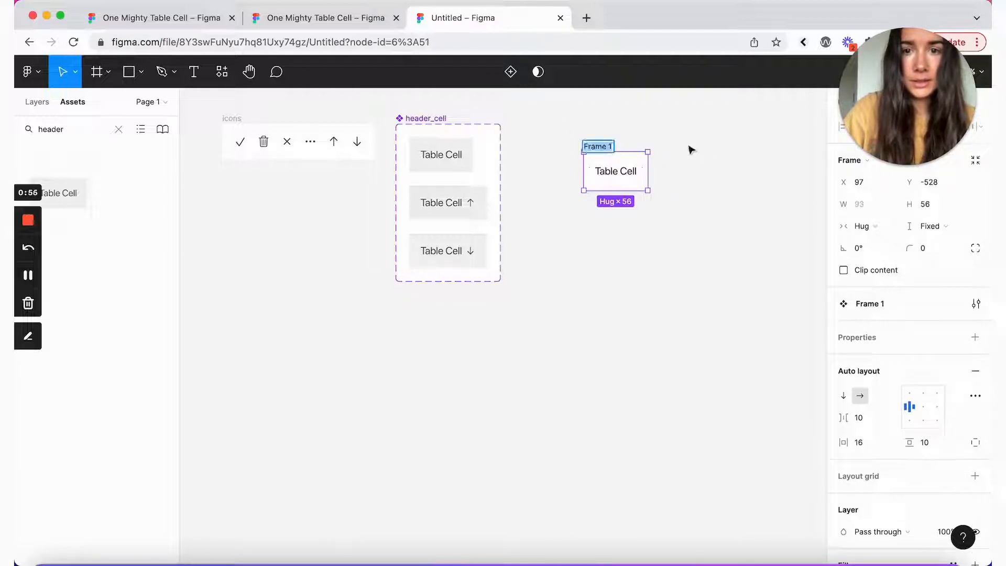
type("body_cell")
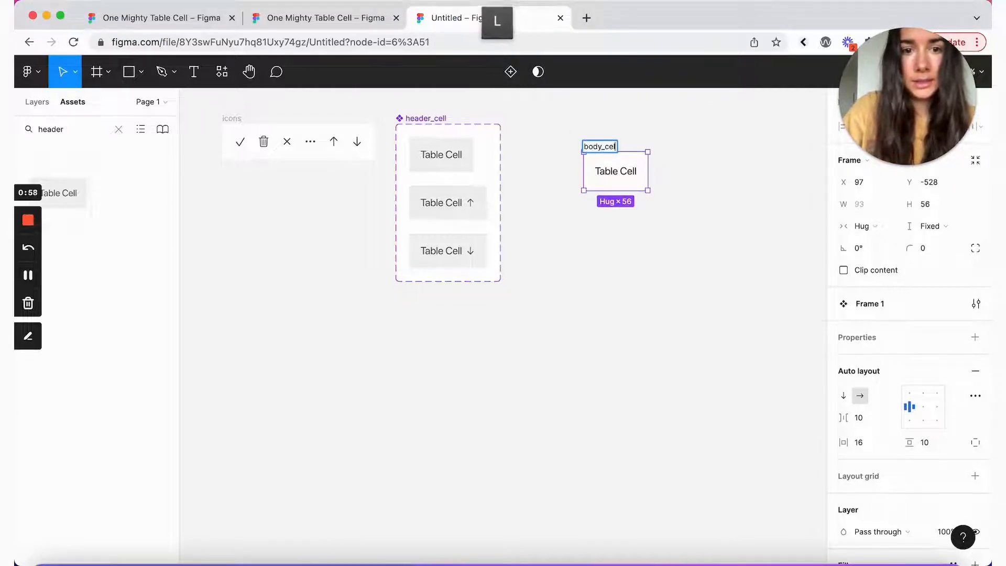
left_click(730, 212)
Step: Apply the Gray 1 colour style to body_cell's Table Cell text
left_click(628, 171)
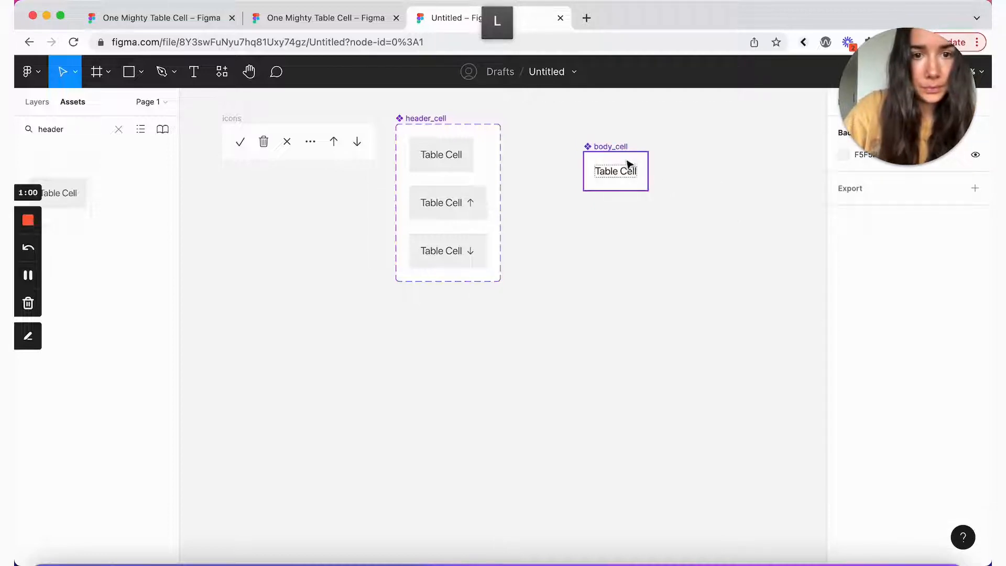
double_click(628, 171)
scroll(870, 343, "down", 4)
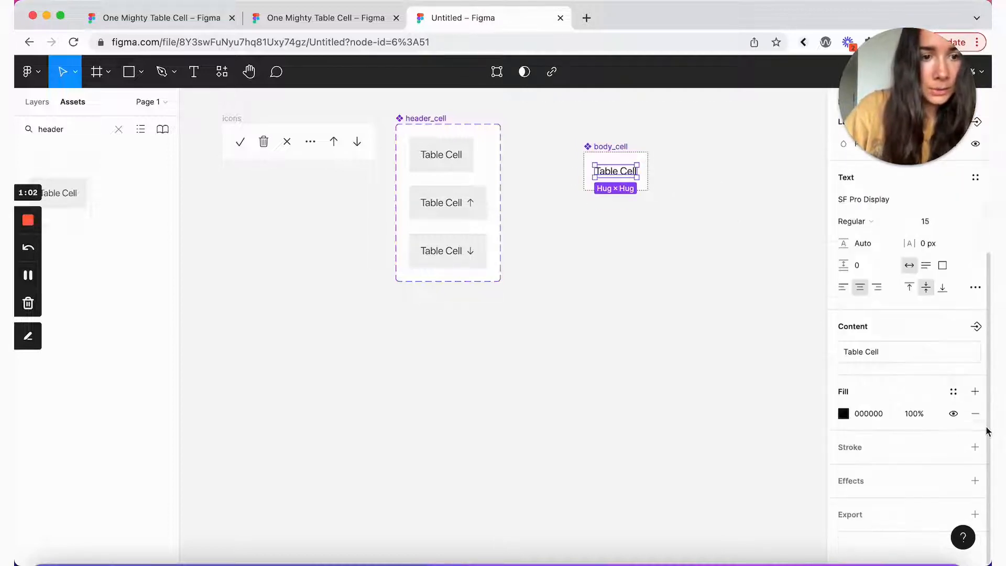
left_click(954, 393)
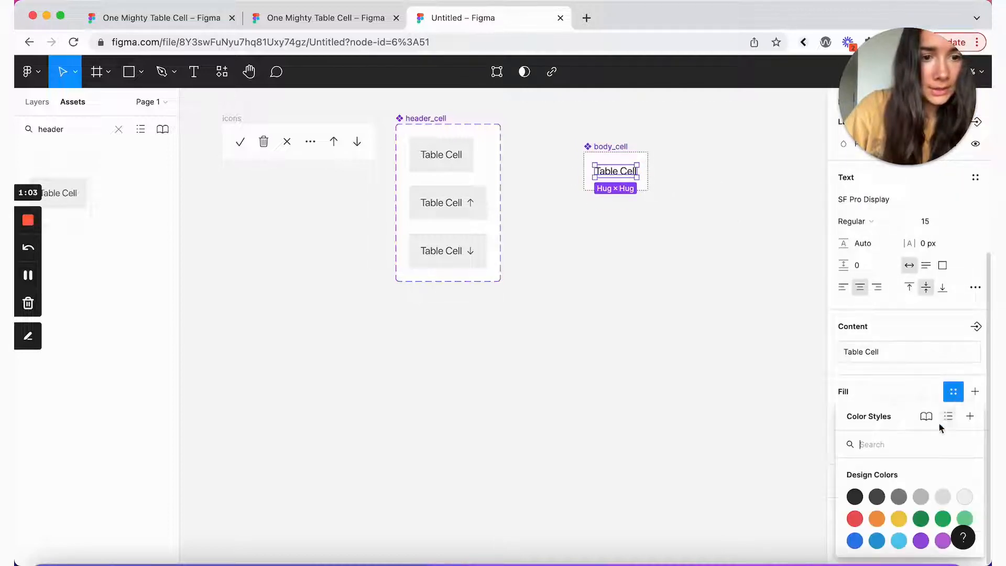
left_click(854, 498)
left_click(731, 346)
scroll(731, 338, "up", 3)
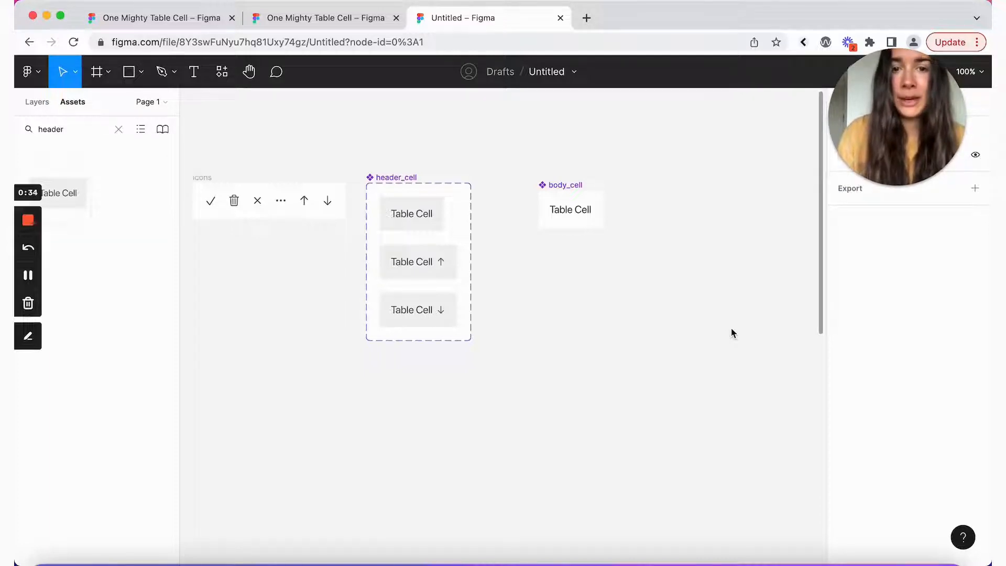
scroll(732, 332, "down", 15)
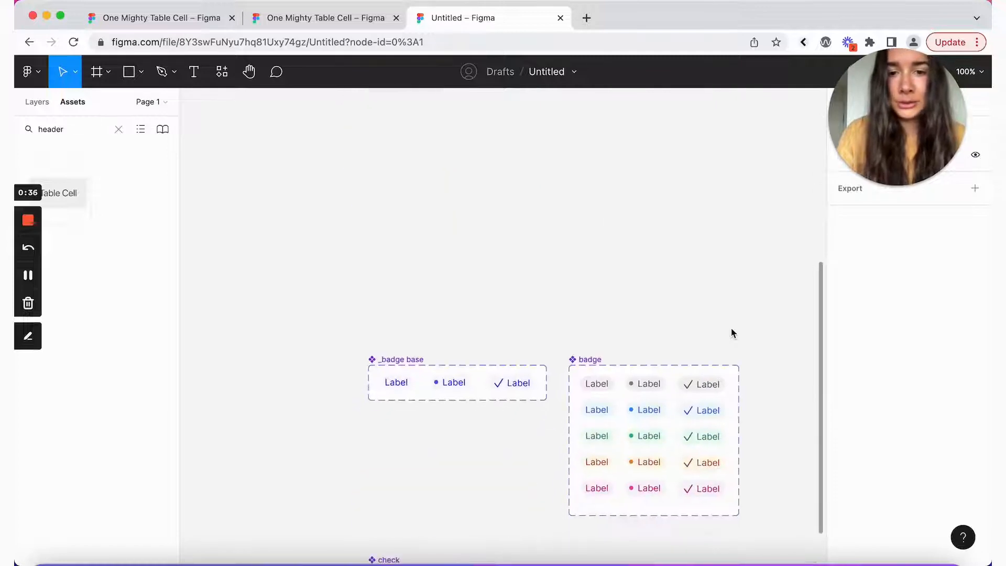
scroll(697, 288, "down", 3)
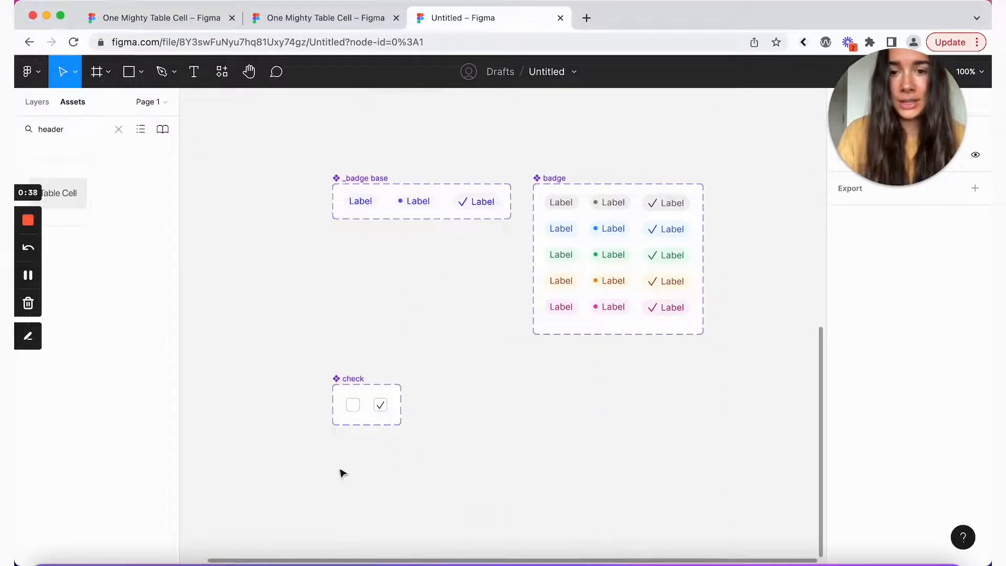
scroll(272, 220, "up", 15)
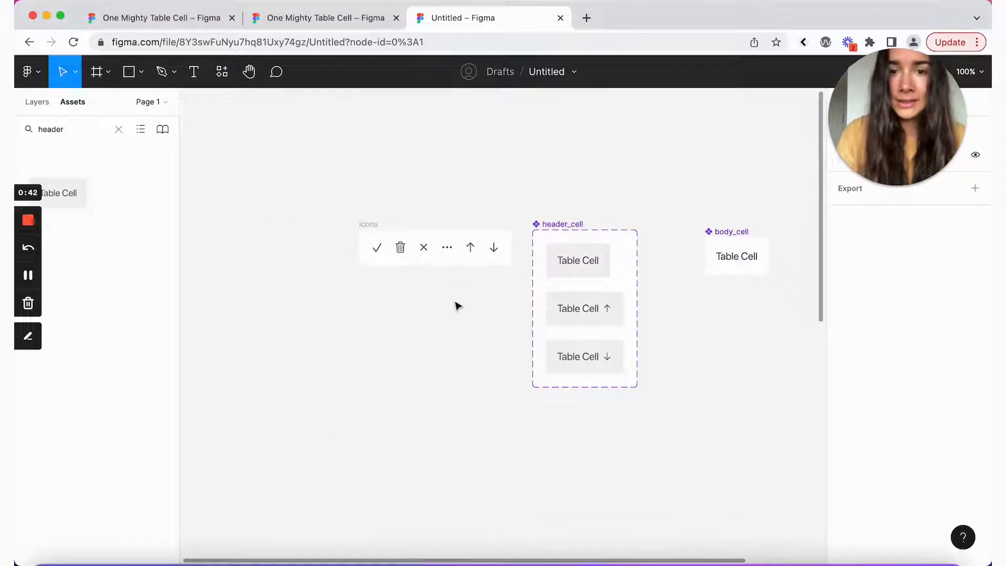
scroll(458, 306, "down", 5)
scroll(458, 306, "down", 5)
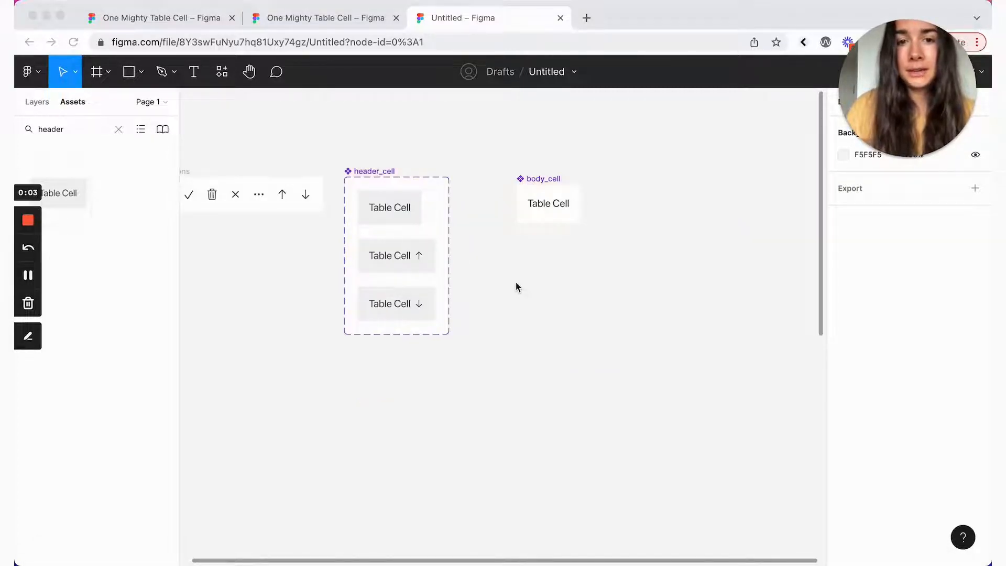
Step: Add a second variant to body_cell, then give the set vertical auto layout and a white fill
left_click(542, 180)
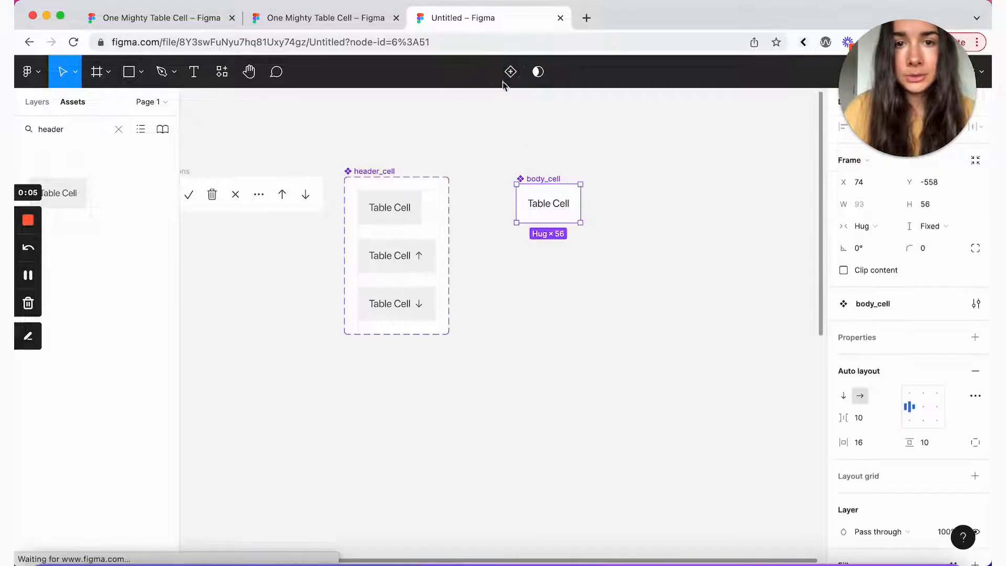
left_click(515, 72)
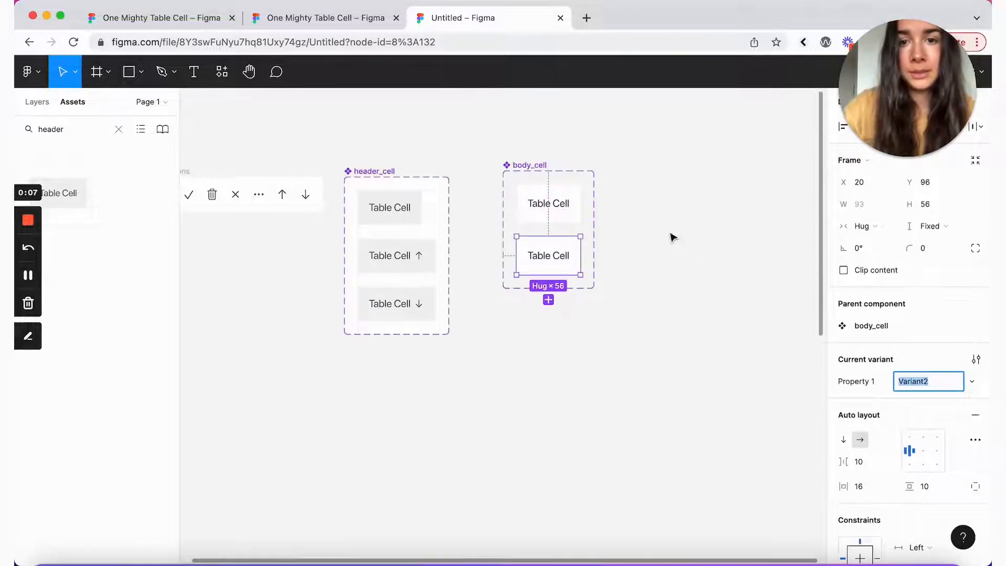
left_click(524, 168)
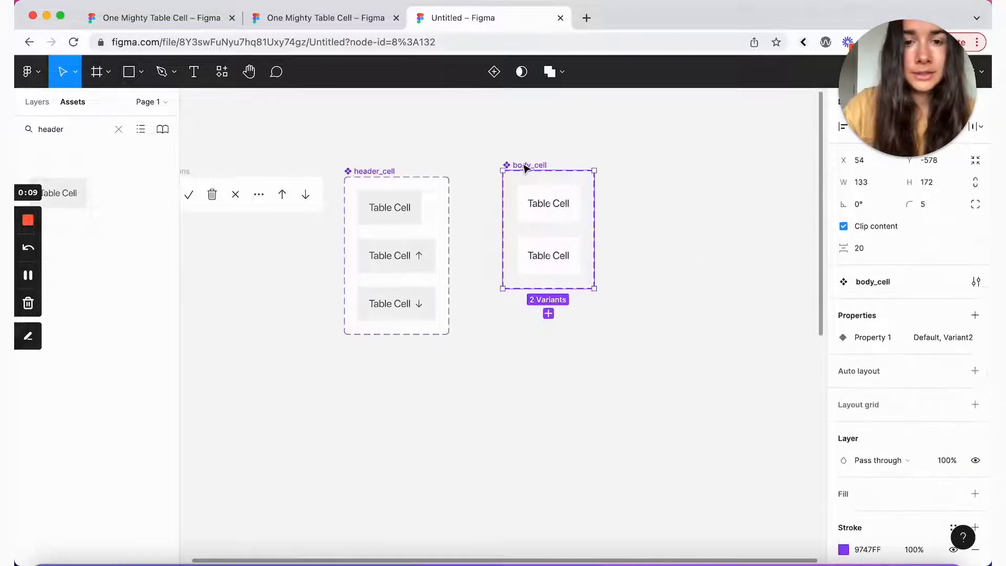
left_click(976, 373)
scroll(950, 414, "down", 3)
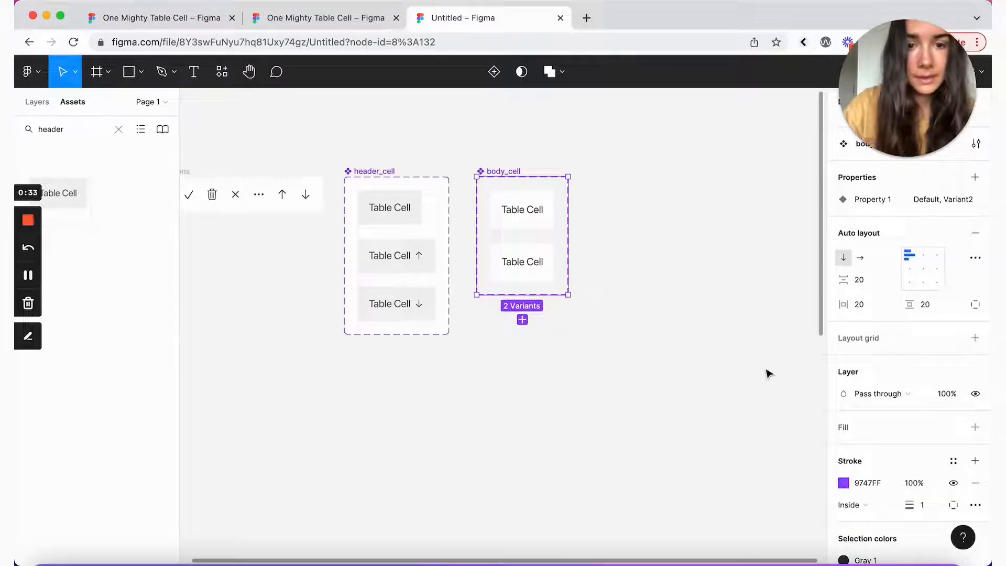
left_click(976, 429)
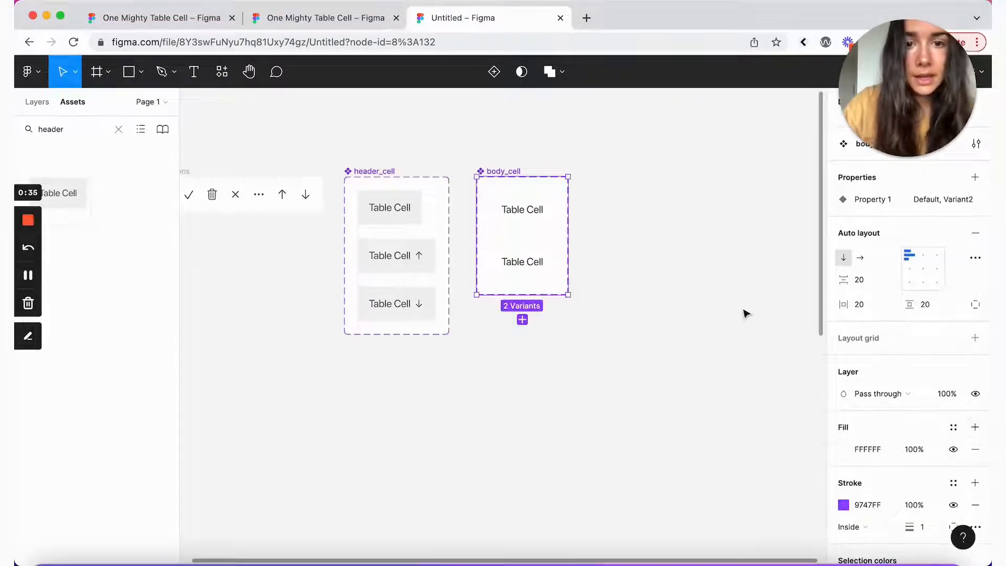
Step: Rename the variant property to Content and set the upper variant's value to text
left_click(514, 267)
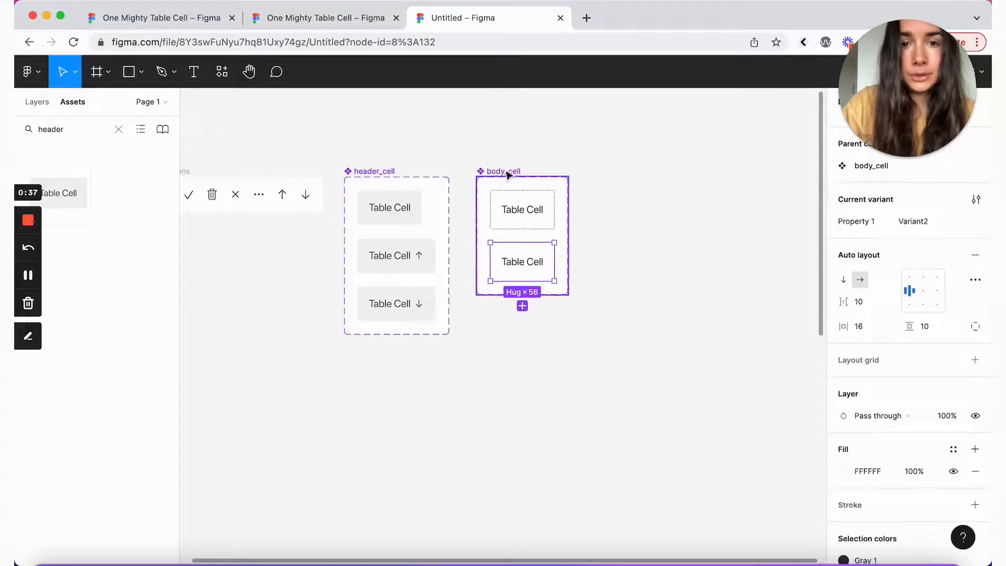
left_click(507, 173)
scroll(928, 351, "up", 2)
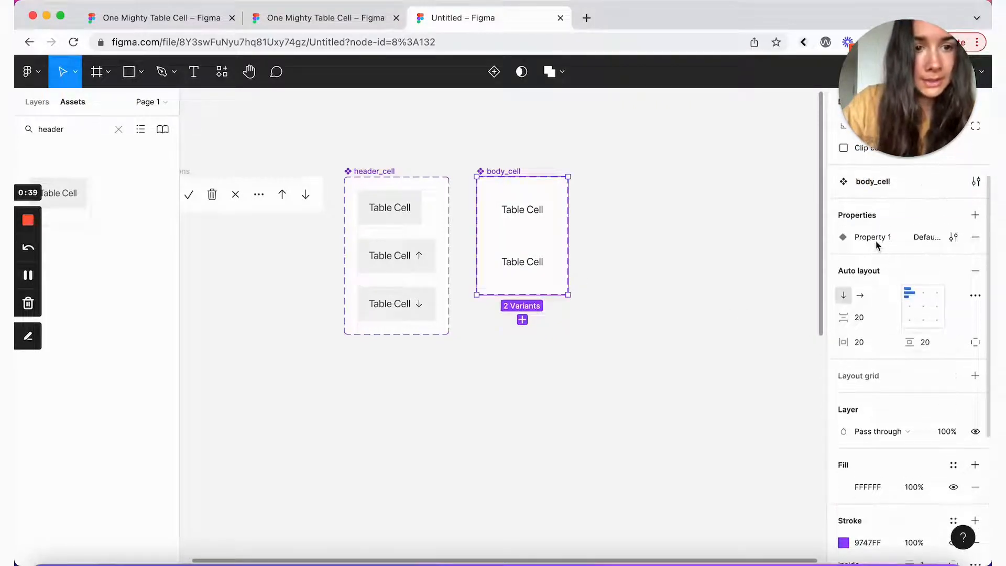
double_click(859, 238)
type("Content")
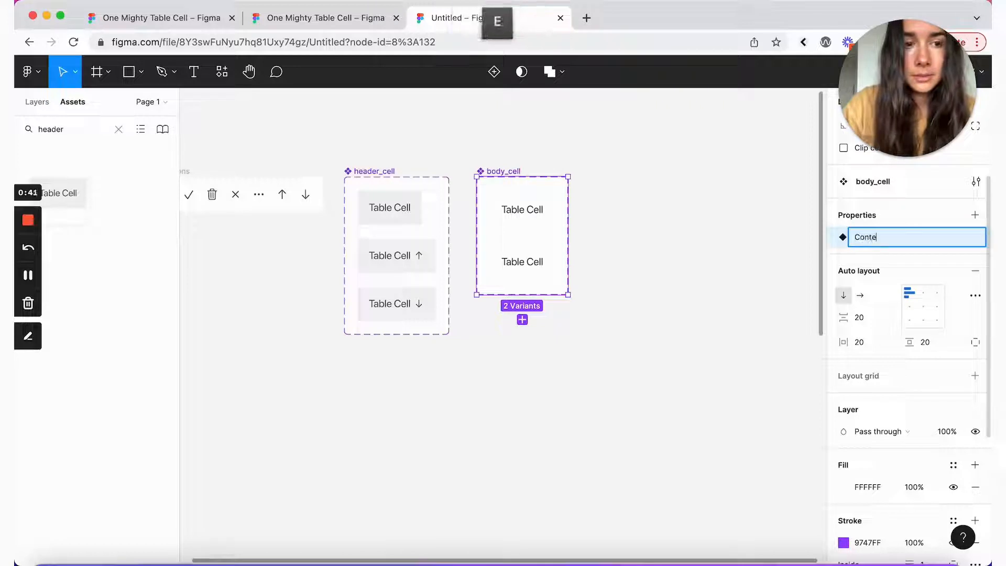
left_click(495, 215)
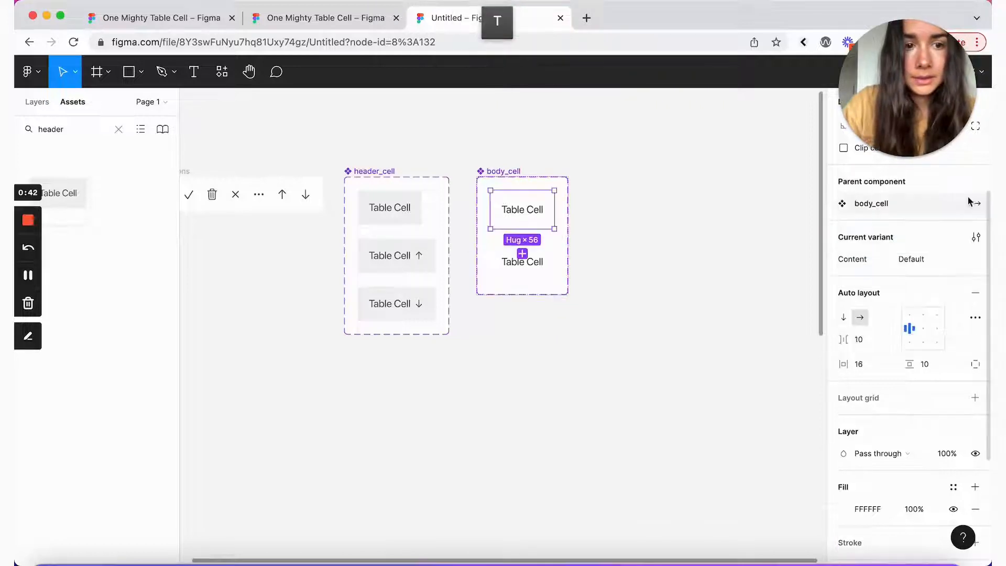
left_click(914, 260)
type("text")
key("Return")
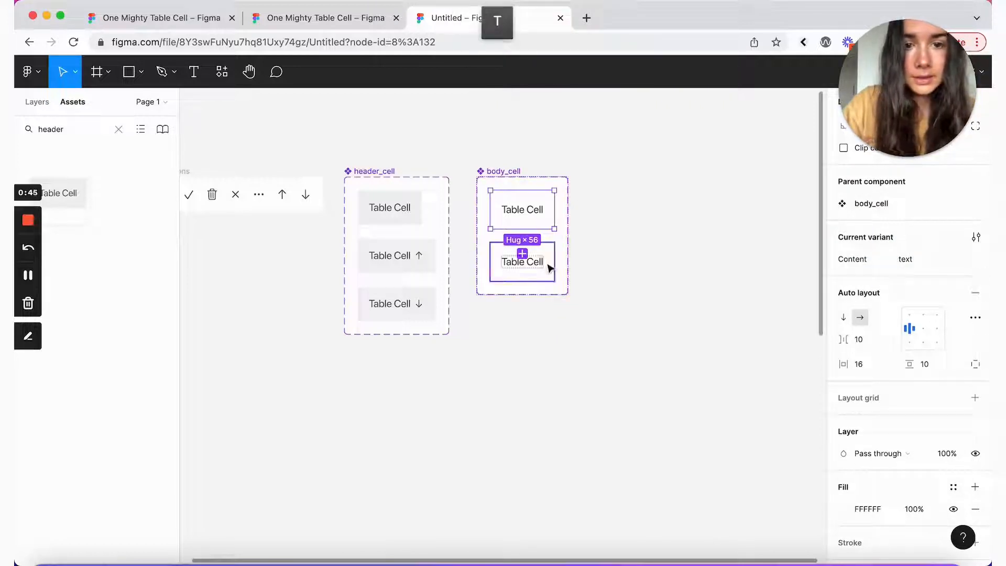
Step: Set the lower variant's Content to badge and replace its Table Cell text with a Label badge
left_click(546, 265)
left_click(924, 260)
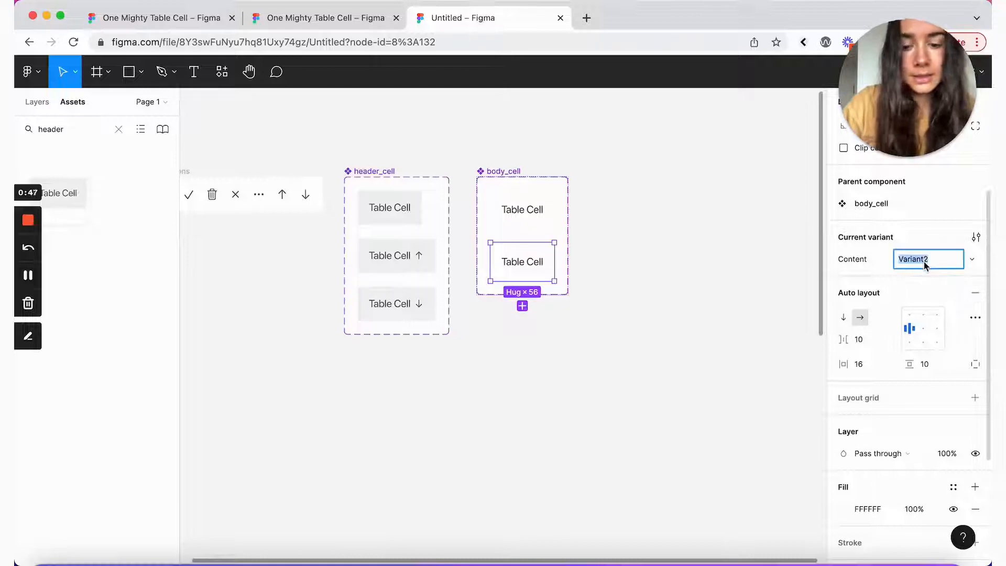
type("badge")
left_click(930, 251)
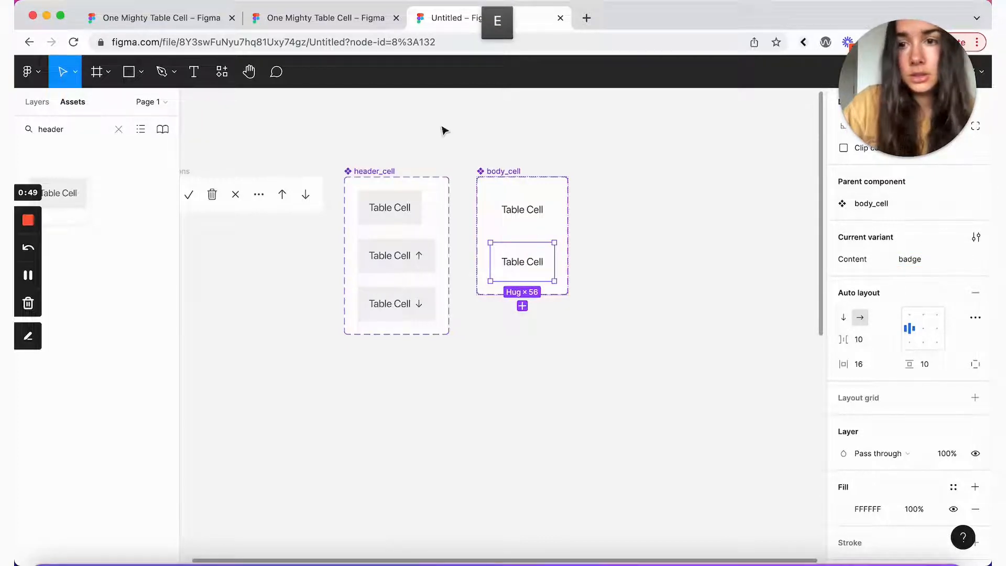
double_click(57, 129)
type("badge")
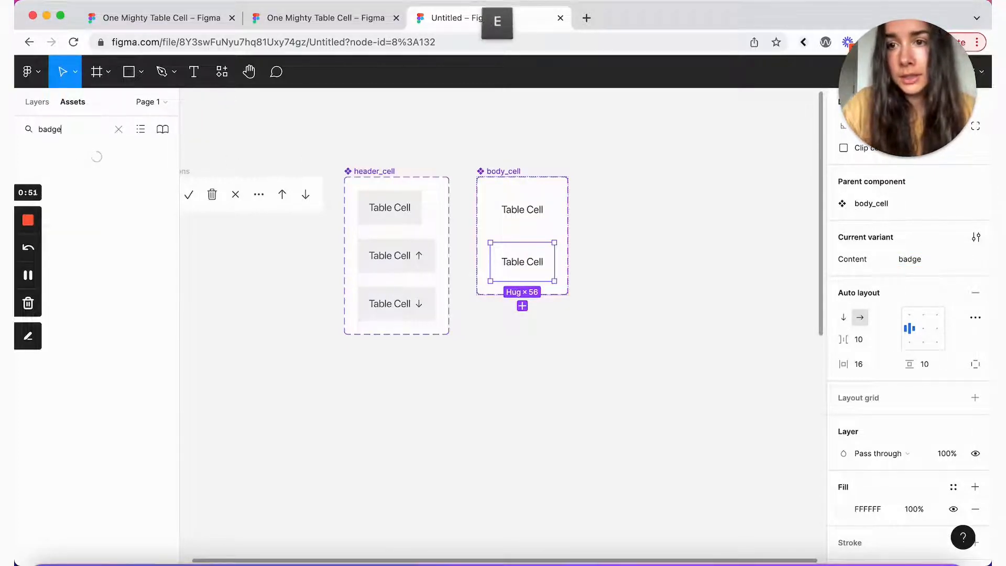
left_click_drag(72, 192, 524, 254)
left_click(528, 266)
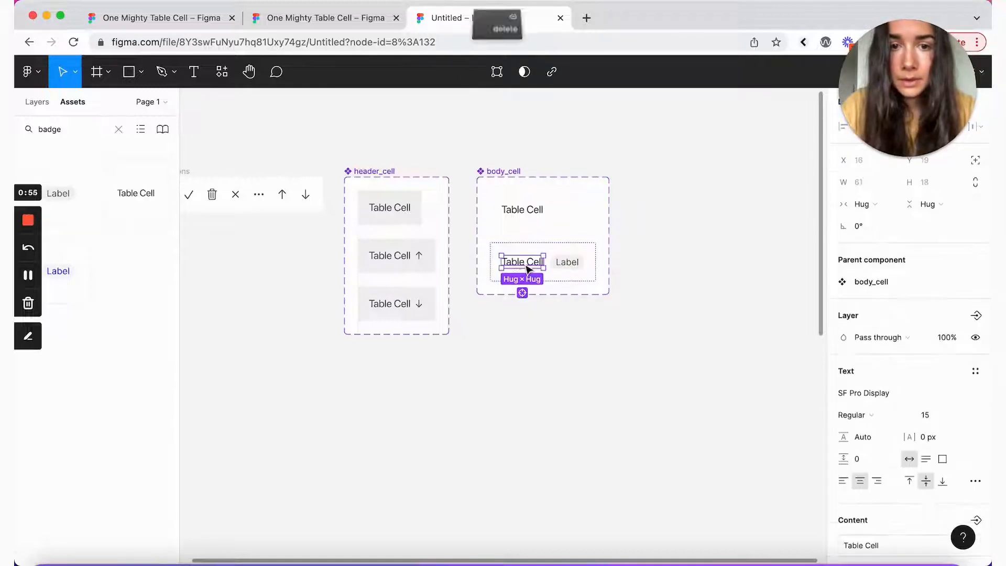
key("BackSpace")
left_click(528, 268)
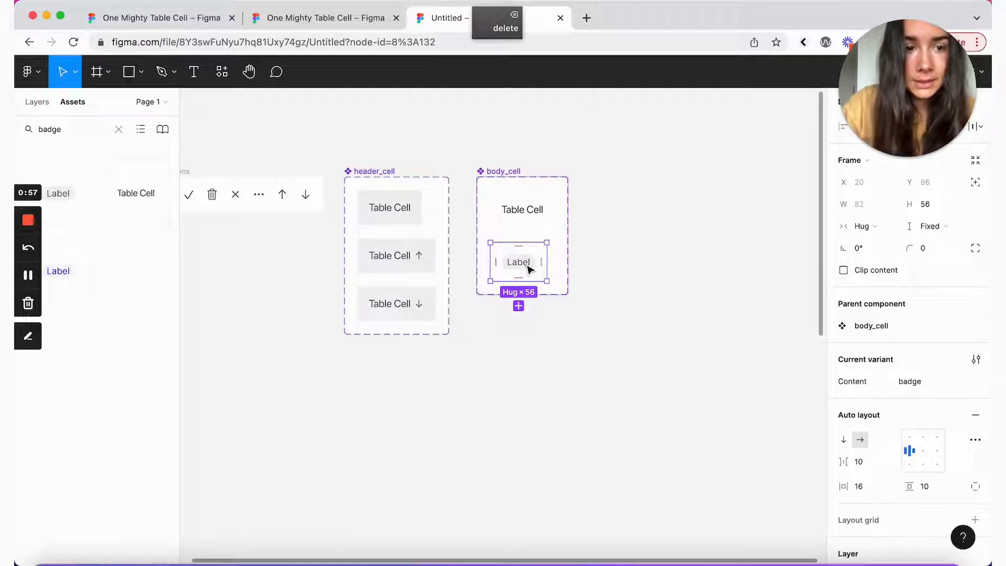
Step: Paste a copy of the badge variant as a third variant with Content value checkbox
key("super+v")
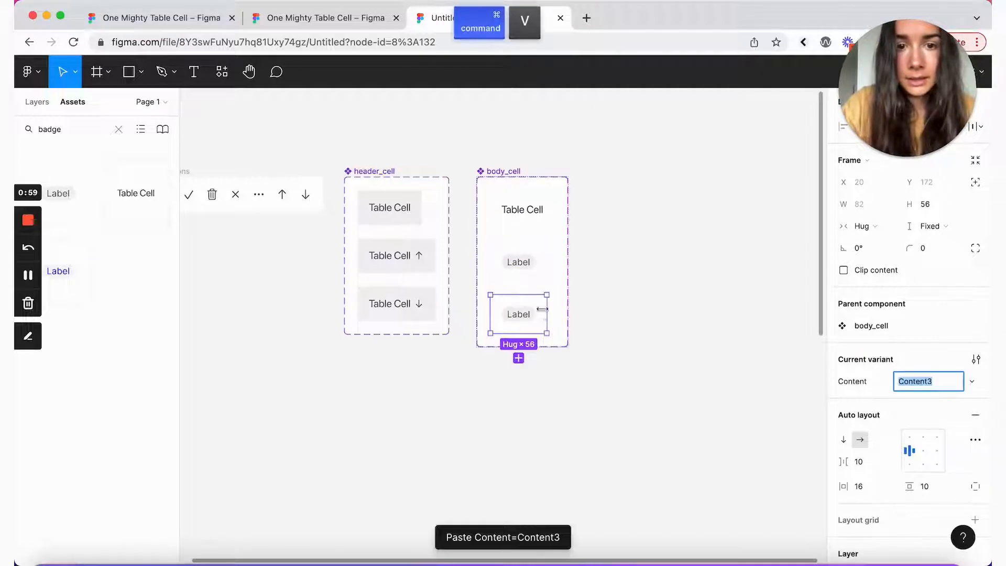
left_click(542, 313)
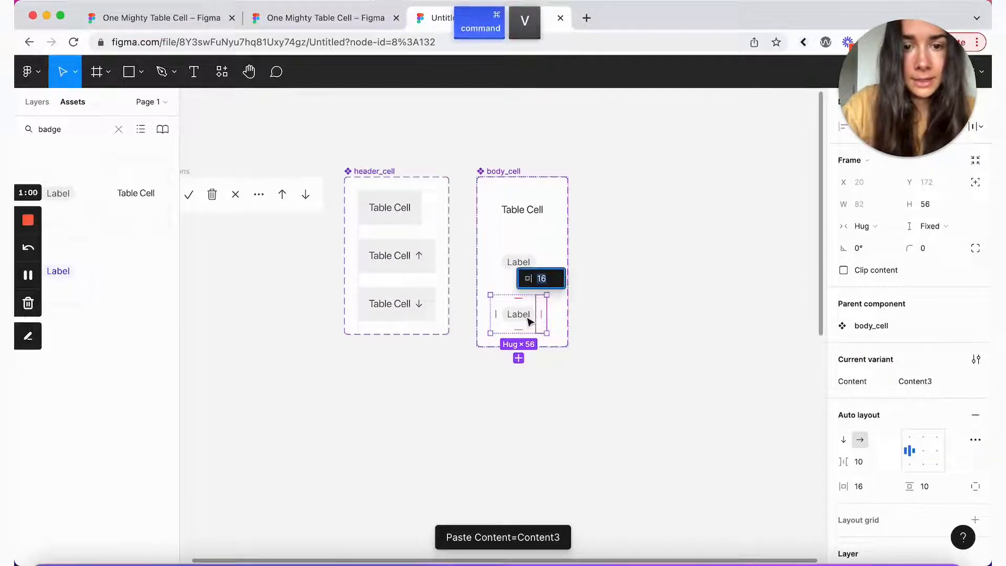
left_click(924, 385)
type("checkbox")
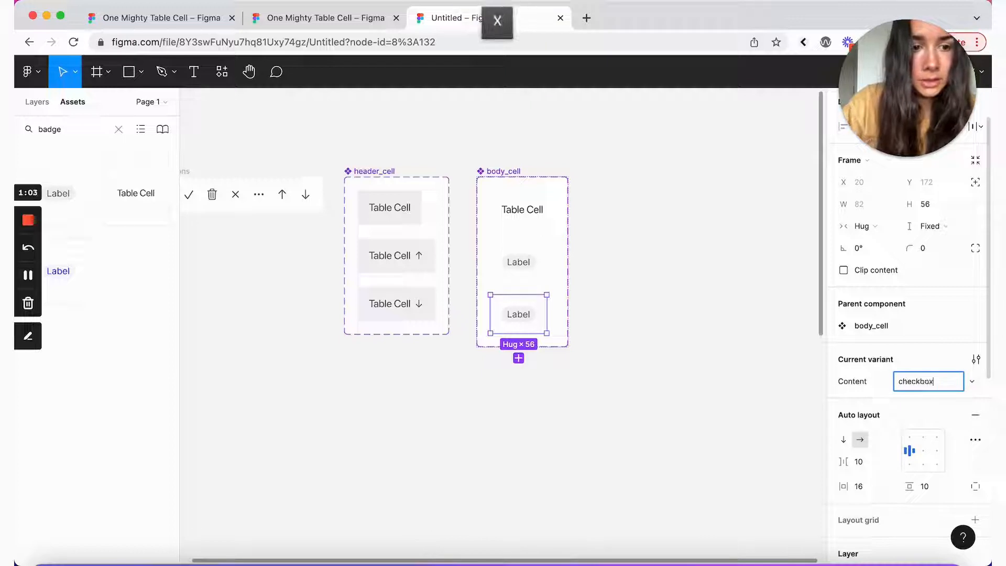
left_click(884, 394)
double_click(50, 129)
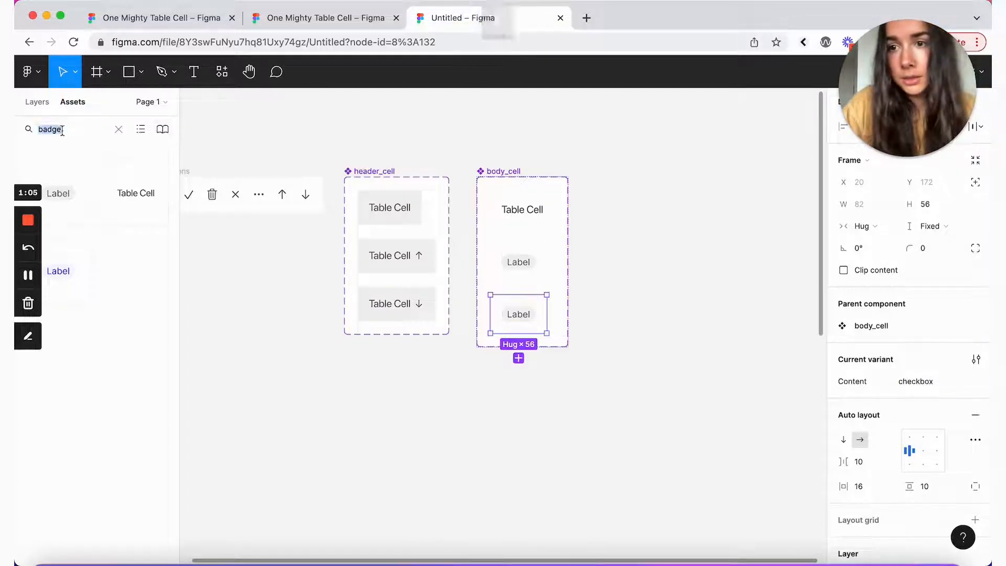
Step: Swap the Label badge in the checkbox variant for an empty checkbox from Assets
type("check")
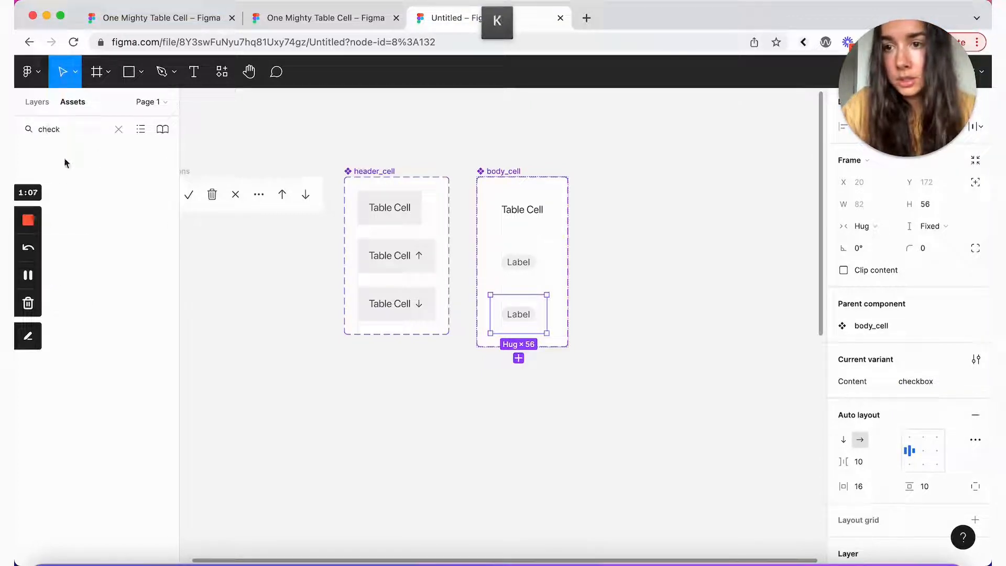
left_click_drag(147, 190, 545, 318)
left_click(528, 317)
key("BackSpace")
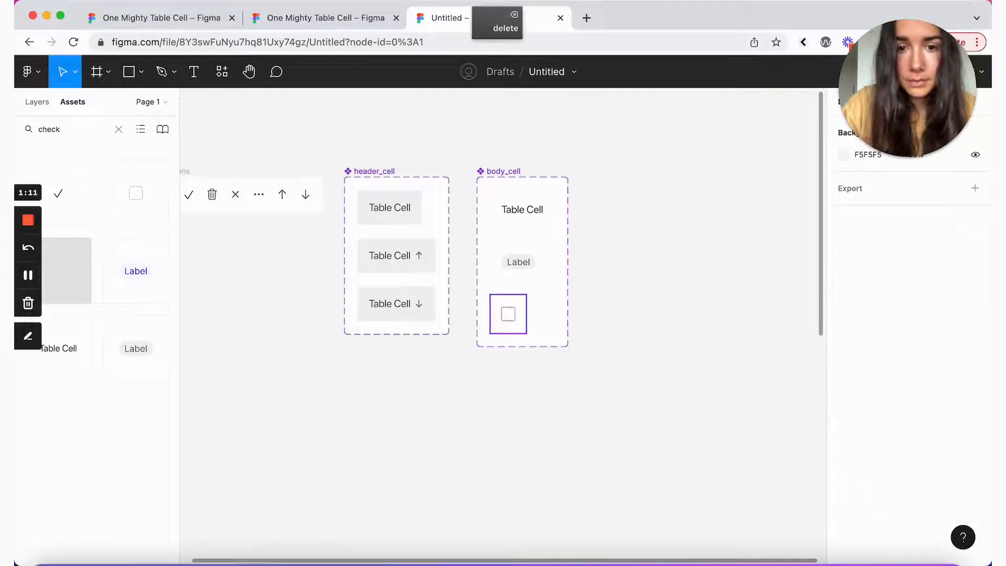
Step: Paste a fourth variant named icon and replace its checkbox with a trash icon
left_click(508, 313)
key("super+v")
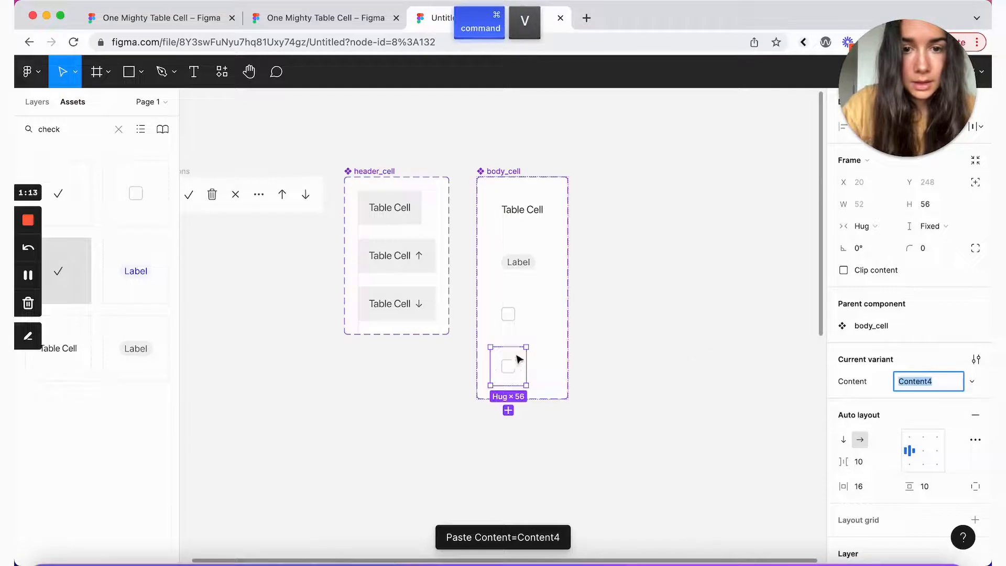
type("icon")
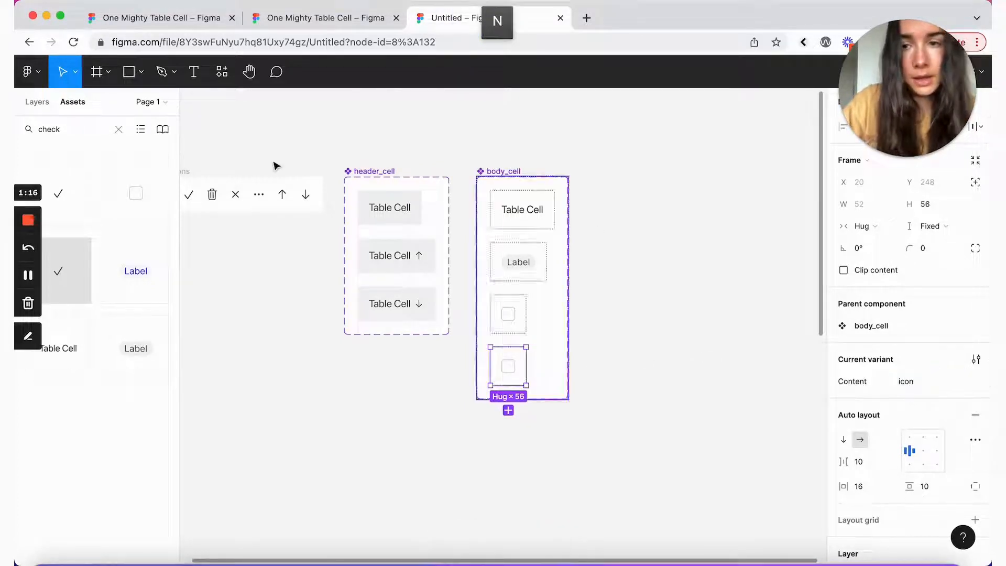
double_click(53, 131)
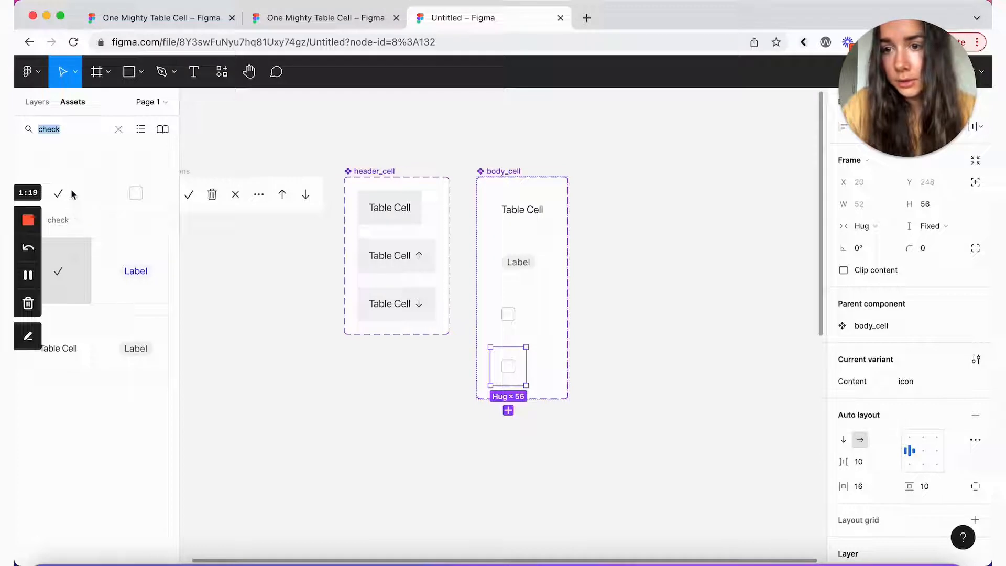
type("trash")
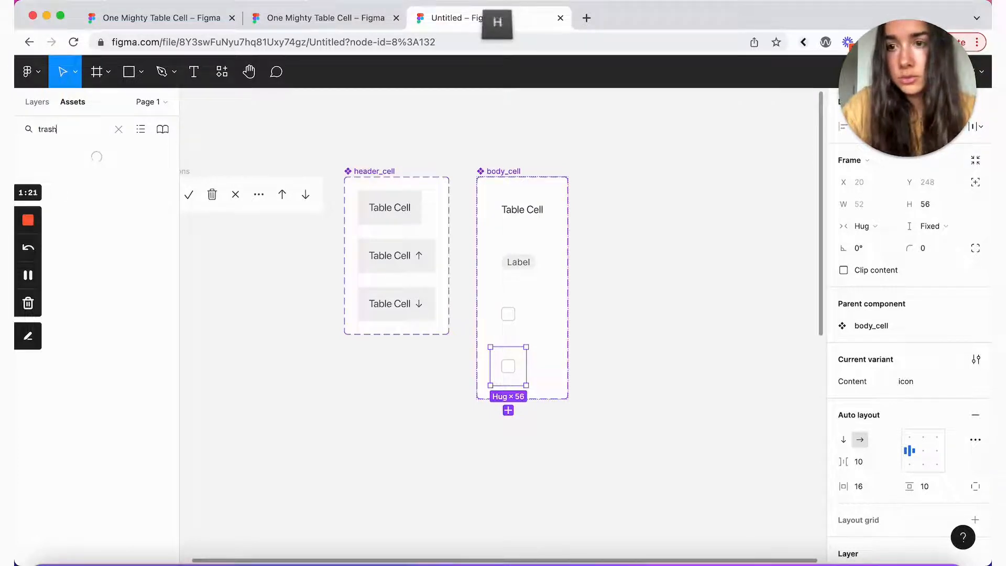
left_click_drag(45, 173, 512, 367)
left_click(535, 365)
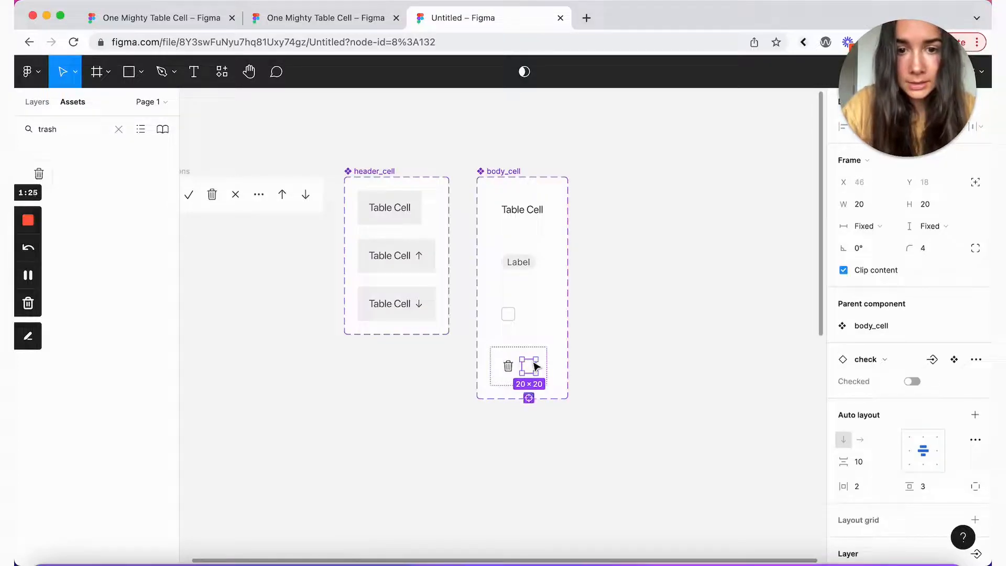
key("BackSpace")
left_click(528, 372)
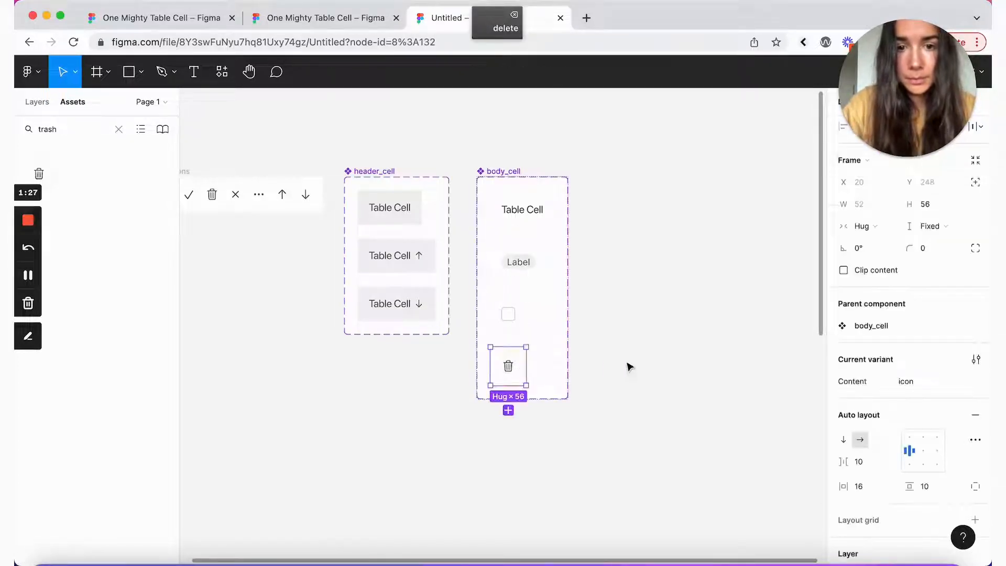
left_click(650, 371)
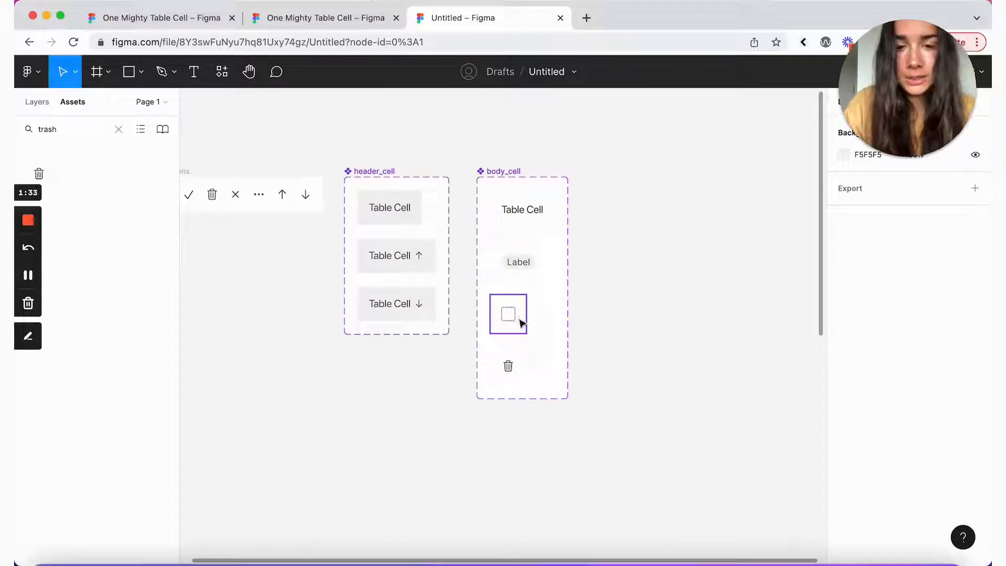
Step: Centre-align the checkbox and trash icon variants, then search Assets for body_cell
left_click(516, 376)
left_click(511, 322, "shift")
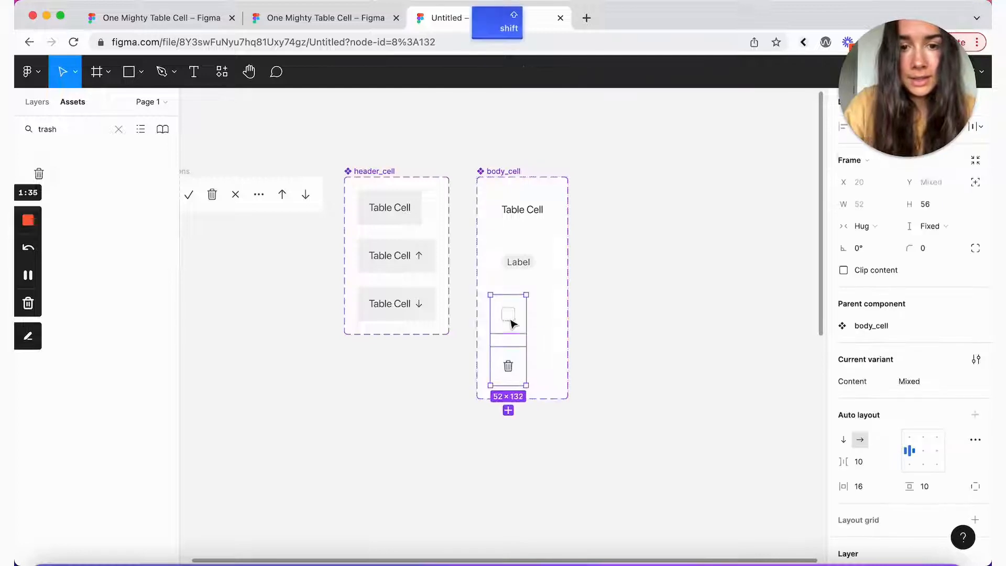
left_click(922, 452)
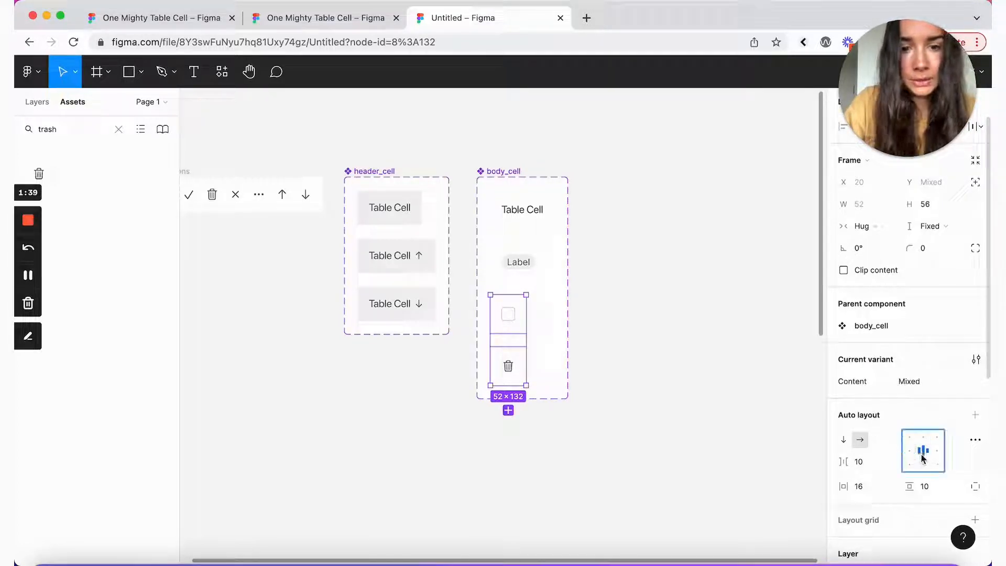
left_click(791, 430)
double_click(47, 129)
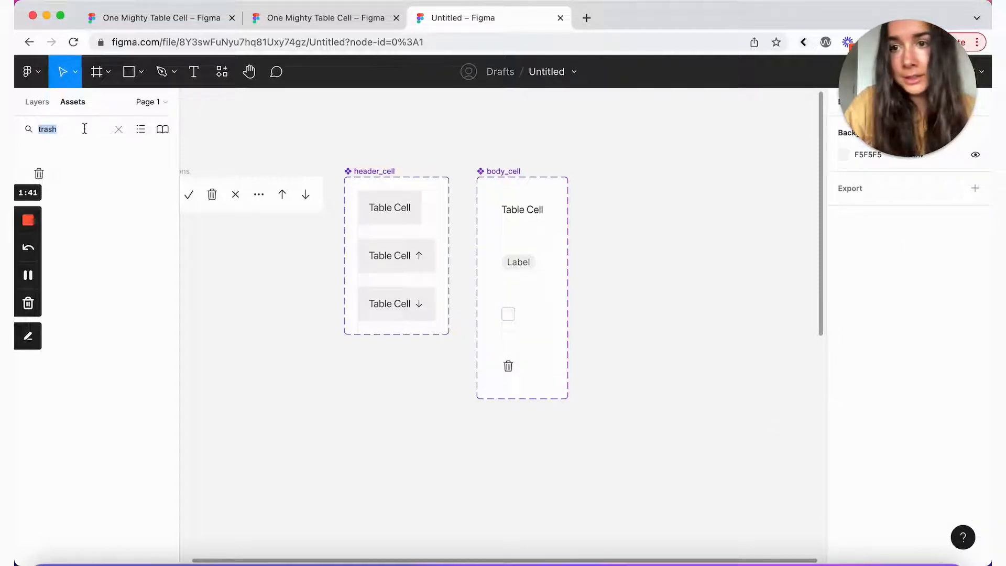
type("body_cell")
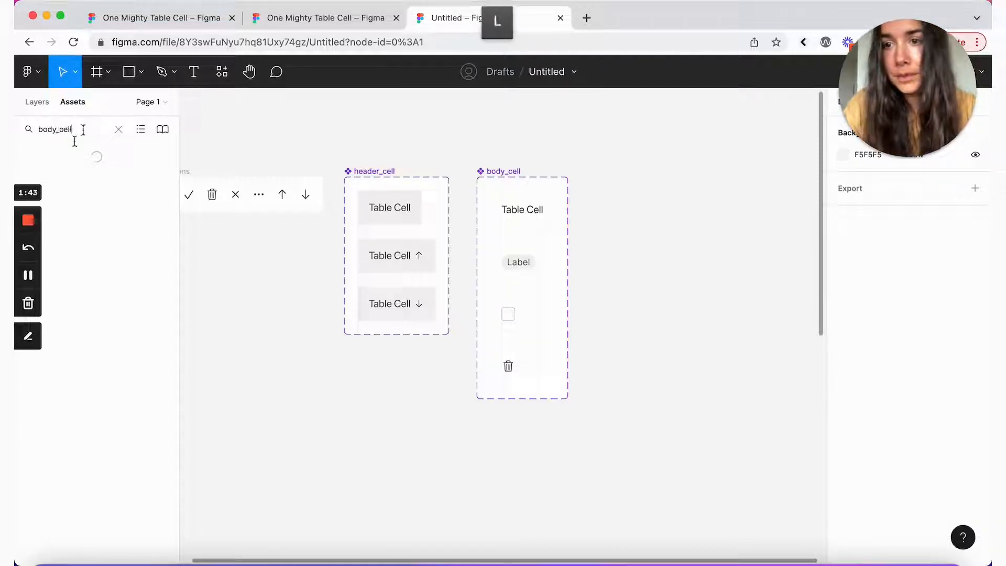
left_click_drag(62, 183, 701, 223)
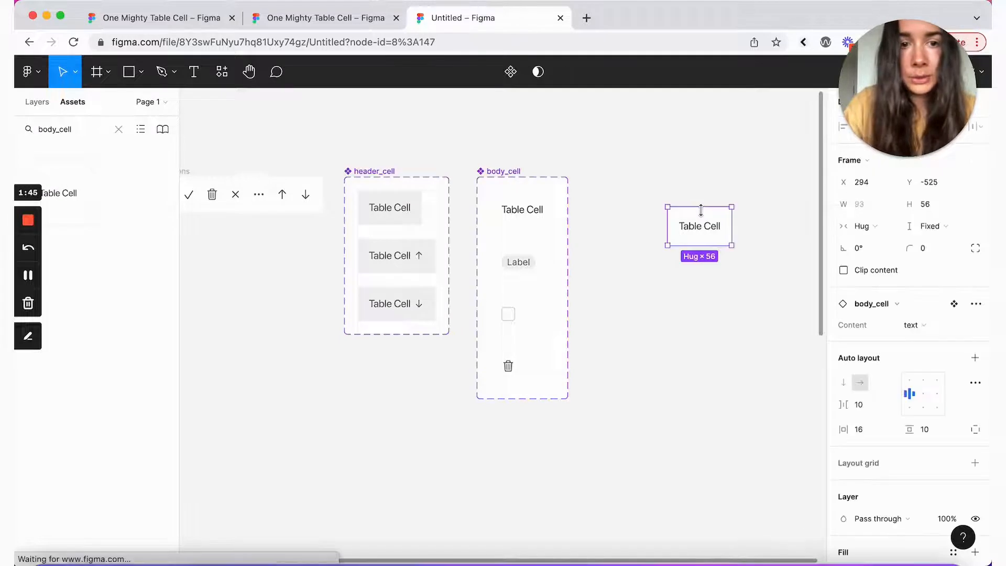
scroll(759, 233, "right", 2)
left_click(911, 325)
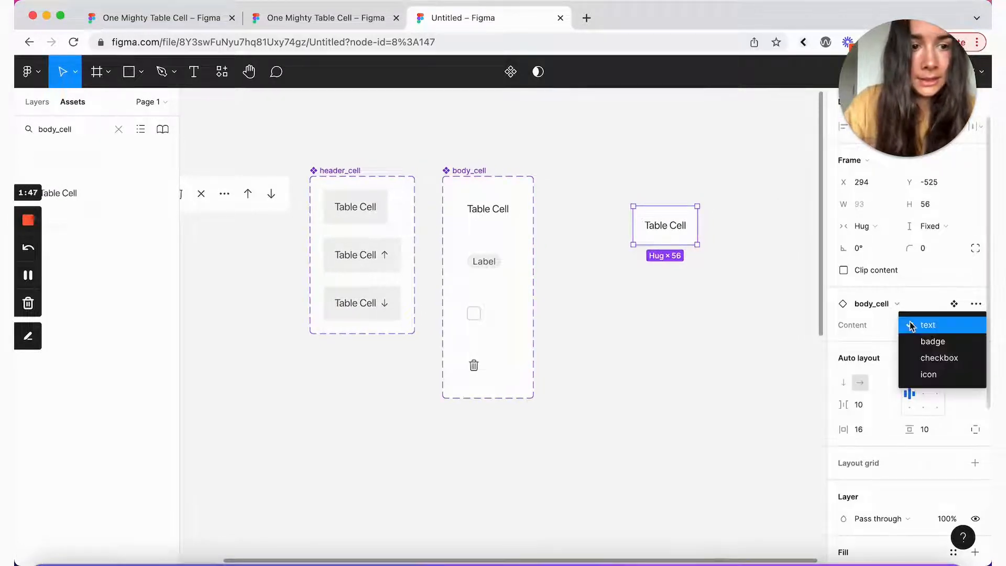
left_click(935, 382)
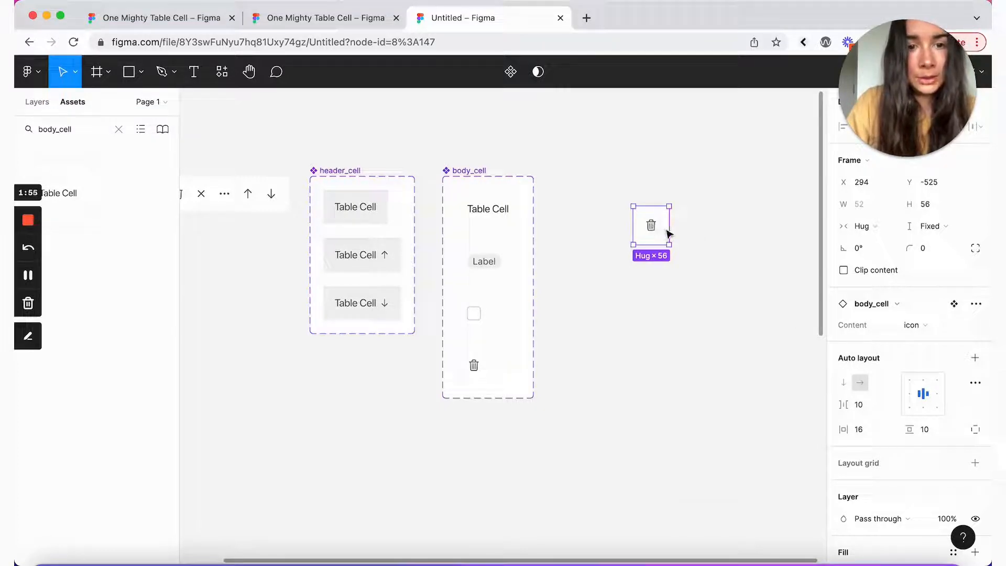
left_click_drag(669, 231, 739, 221)
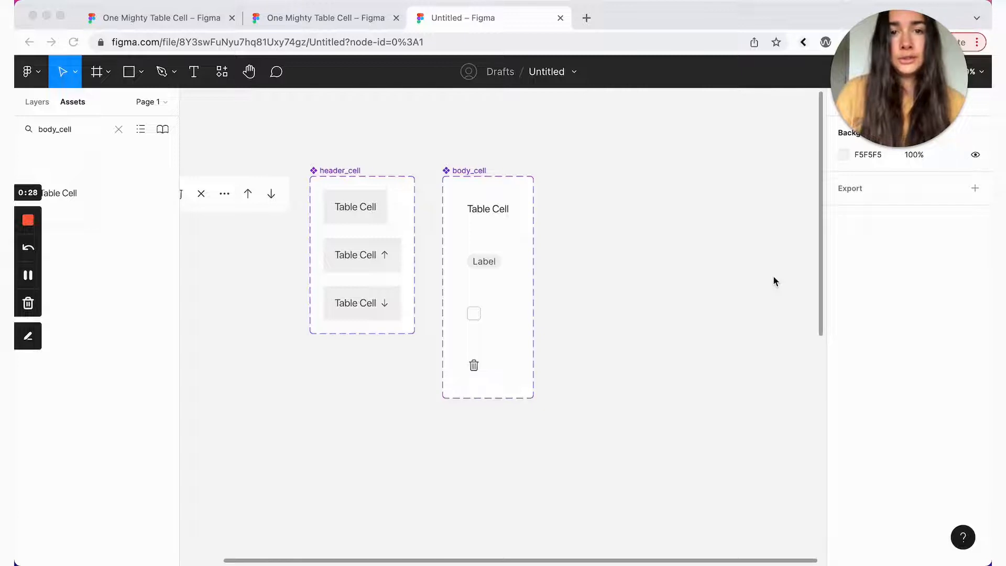
Step: Add a Striped variant property to body_cell with default value no
left_click(467, 177)
left_click(521, 158)
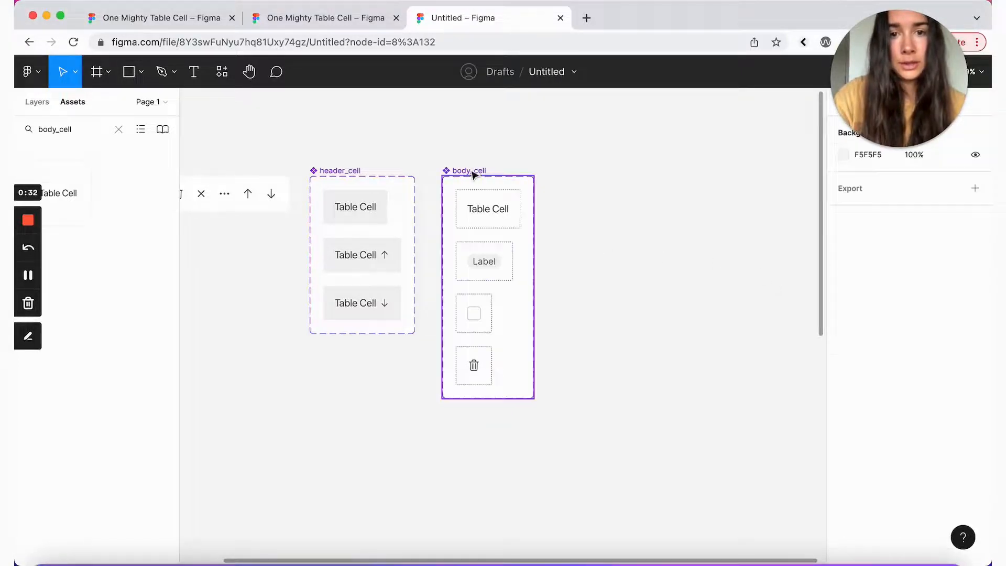
left_click(473, 174)
left_click(975, 315)
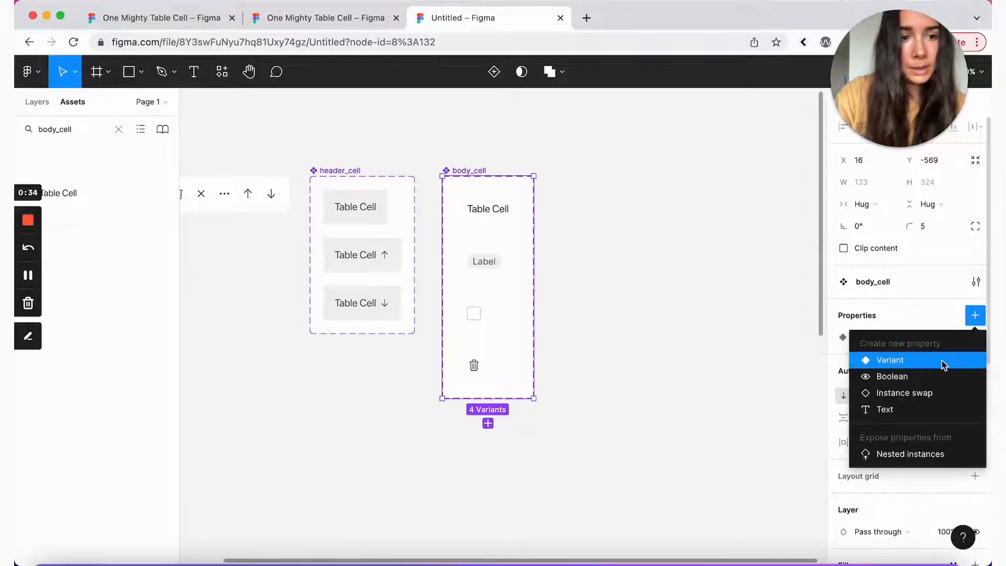
left_click(942, 360)
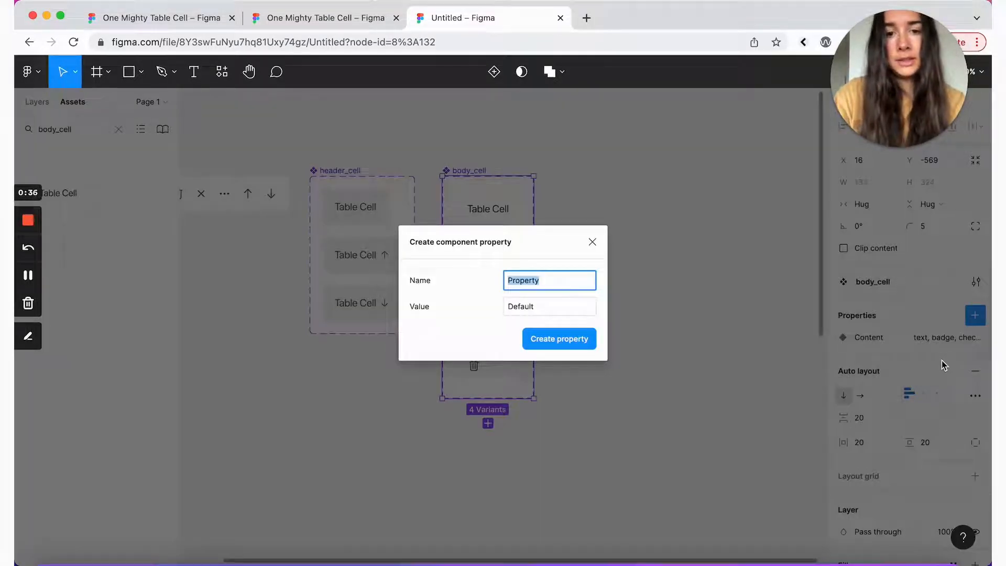
type("Striped")
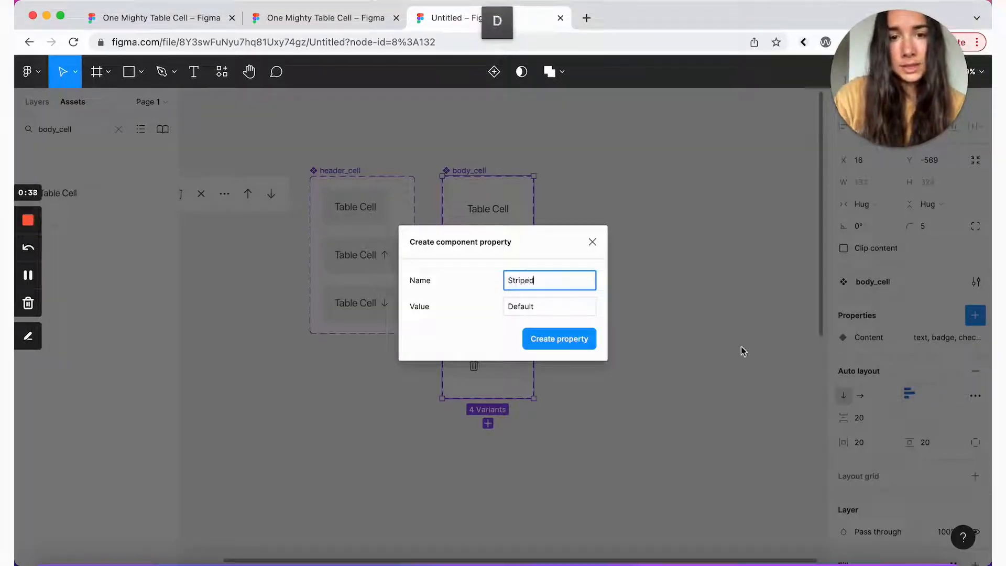
left_click(543, 313)
double_click(543, 315)
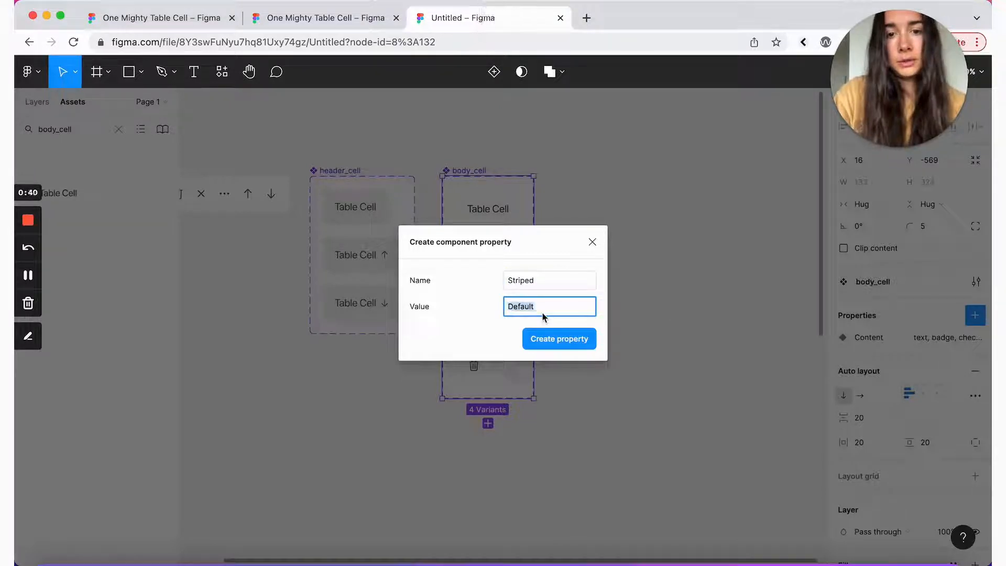
type("no")
left_click(559, 338)
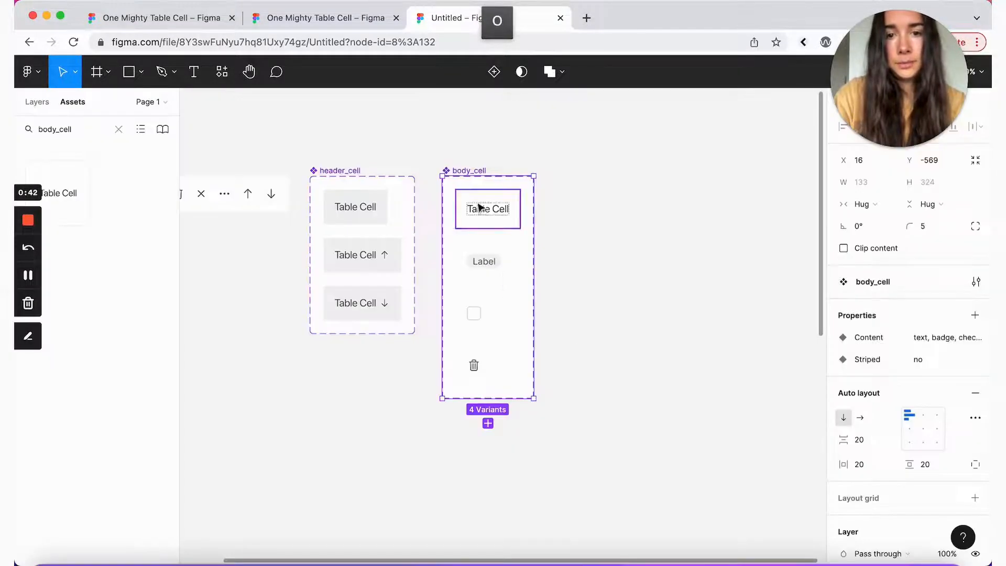
Step: Paste a copy of the four variants below and set their Striped value to yes
left_click(479, 209)
left_click(474, 261, "shift")
left_click(474, 326, "shift")
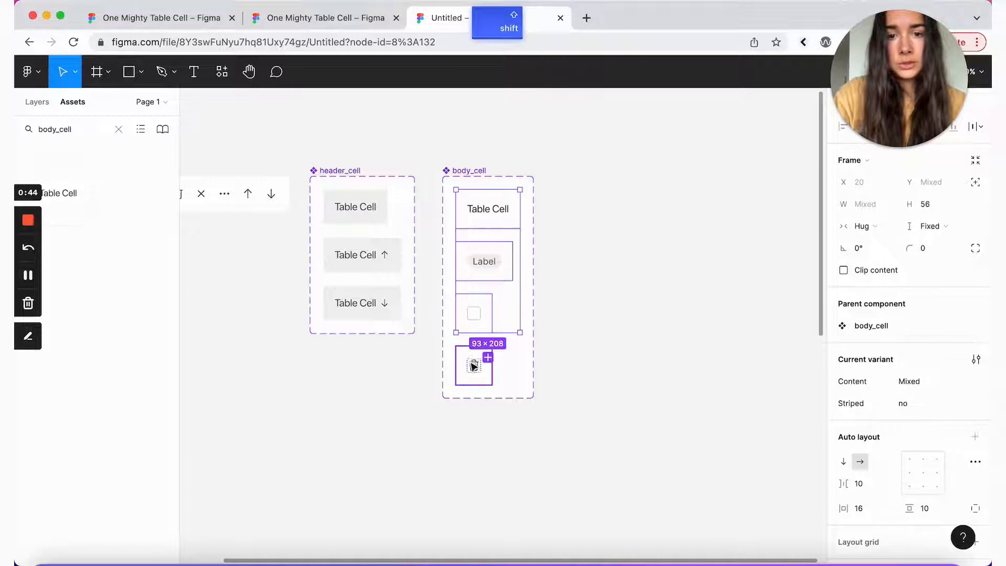
left_click(474, 365, "shift")
key("super+v")
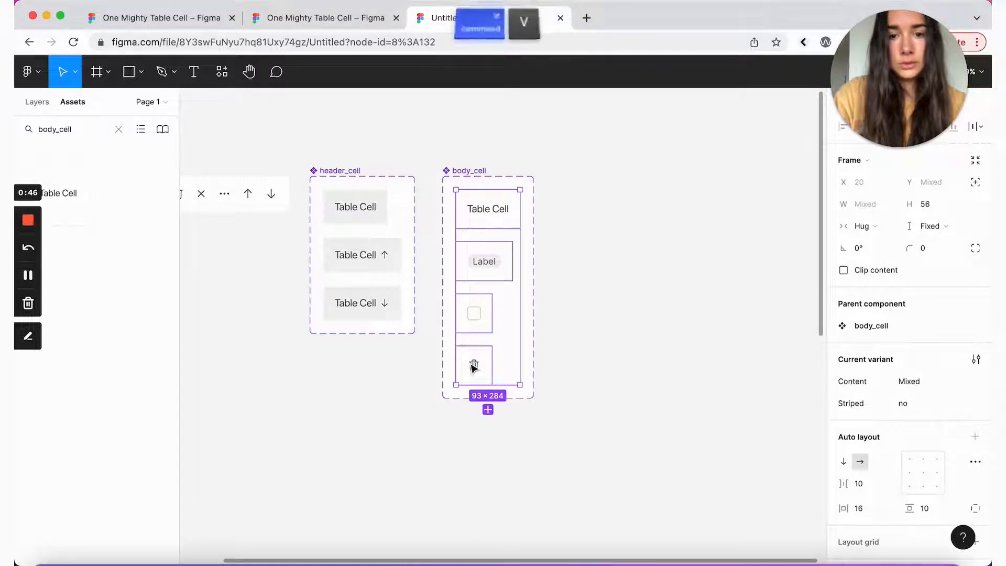
scroll(643, 329, "down", 3)
scroll(643, 328, "down", 2)
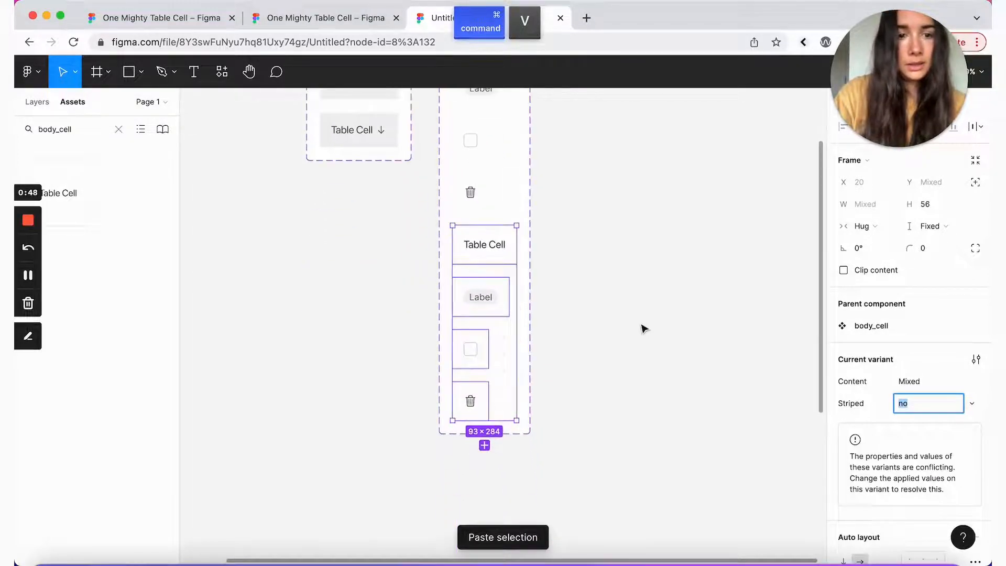
type("yes")
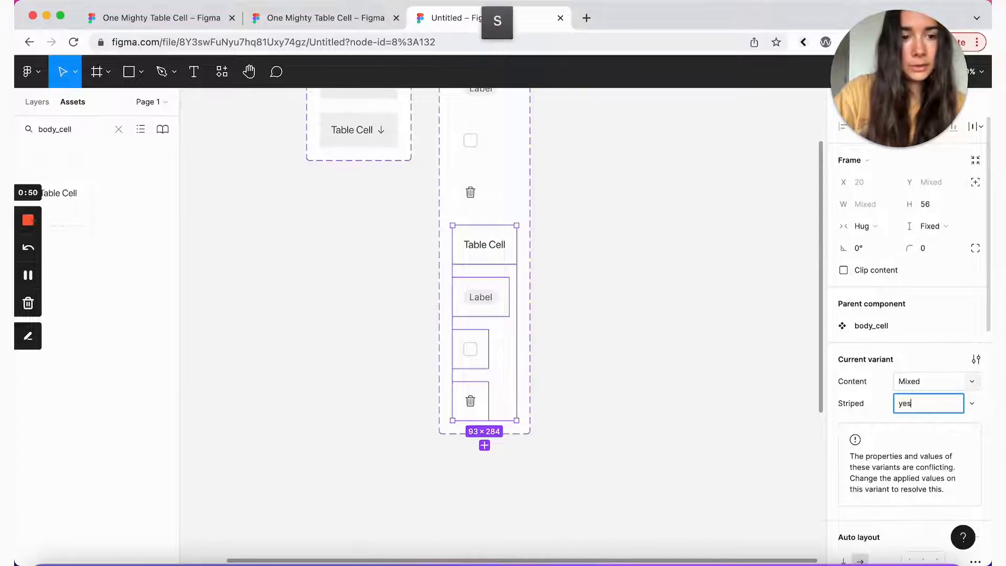
left_click(922, 417)
Step: Change the Striped=yes variants' fill colour to FCFCFC
scroll(922, 416, "down", 6)
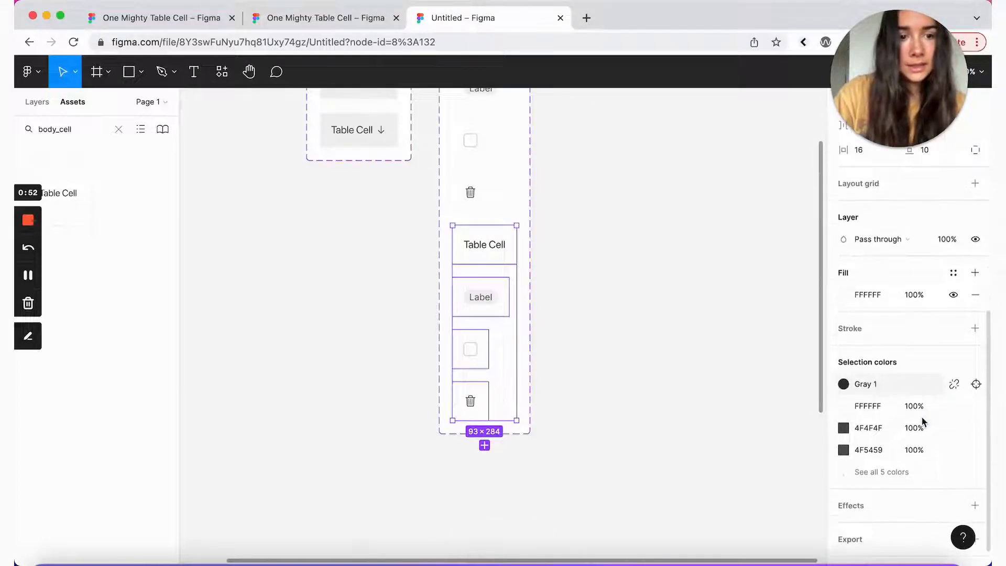
left_click(869, 321)
type("fcfcfc")
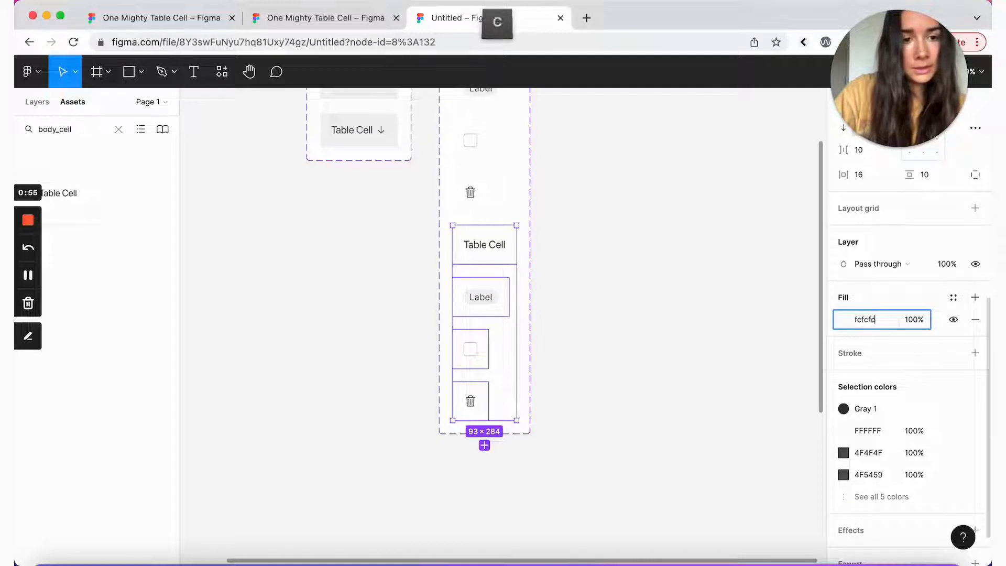
key("Return")
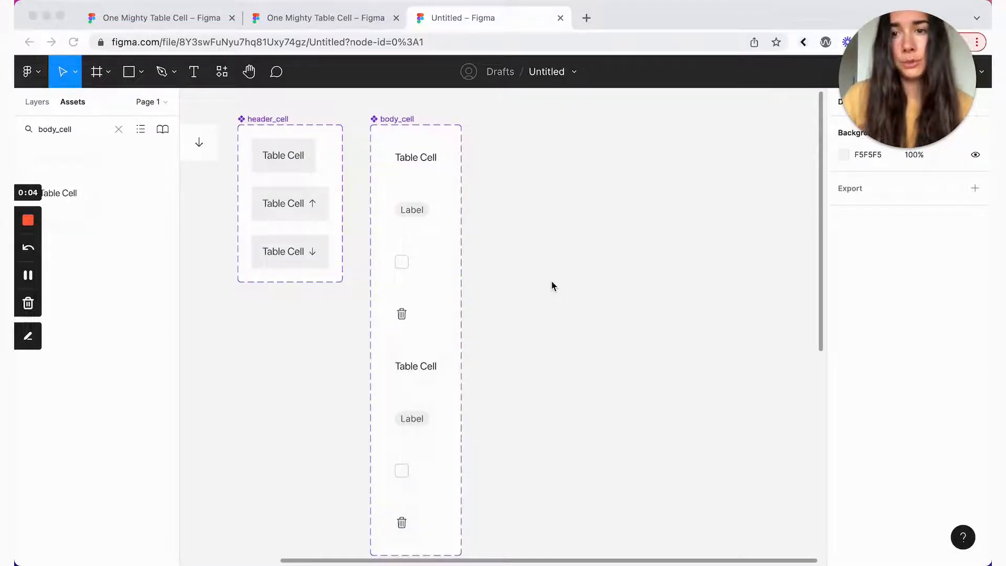
Step: Place a Table Cell instance on the canvas and set its Content to badge
left_click(66, 191)
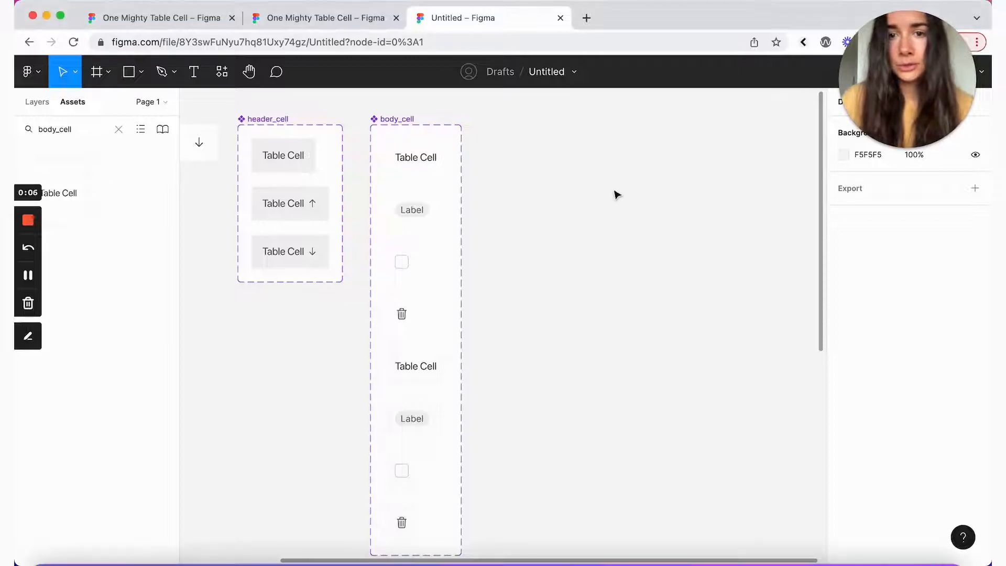
left_click_drag(98, 191, 619, 223)
left_click(919, 326)
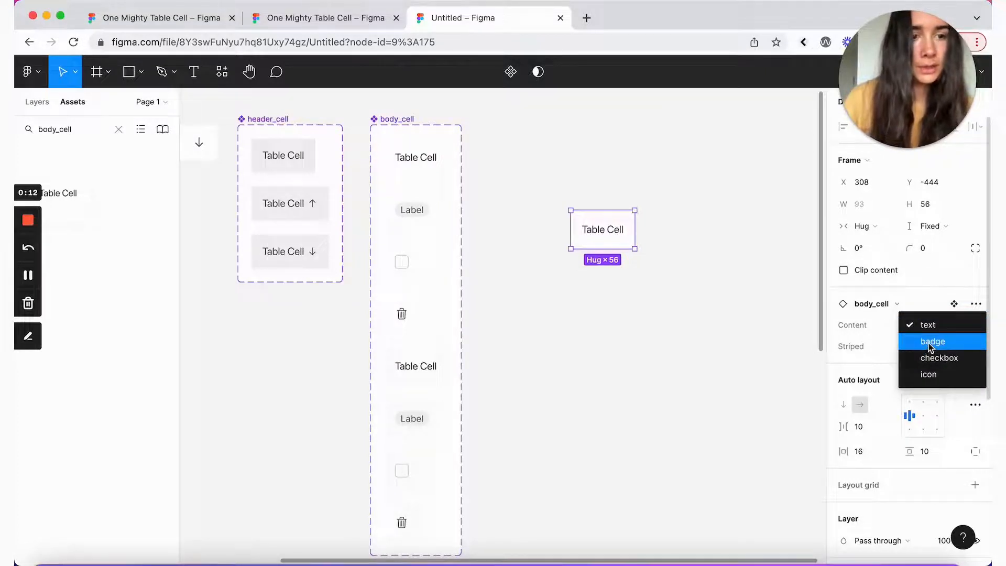
left_click(925, 344)
left_click(924, 332)
left_click(927, 345)
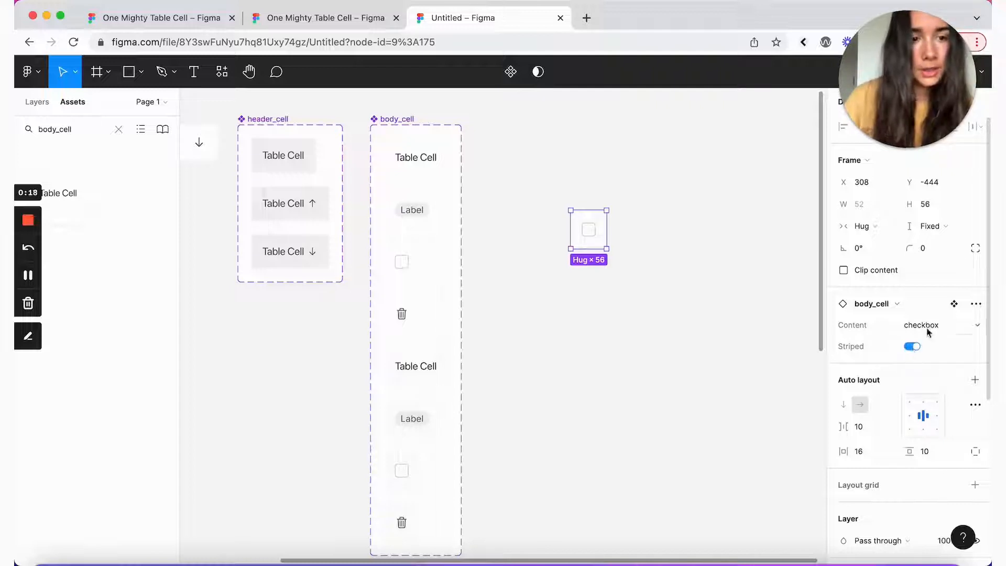
left_click(925, 328)
left_click(927, 309)
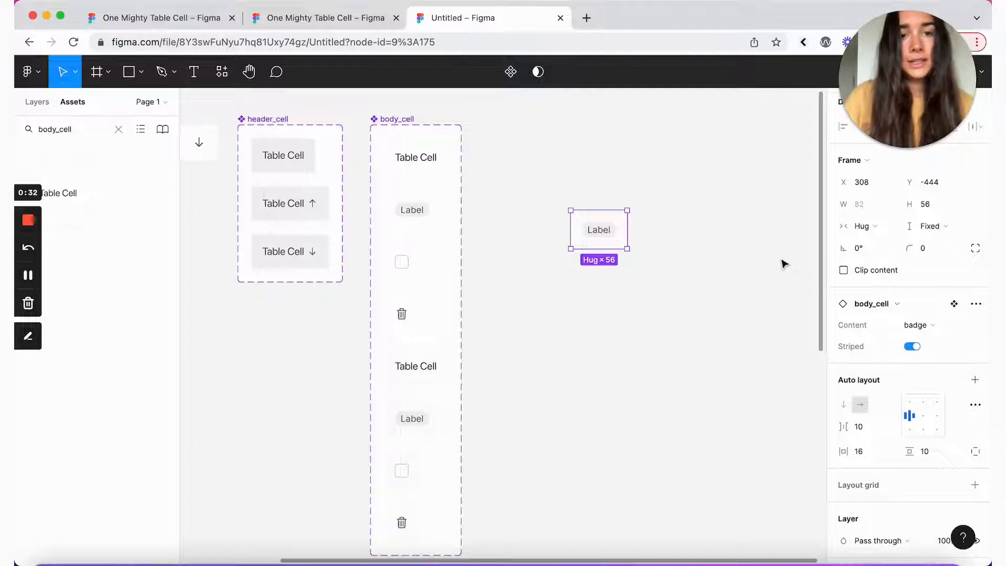
scroll(784, 263, "down", 10)
scroll(781, 262, "up", 1)
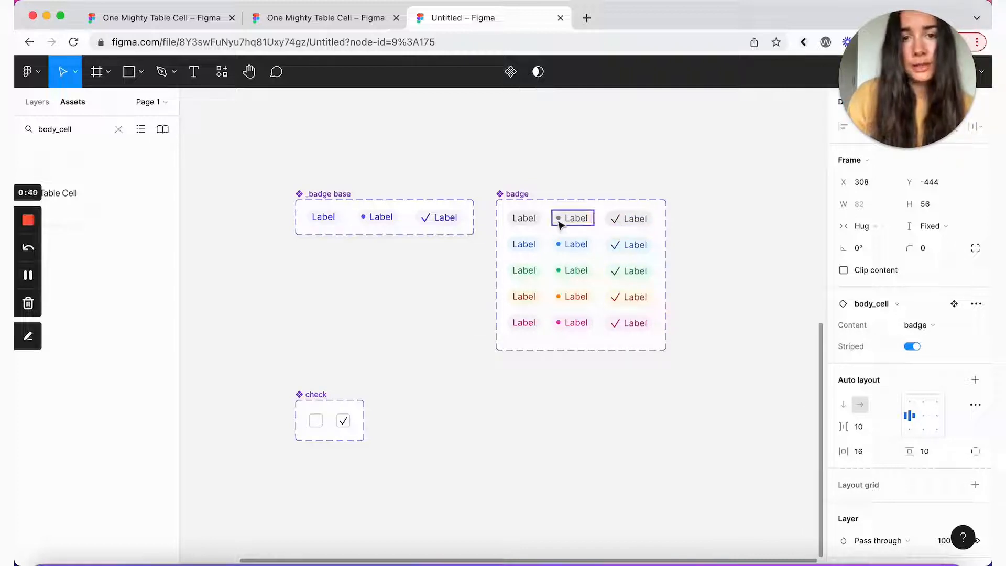
scroll(589, 157, "up", 10)
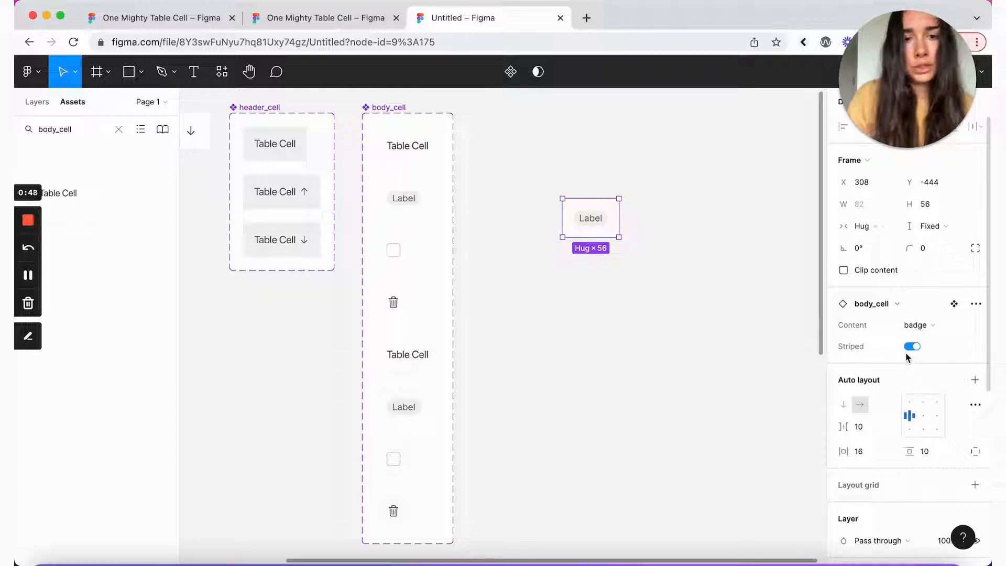
left_click(600, 227)
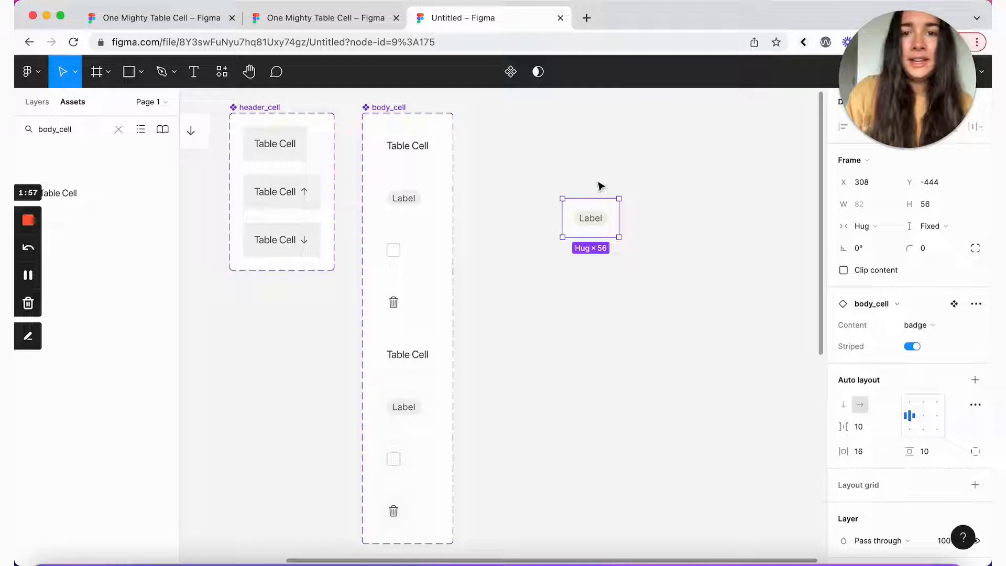
Step: Expose the nested badge and check instance properties on the body_cell component set
left_click(400, 121)
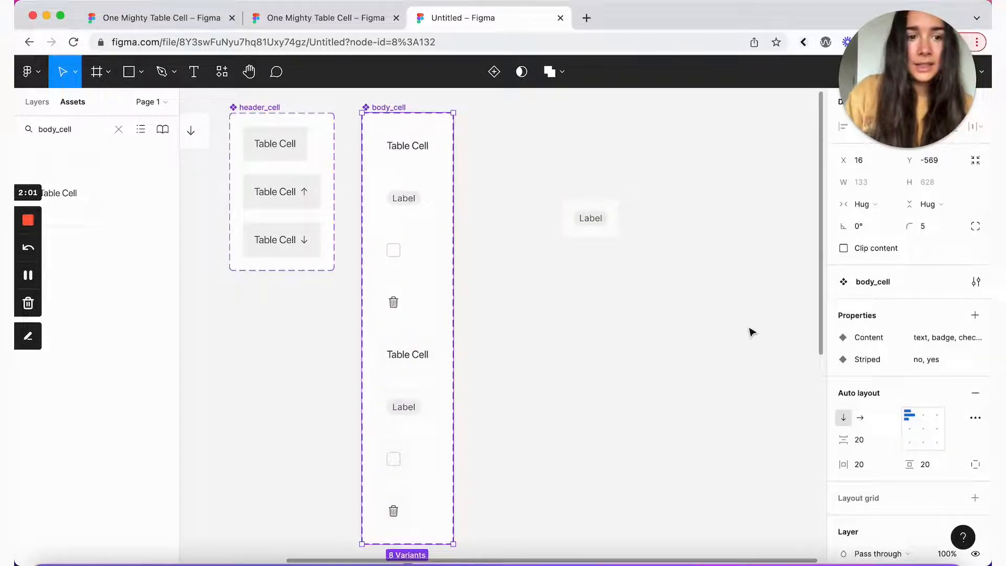
left_click(974, 317)
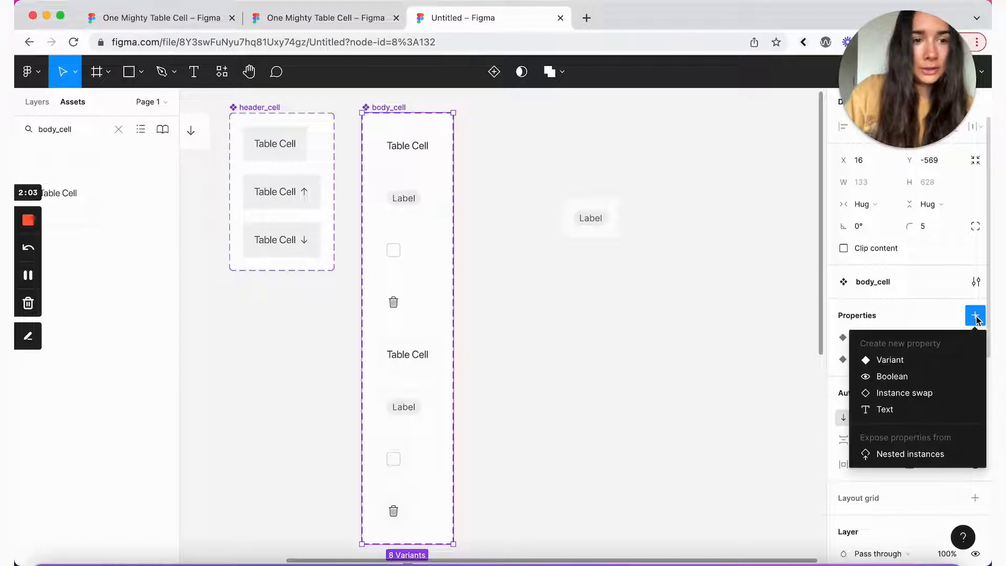
left_click(901, 454)
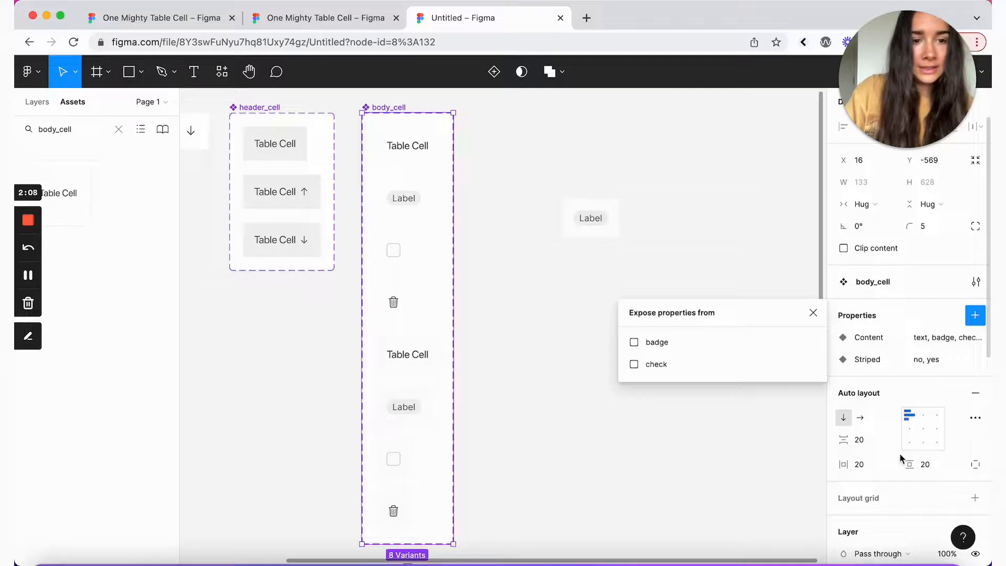
left_click(635, 343)
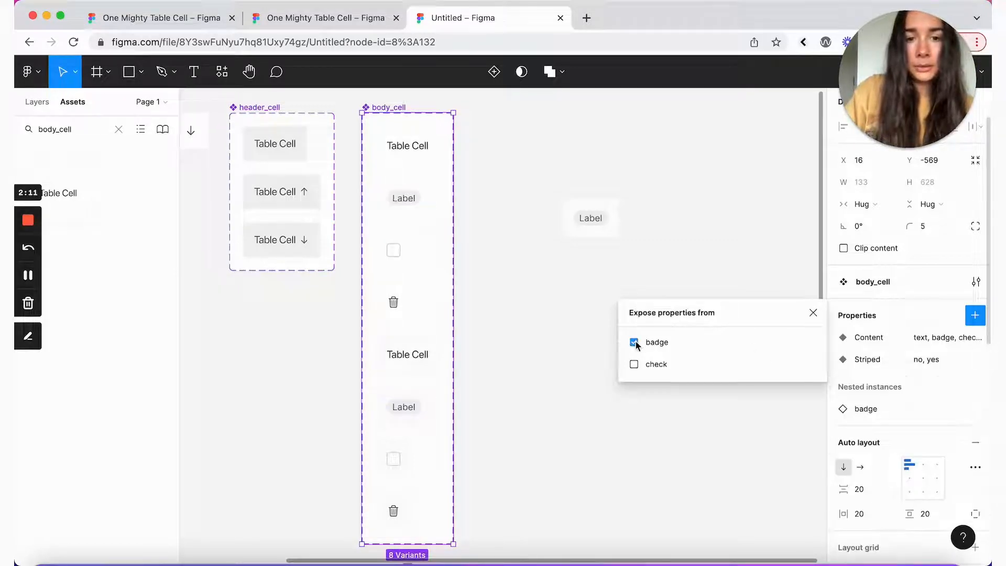
left_click(634, 366)
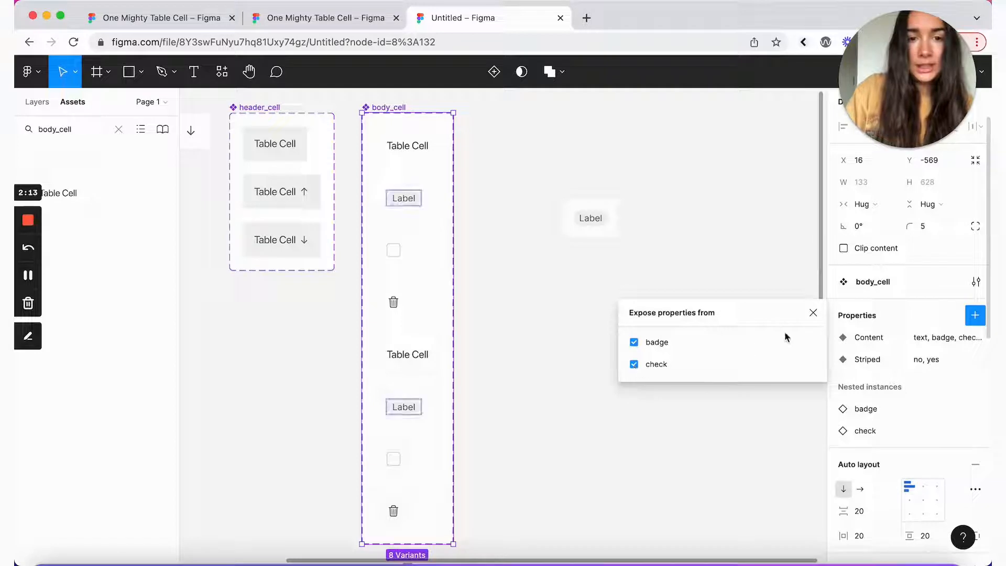
left_click(813, 313)
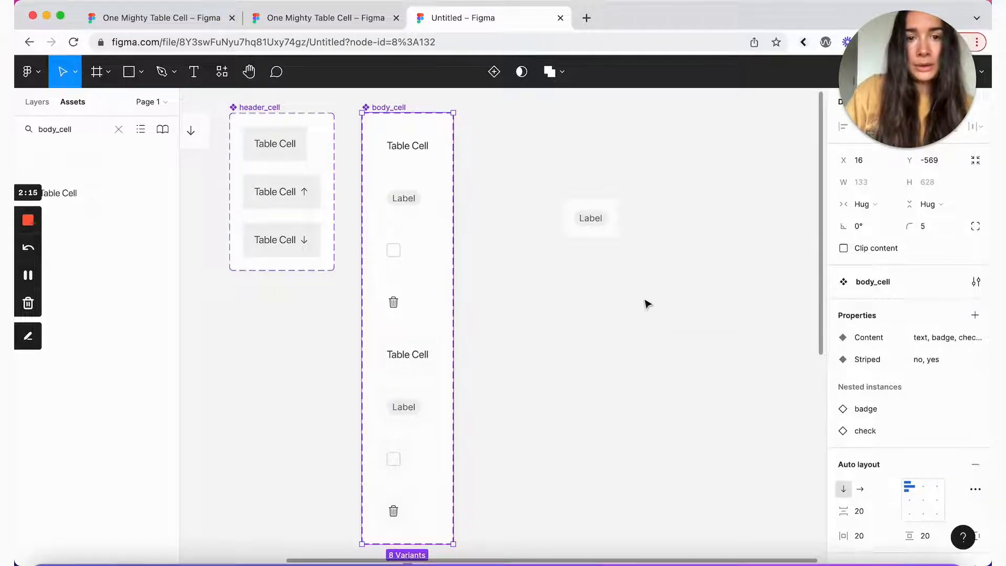
left_click(613, 244)
left_click(612, 231)
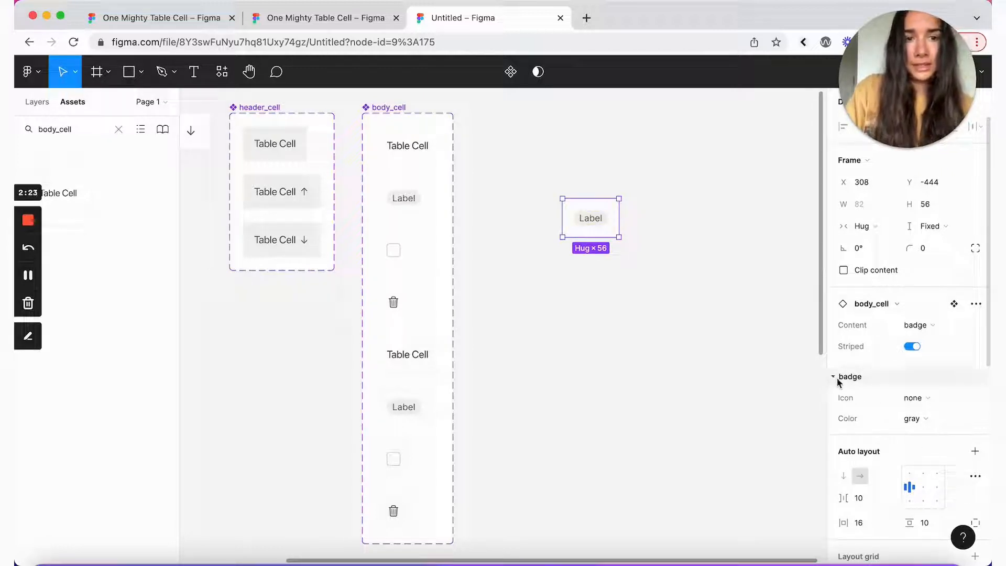
Step: Give the instance's badge a dot icon and yellow colour
left_click(925, 400)
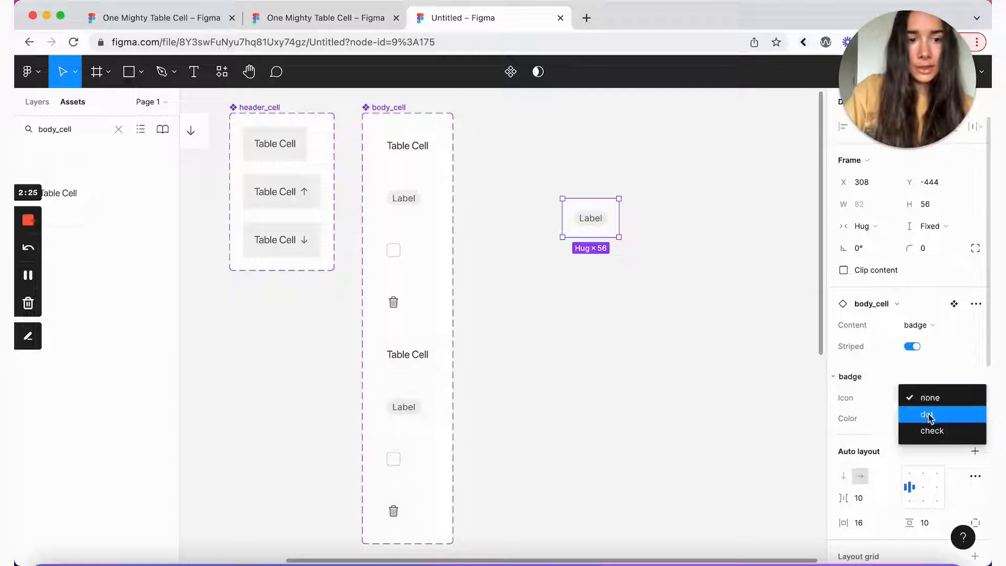
left_click(928, 416)
left_click(917, 418)
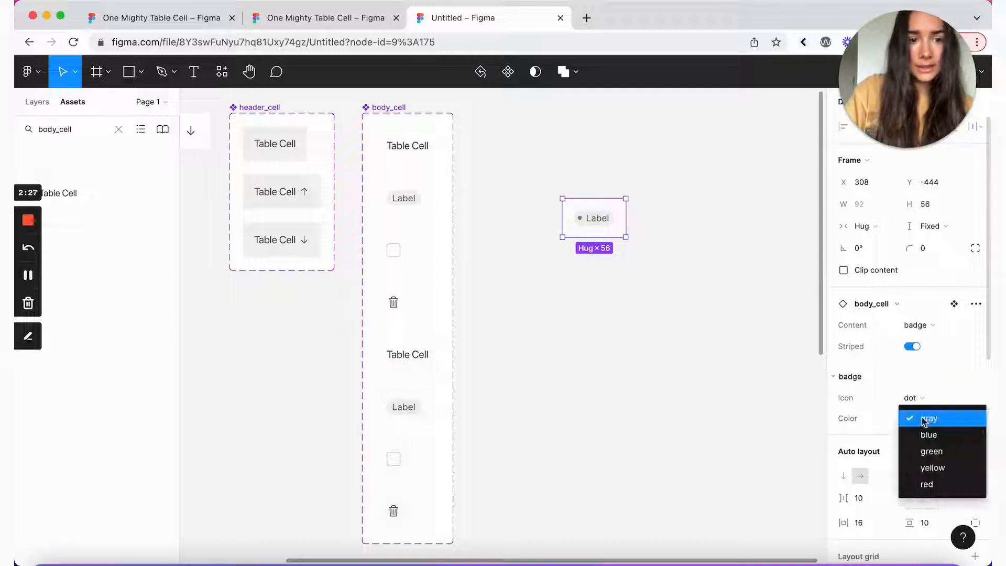
left_click(922, 468)
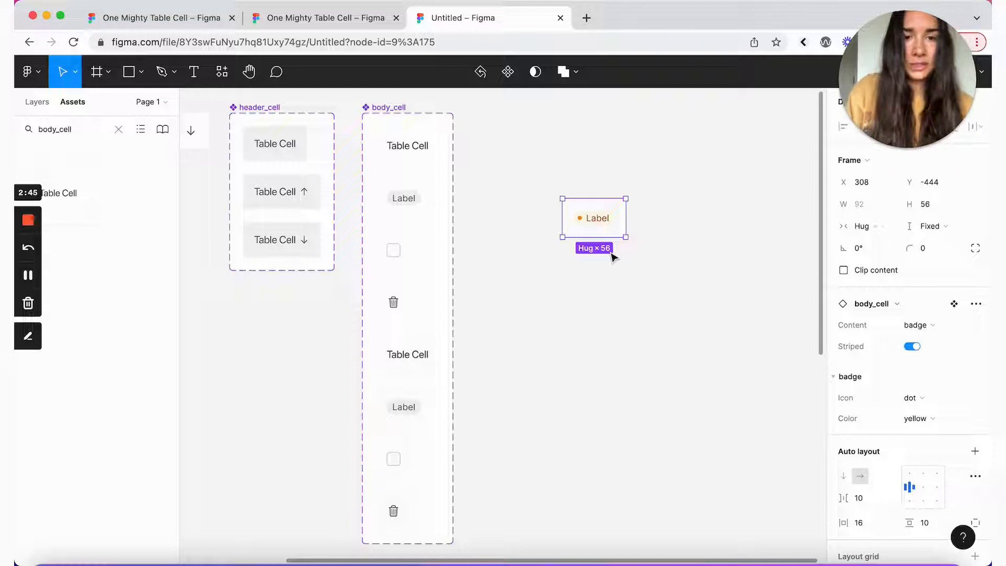
Step: Switch the instance's Content to checkbox, leaving Checked off after toggling it
left_click(957, 327)
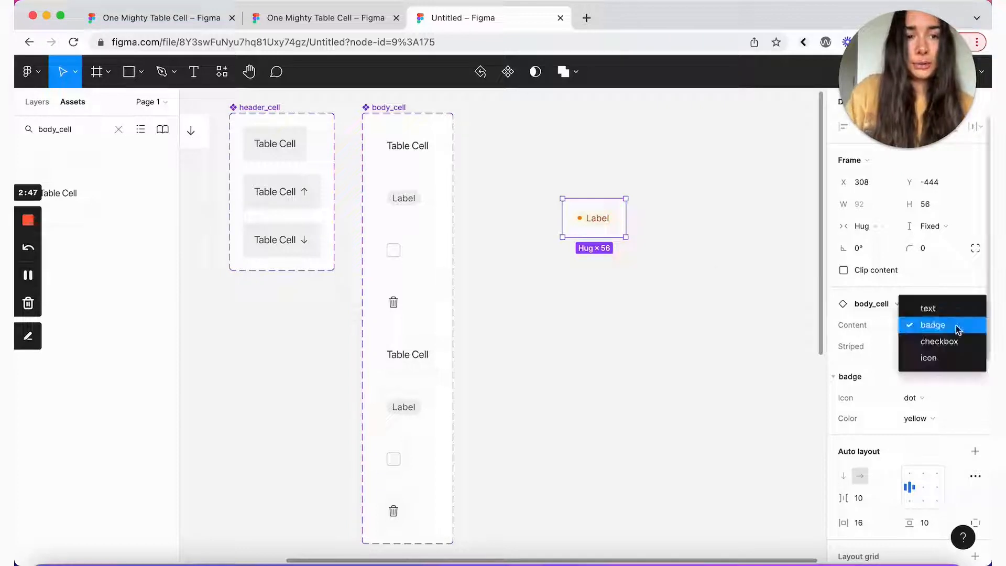
left_click(953, 341)
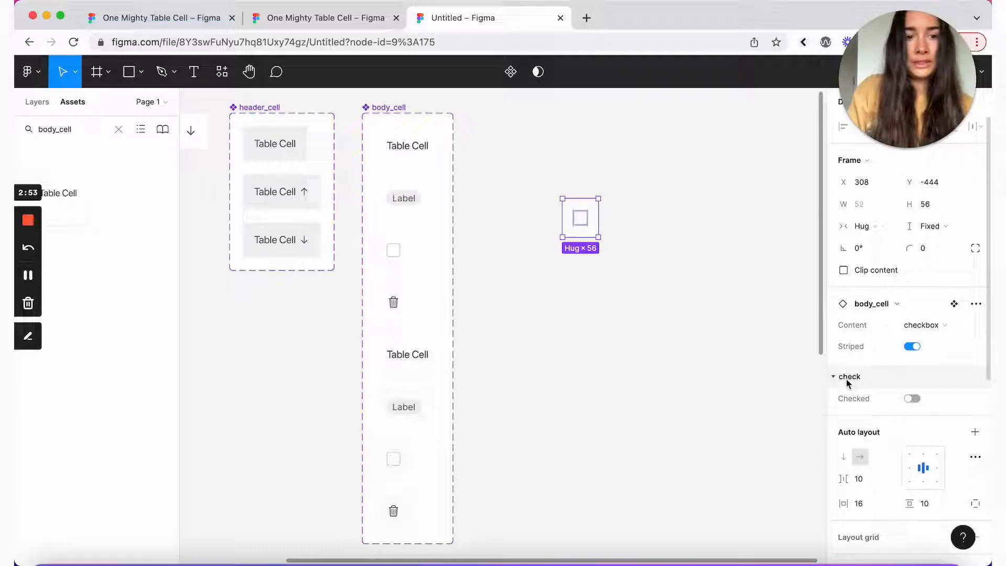
left_click(912, 399)
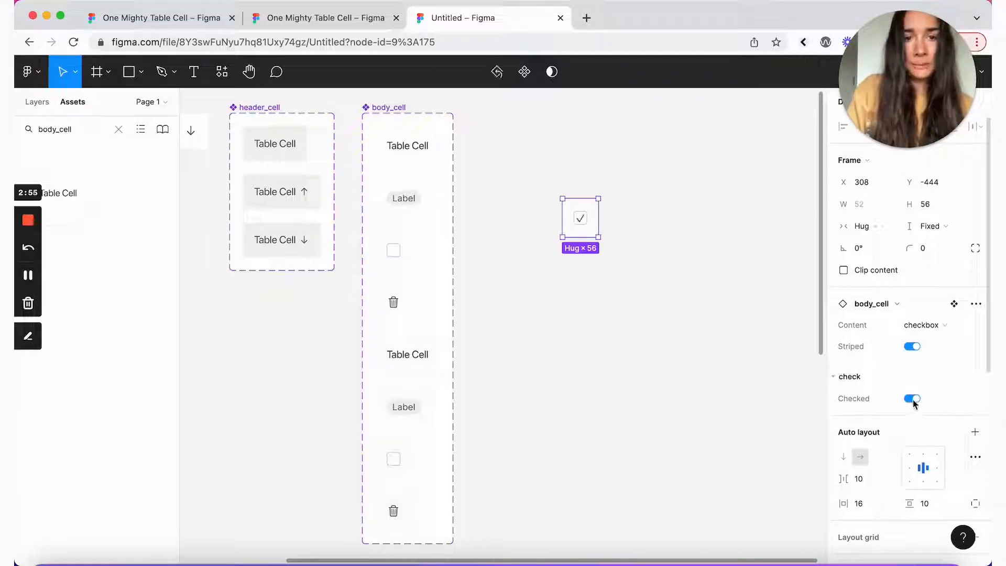
left_click(912, 399)
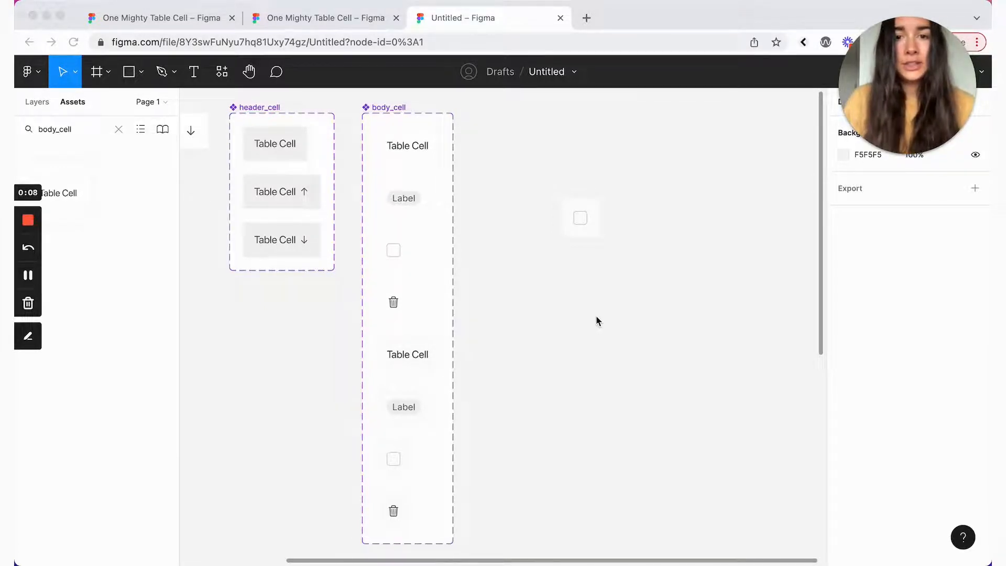
Step: Switch the loose instance's Content to icon and nudge it slightly up and left
left_click(395, 310)
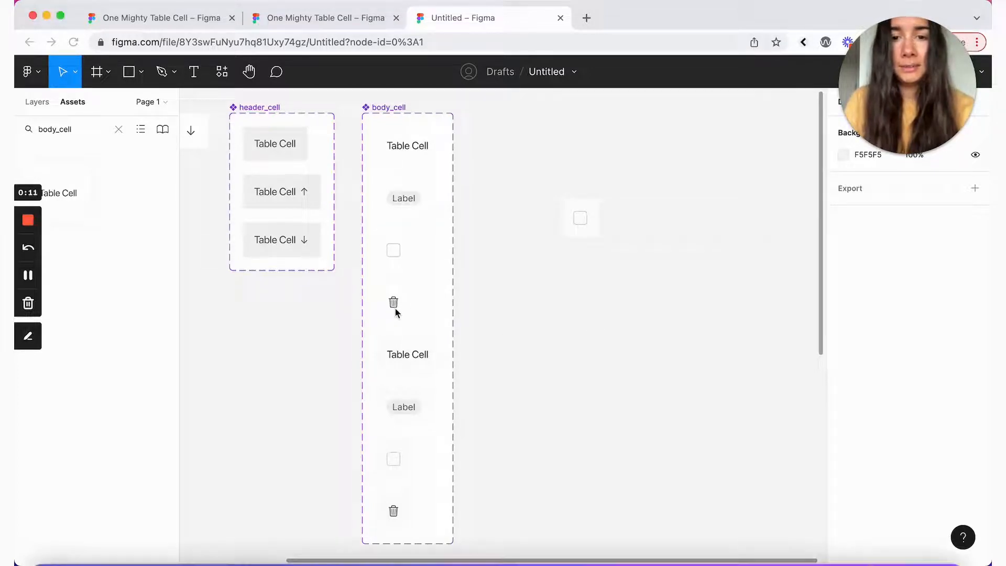
left_click(589, 215)
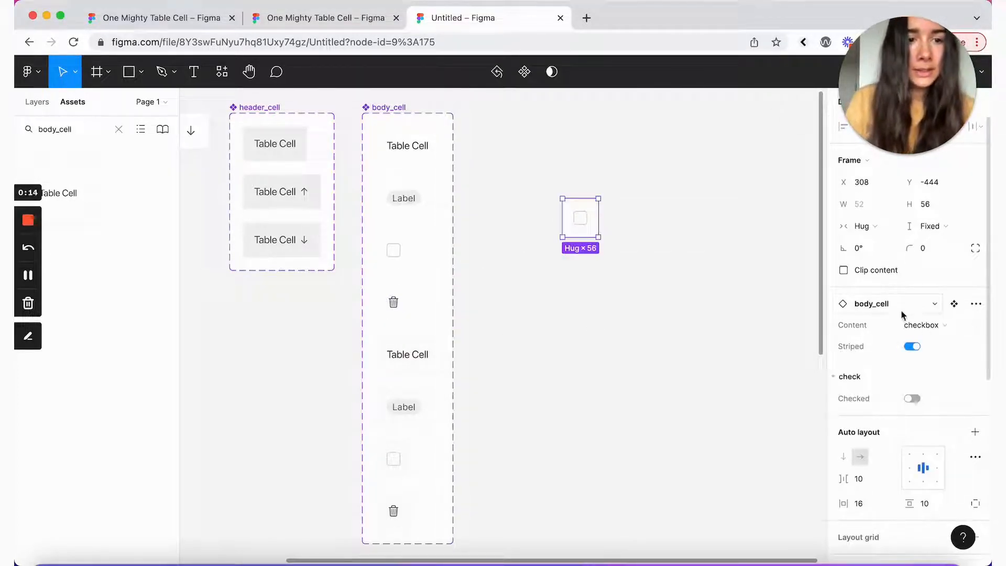
left_click(938, 328)
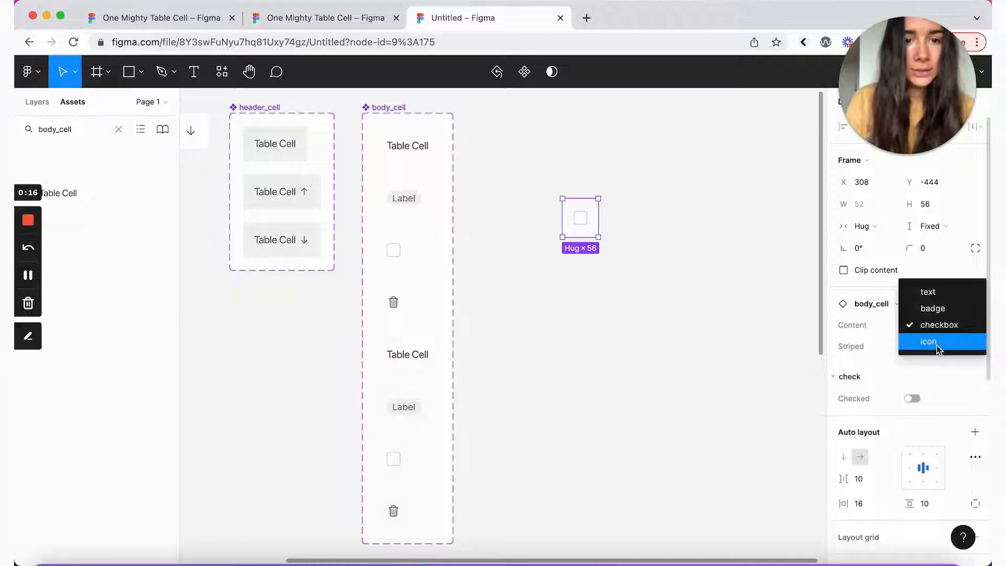
left_click(937, 346)
left_click_drag(583, 222, 566, 215)
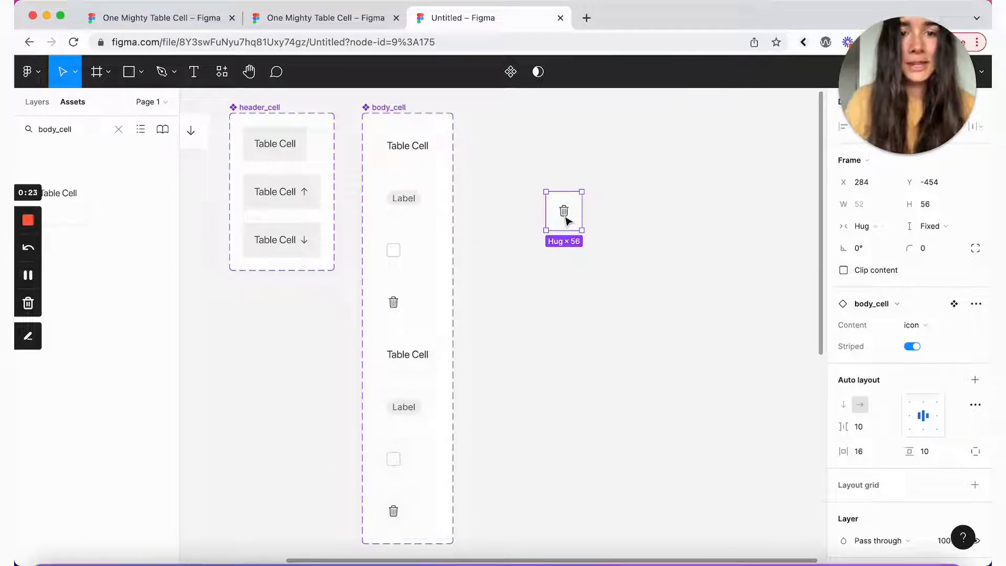
double_click(566, 220)
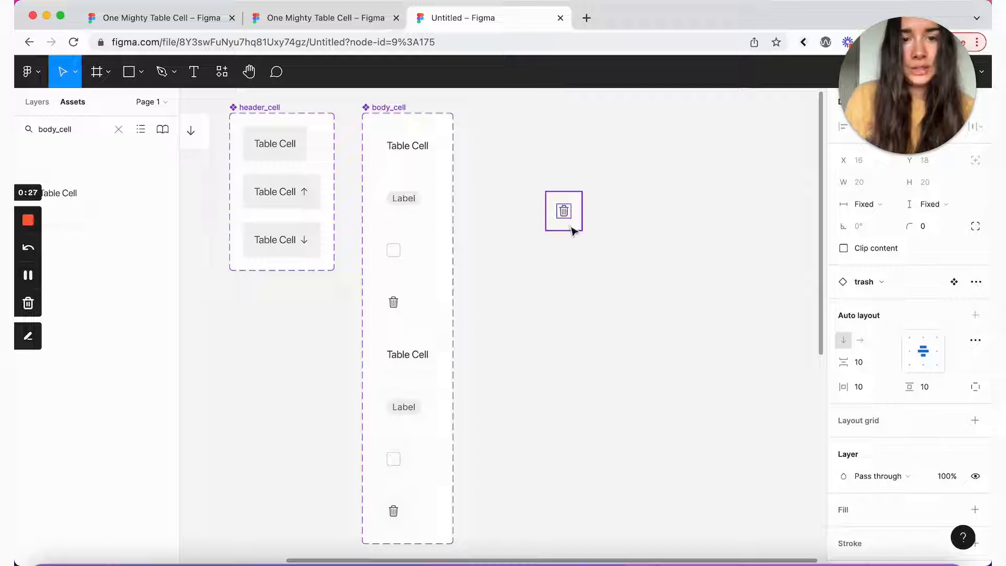
key("Escape")
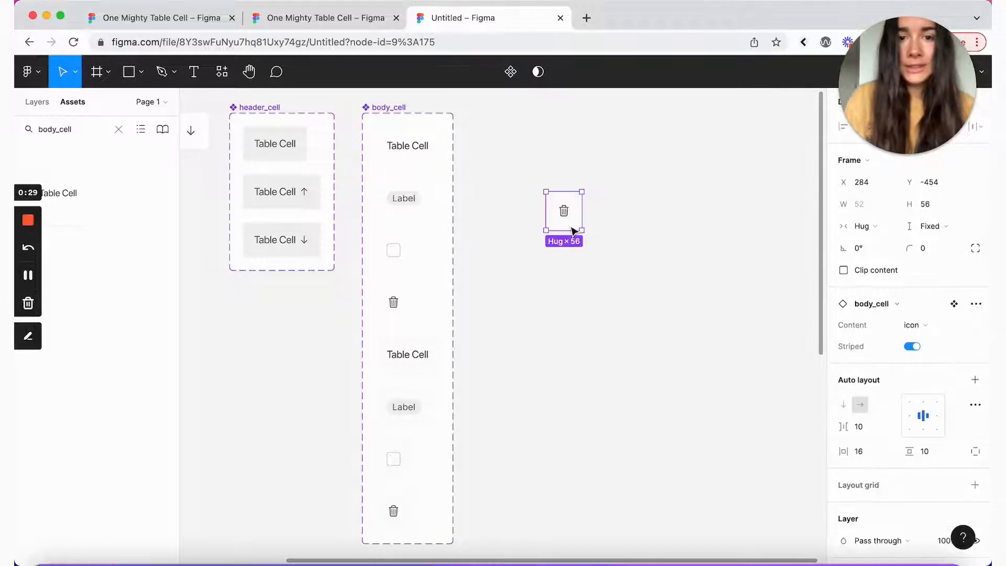
left_click(371, 111)
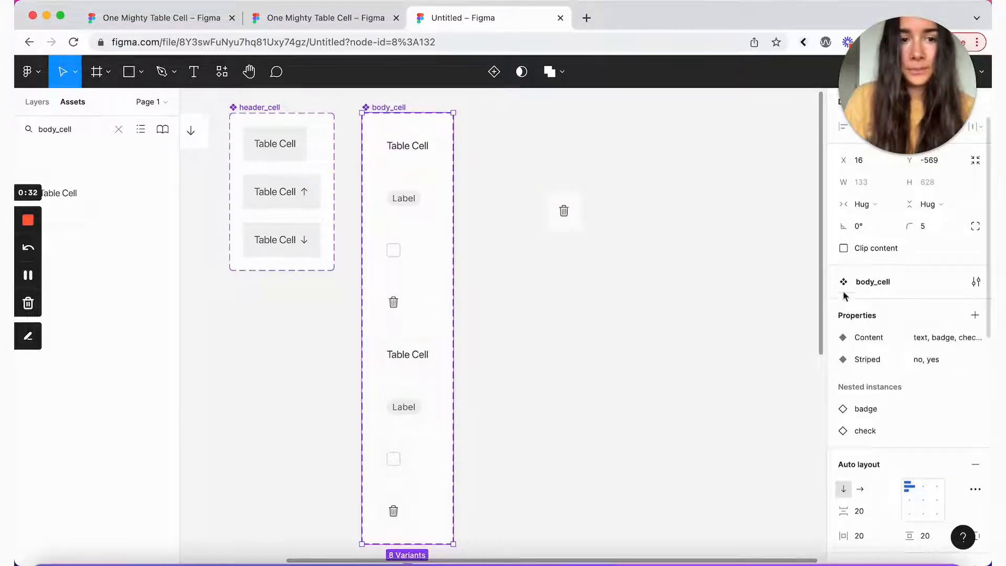
Step: Add an instance-swap property named Icon to body_cell, defaulting to the trash icon
left_click(975, 315)
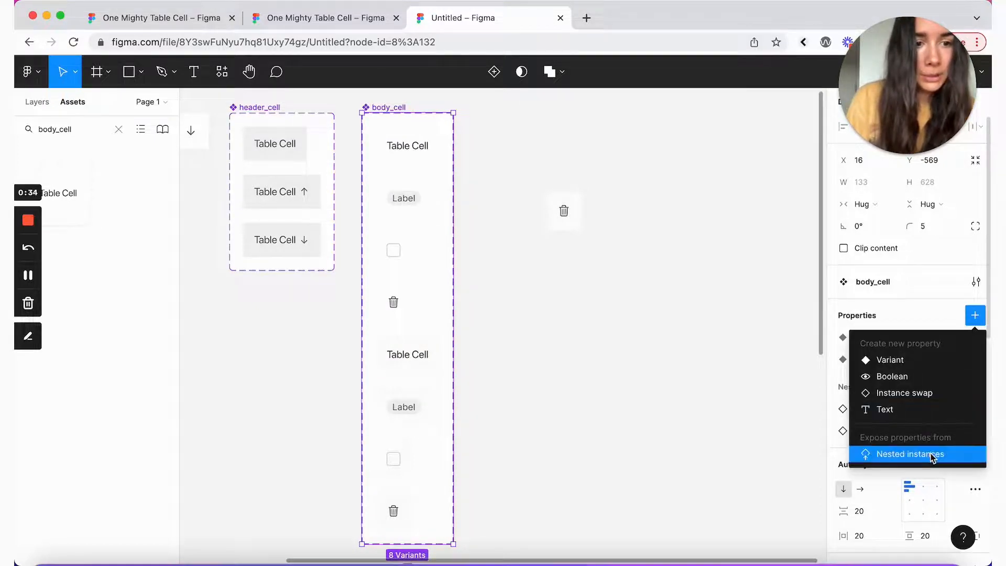
left_click(905, 393)
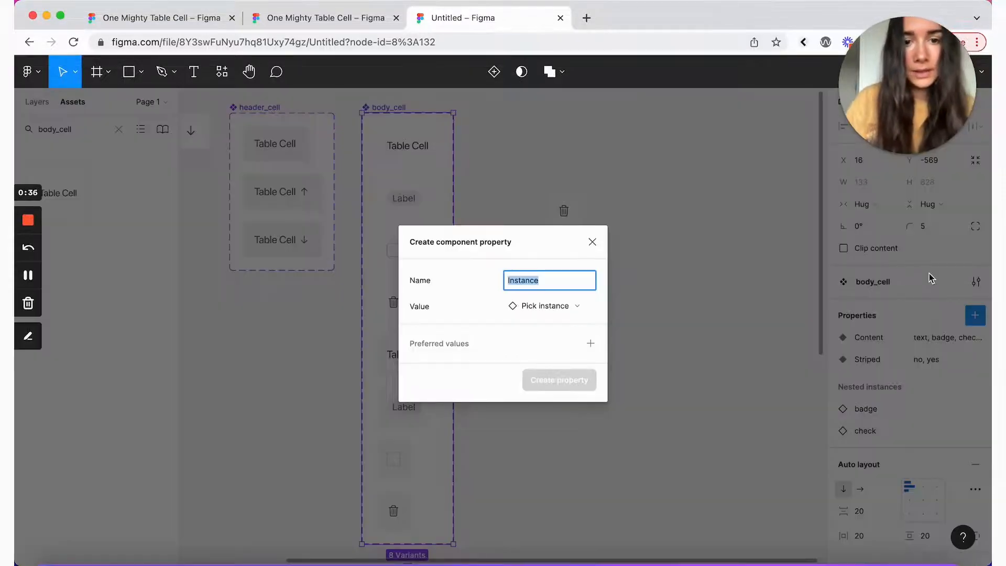
type("Icon")
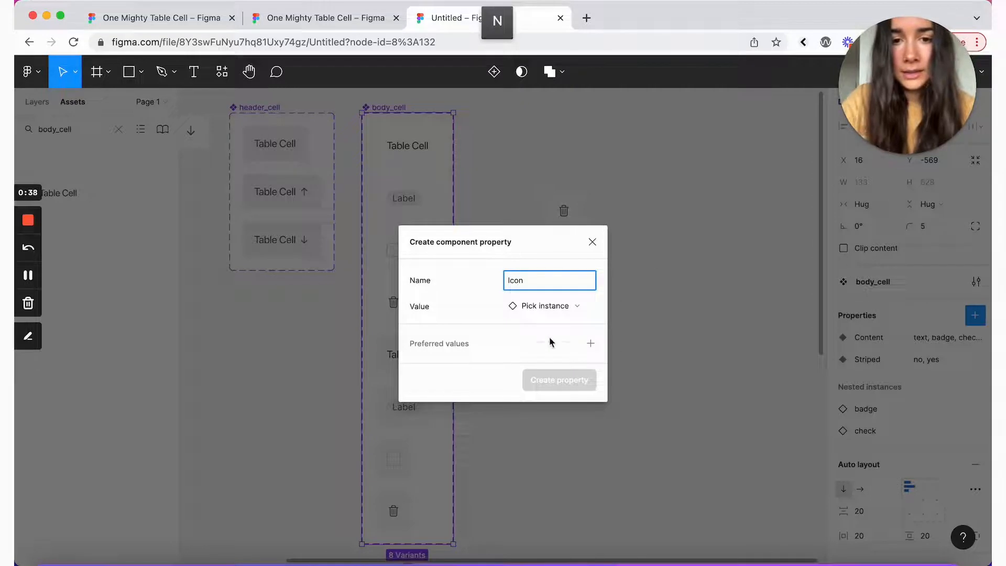
left_click(526, 313)
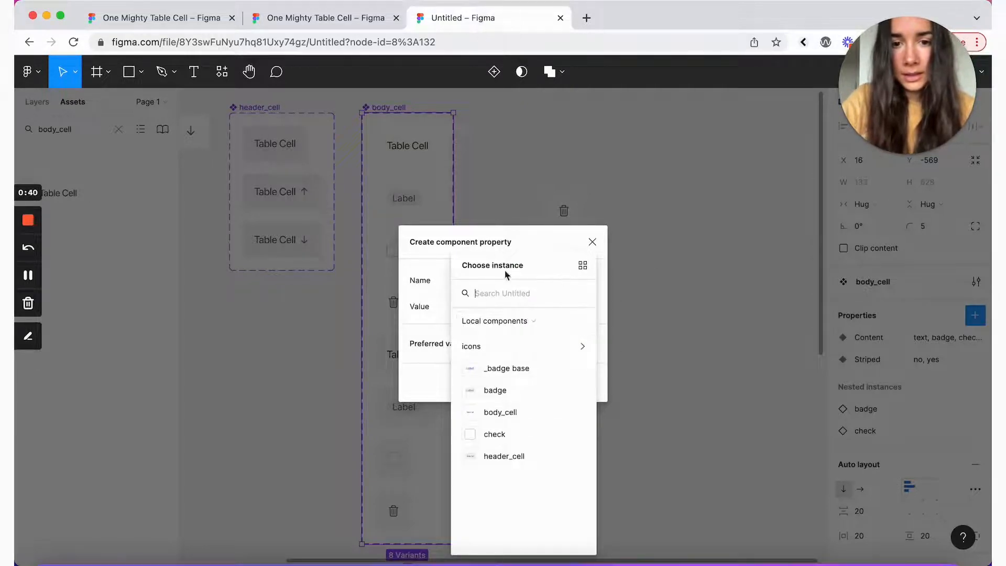
type("trash")
left_click(499, 350)
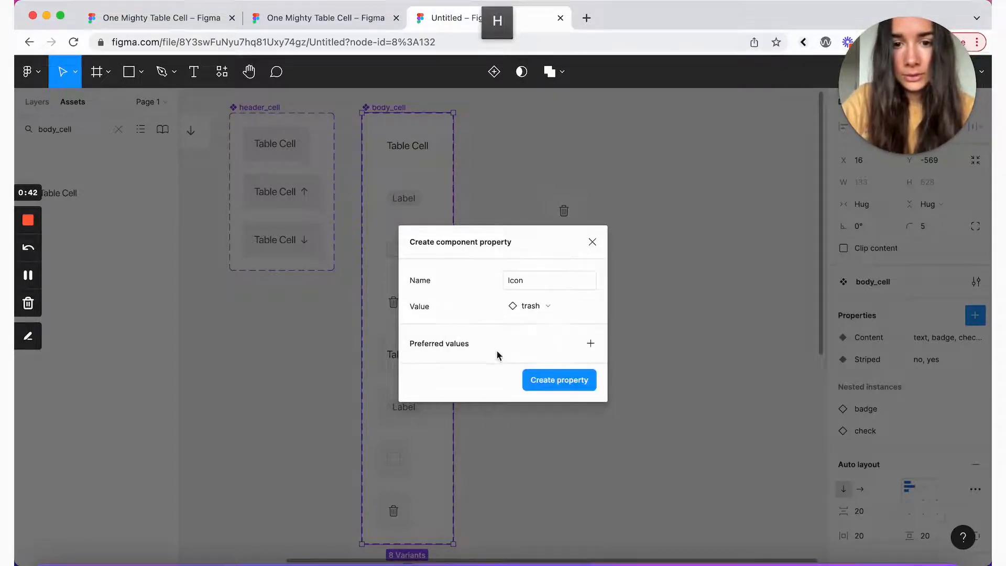
left_click(560, 380)
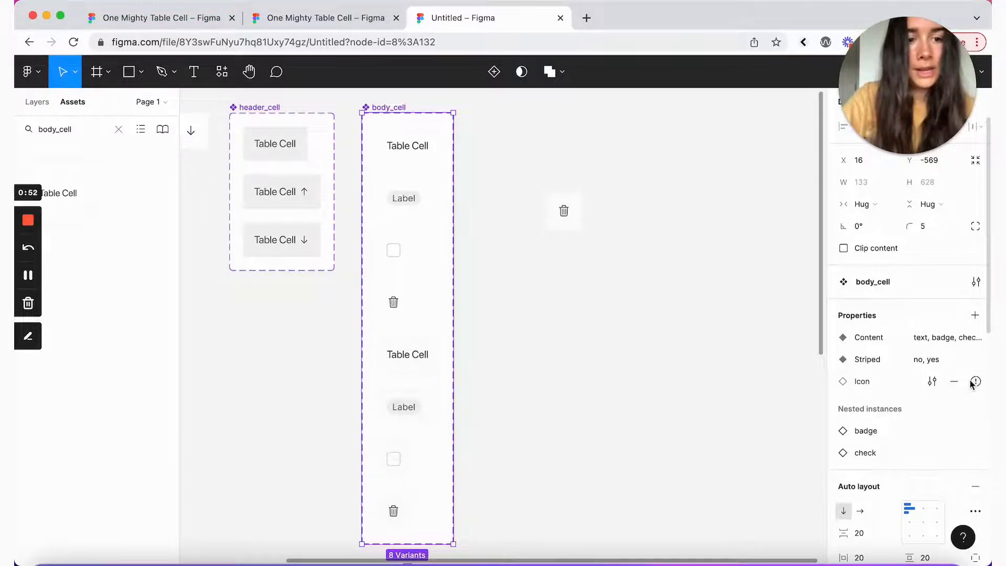
Step: Link the trash icons in both body_cell variants to the Icon property
mouse_move(975, 387)
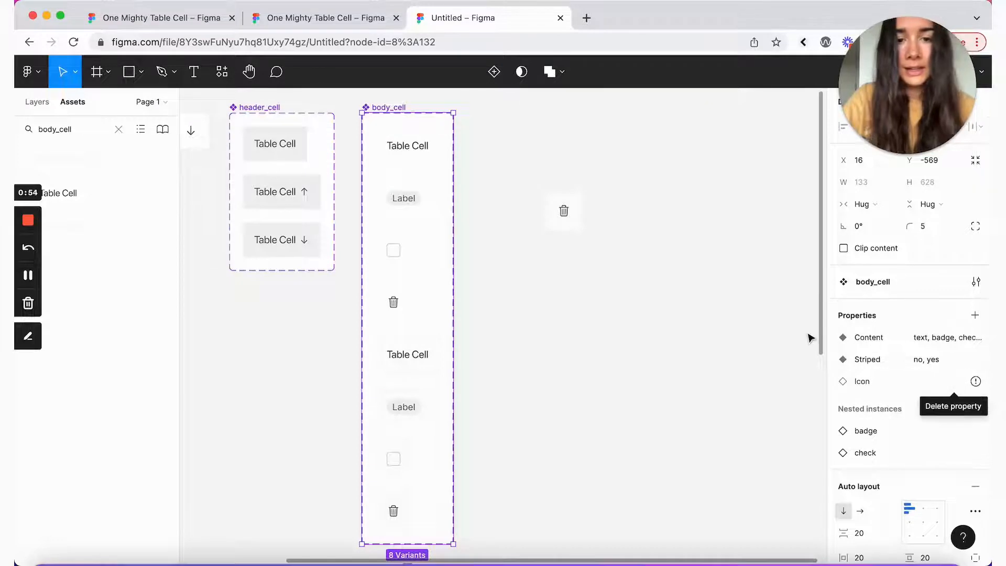
double_click(392, 302)
left_click(393, 512, "shift")
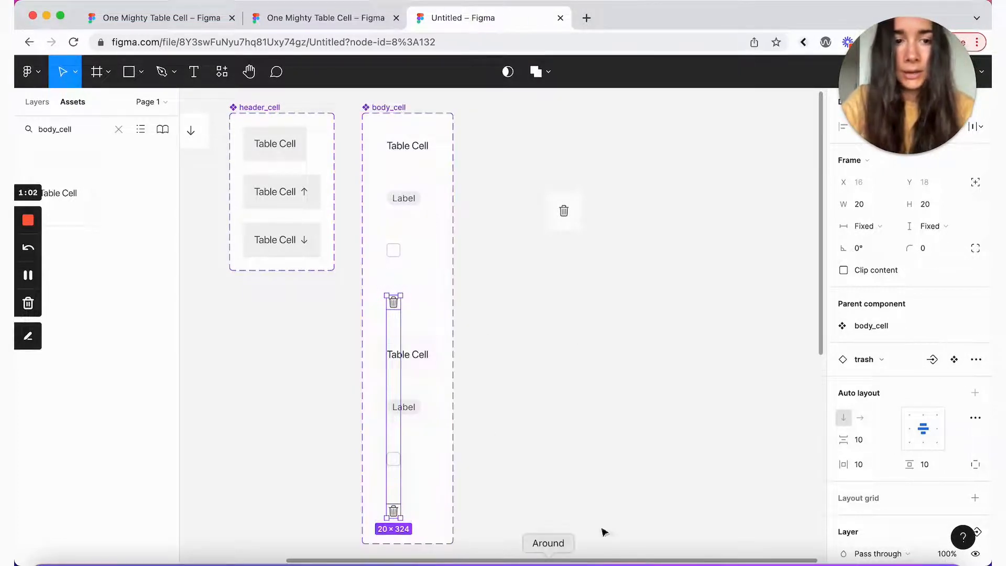
left_click(932, 362)
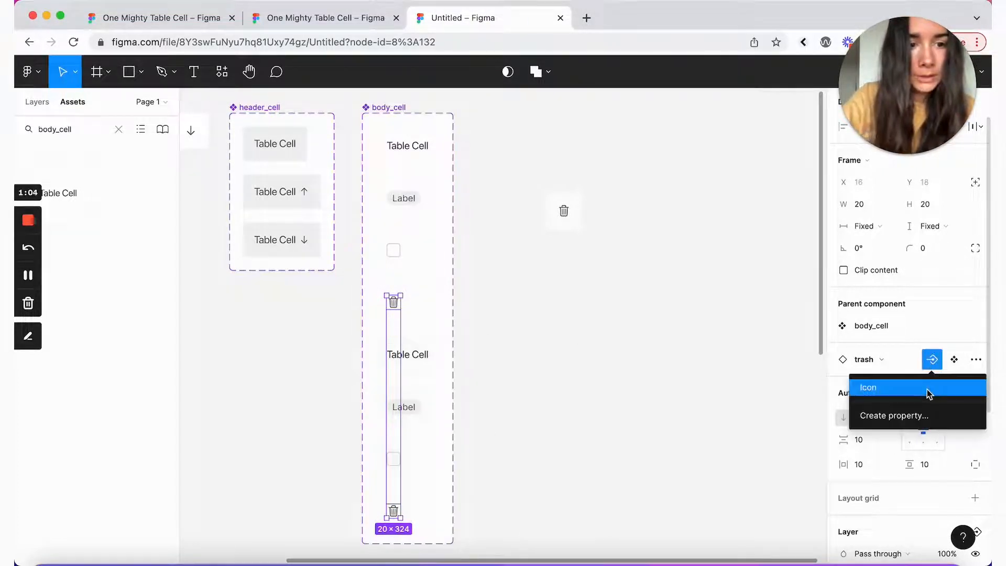
left_click(931, 388)
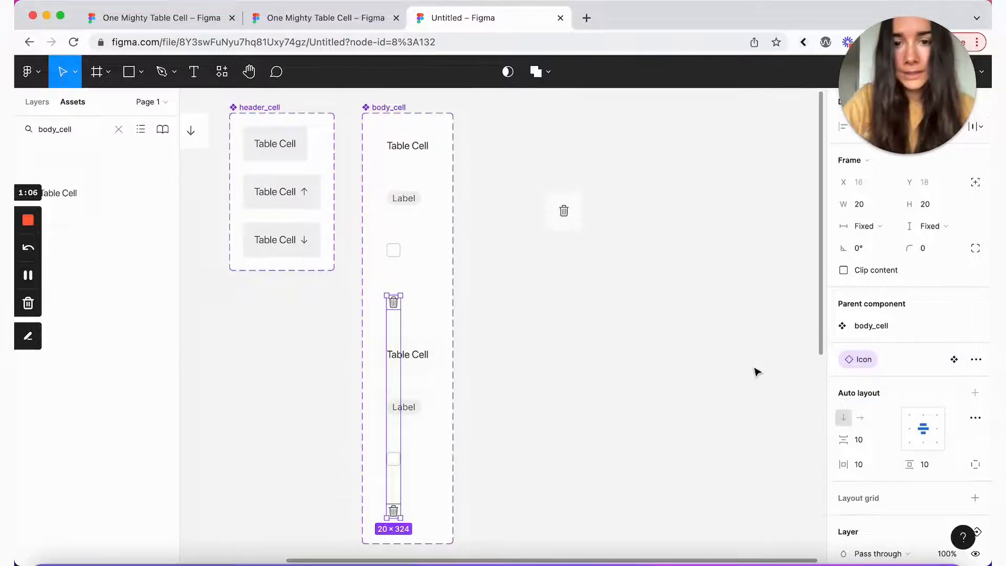
Step: Check the Icon swap on the standalone body_cell instance, which shows trash
left_click(564, 209)
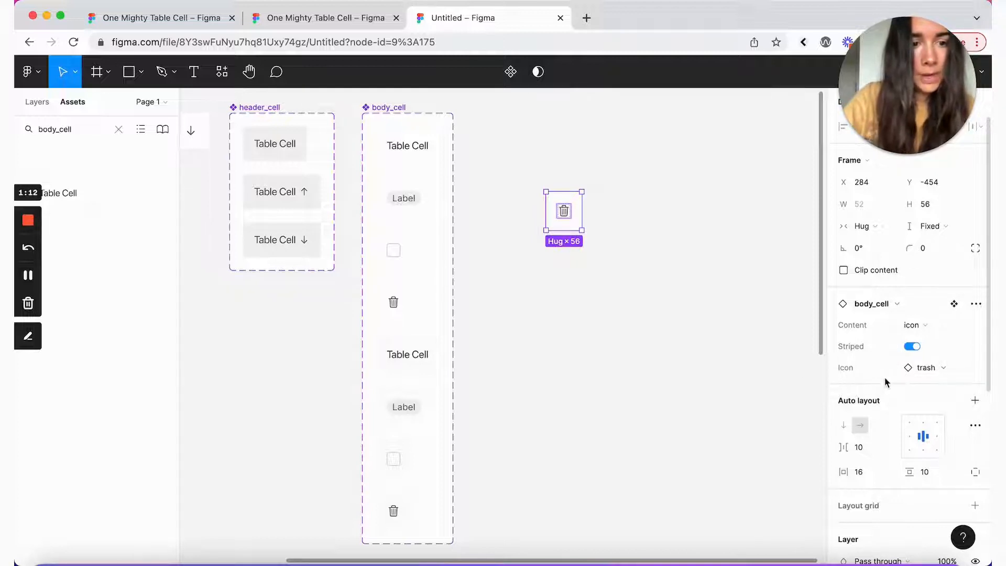
left_click(938, 369)
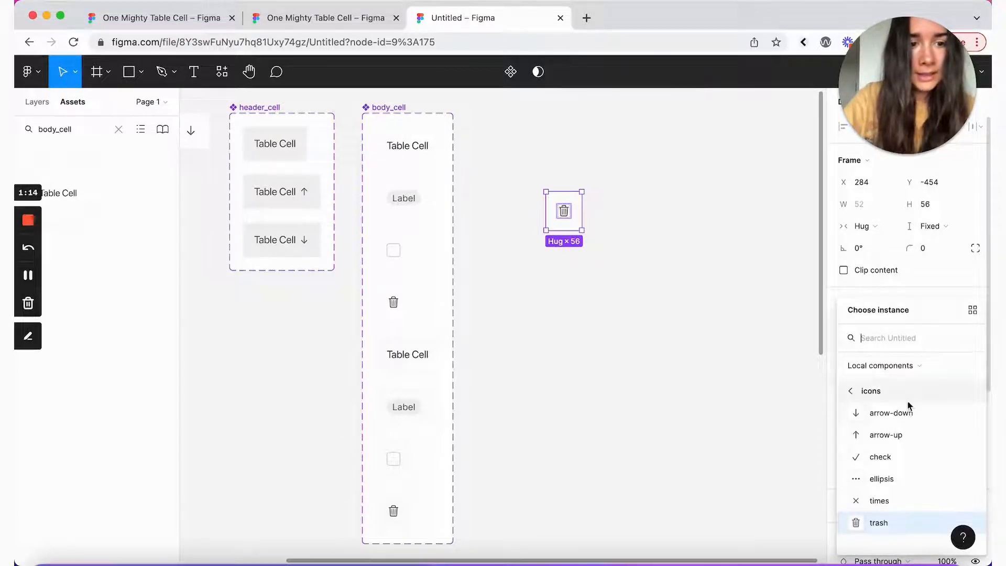
left_click_drag(913, 310, 835, 197)
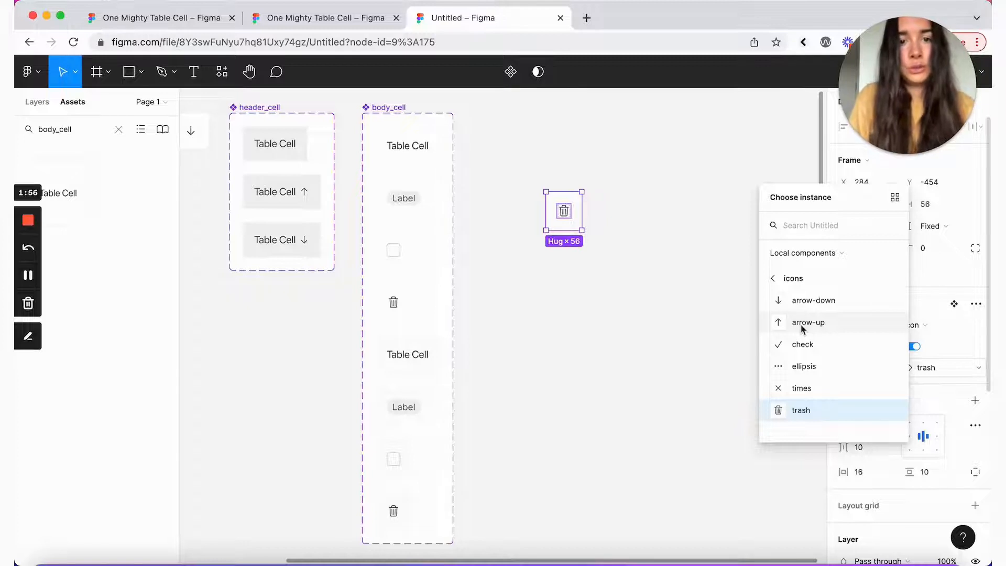
left_click(623, 272)
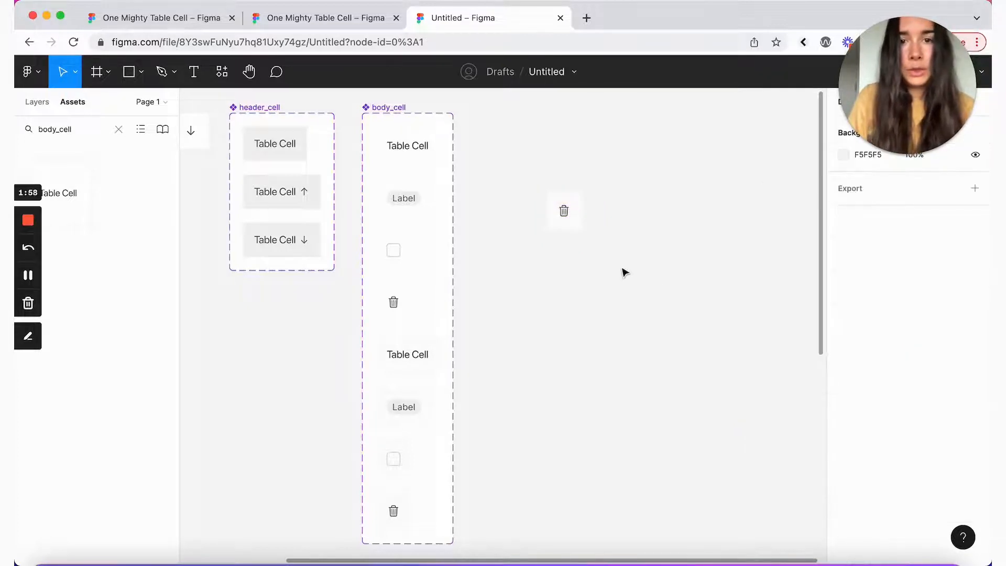
Step: Give body_cell's Icon property the preferred values ellipsis, trash and times
left_click(400, 115)
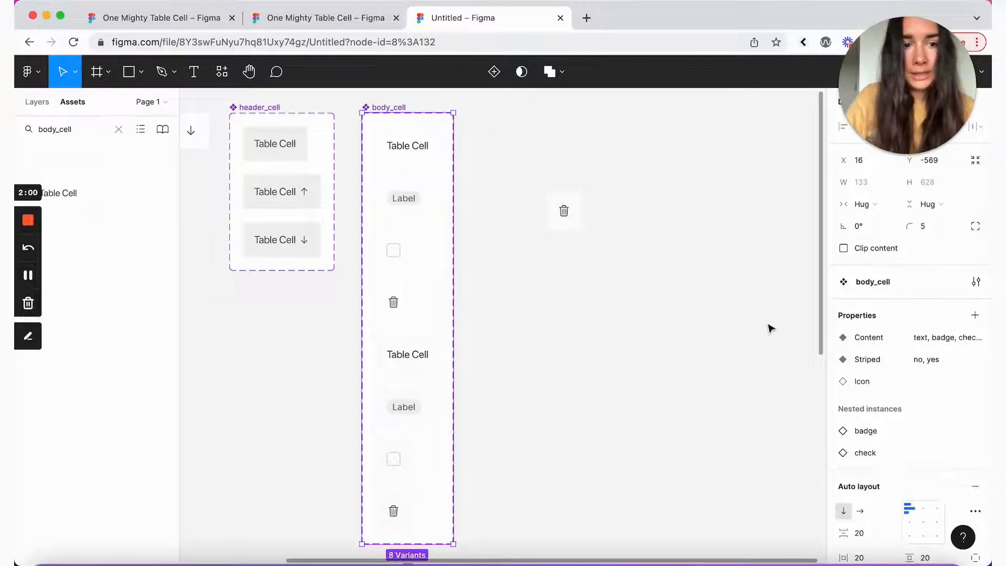
mouse_move(919, 384)
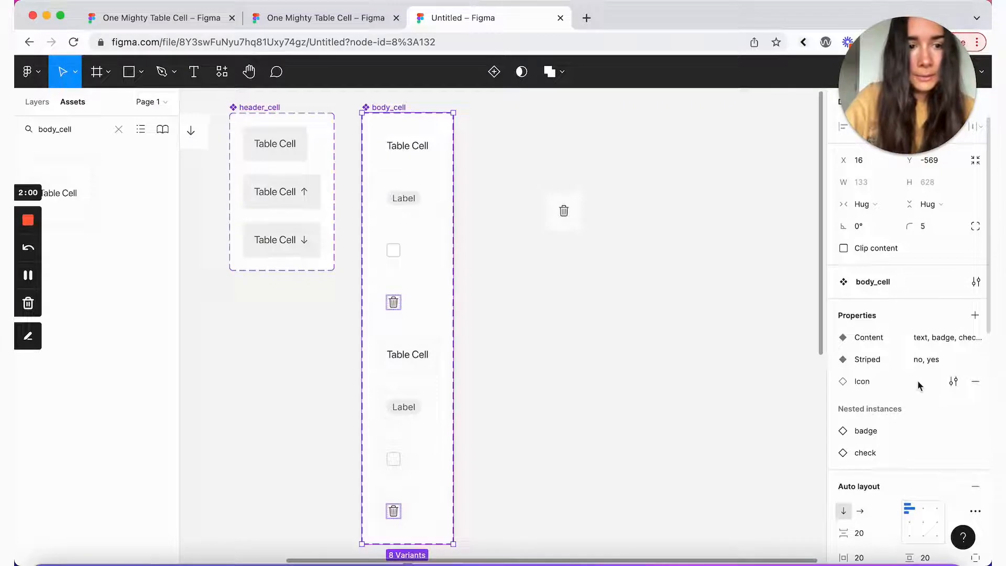
left_click(954, 382)
left_click_drag(709, 393, 671, 198)
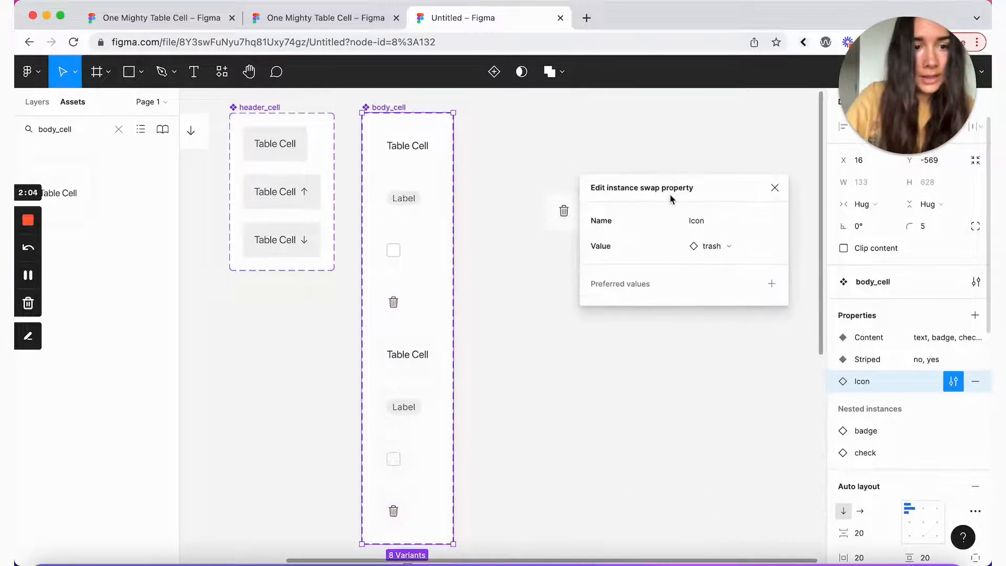
left_click(772, 285)
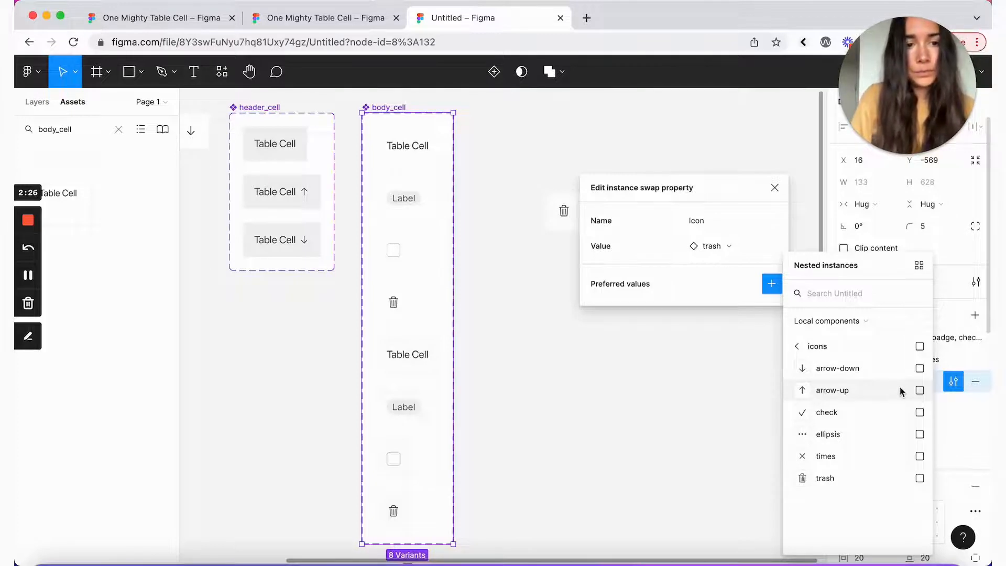
left_click(920, 435)
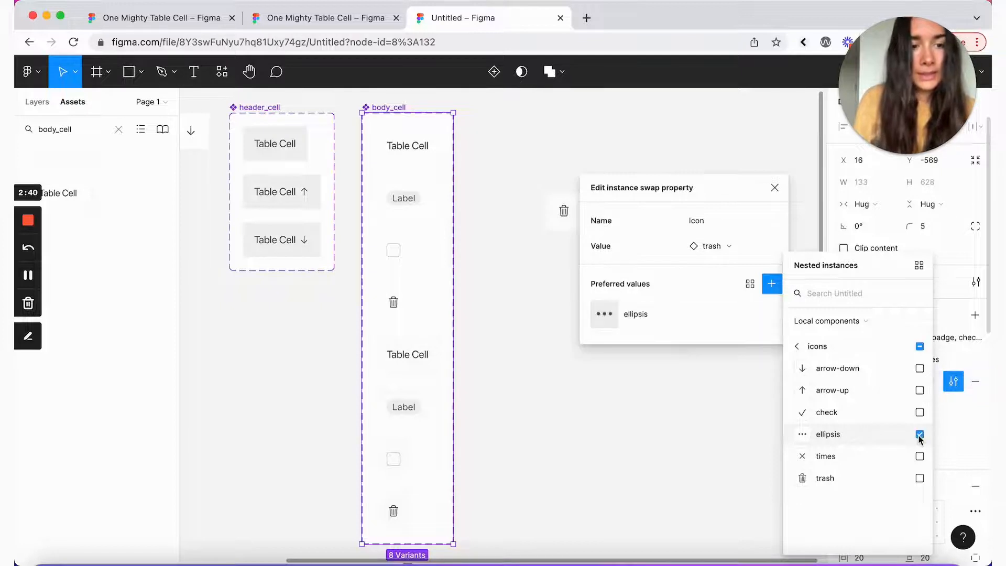
left_click(920, 479)
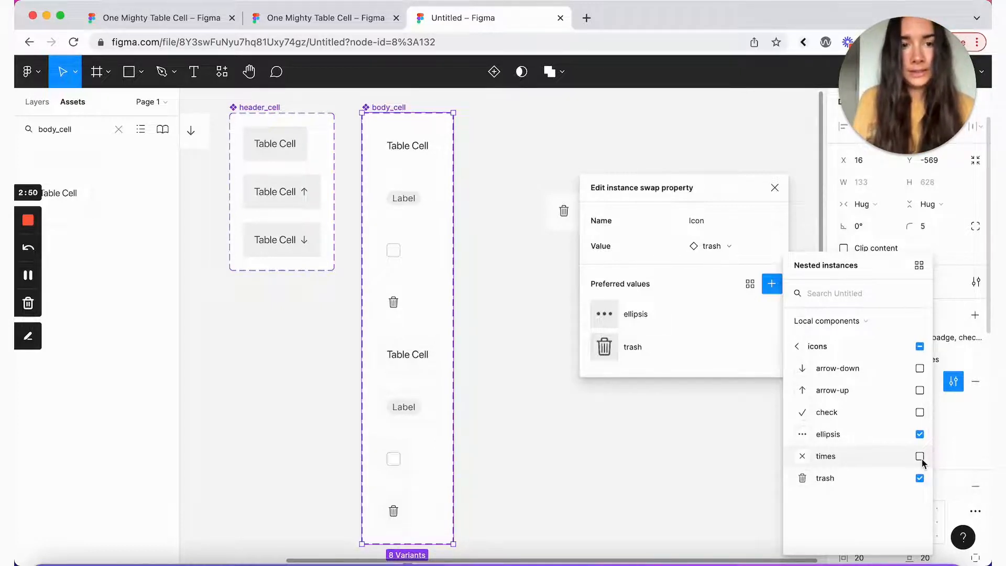
left_click(921, 457)
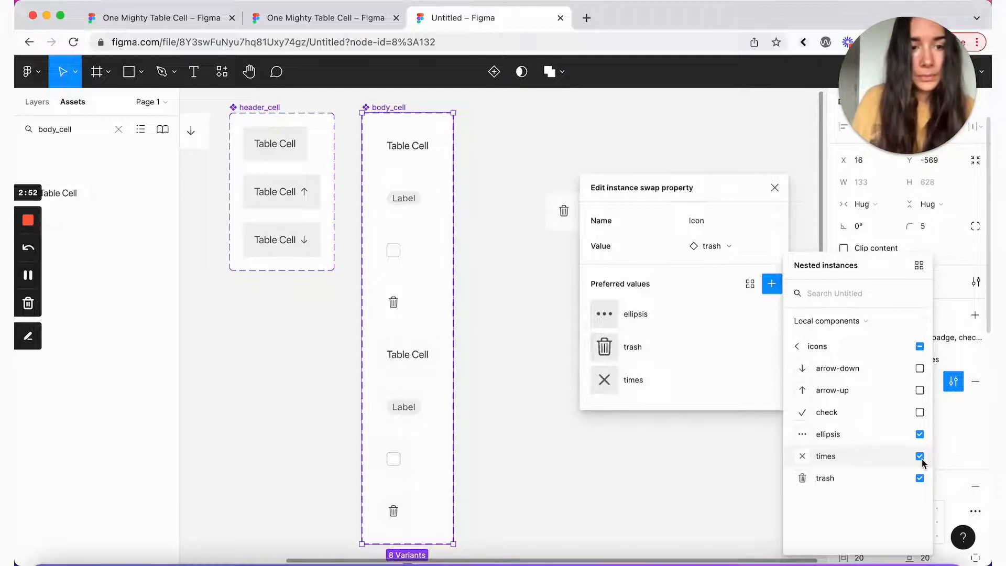
left_click(776, 265)
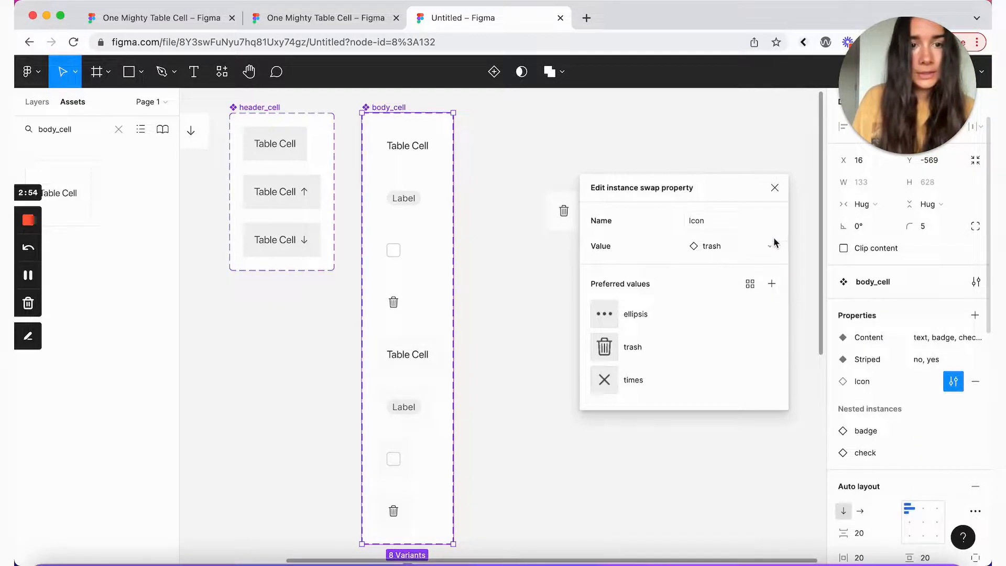
left_click(775, 189)
left_click(574, 217)
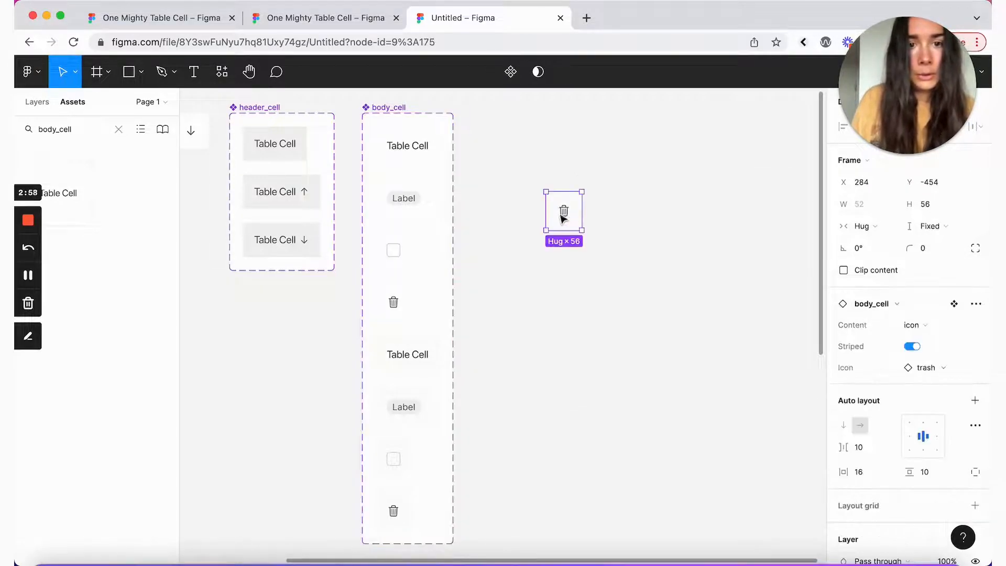
left_click(946, 369)
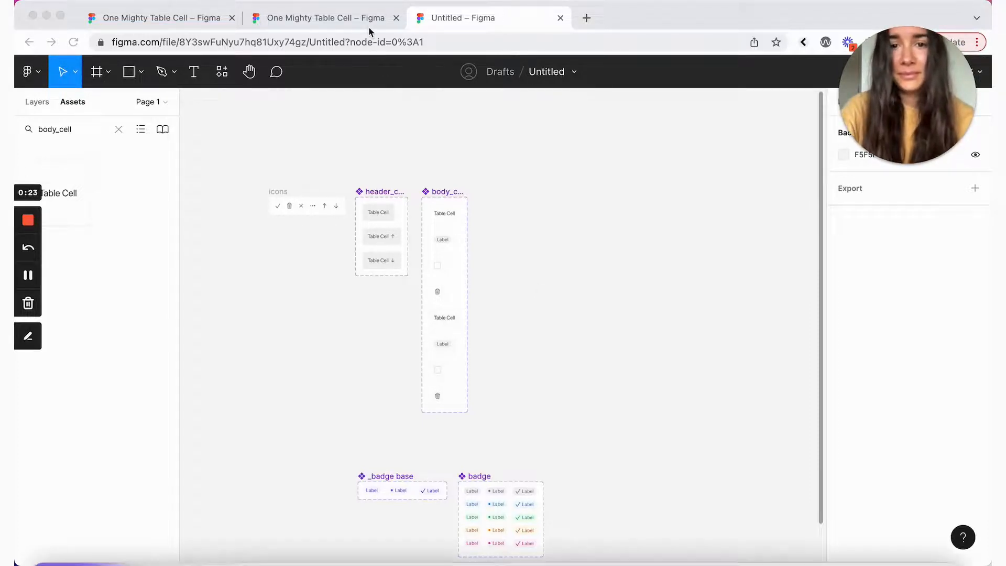
Step: Copy the Example 2 - User table frame from the One Mighty Table Cell file
left_click(354, 20)
left_click(233, 159)
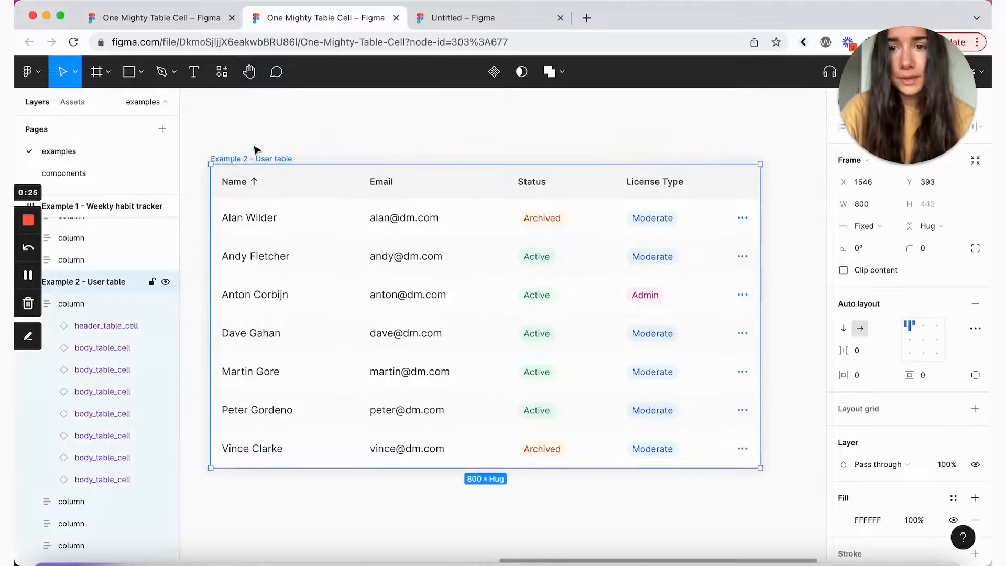
key("super+c")
Step: Paste the user table into the Untitled file and zoom in on it
left_click(445, 21)
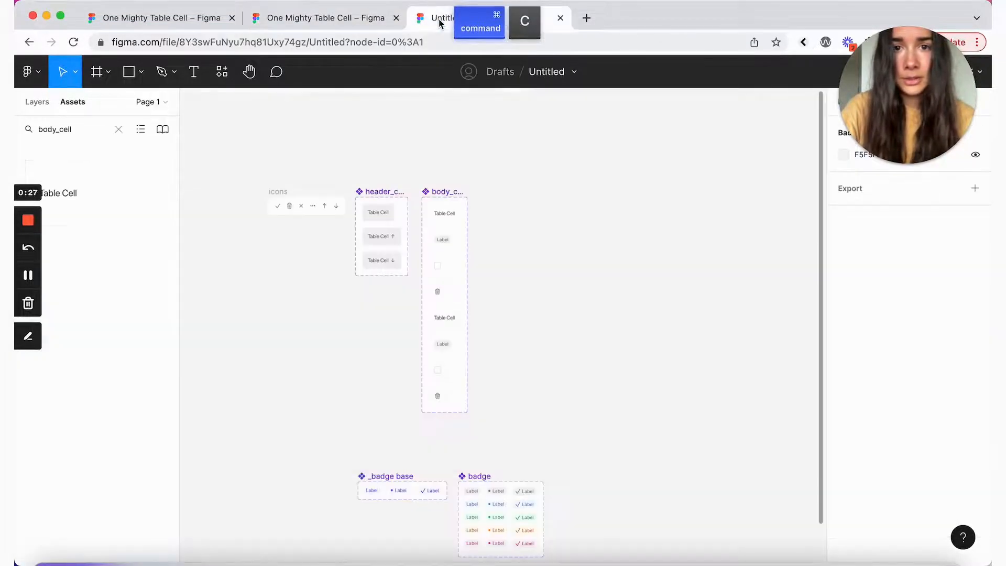
scroll(666, 240, "up", 4)
scroll(665, 240, "right", 4)
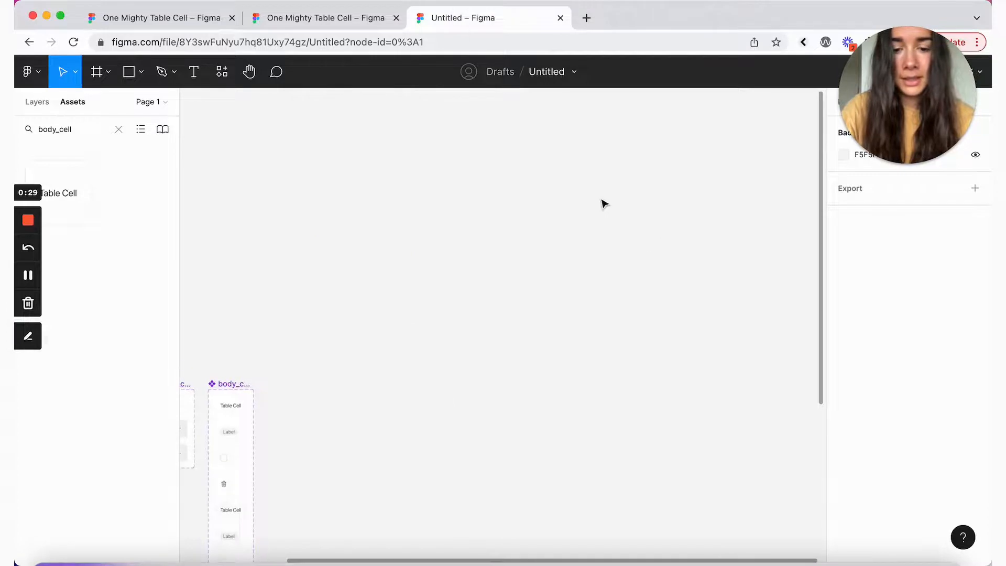
key("super+v")
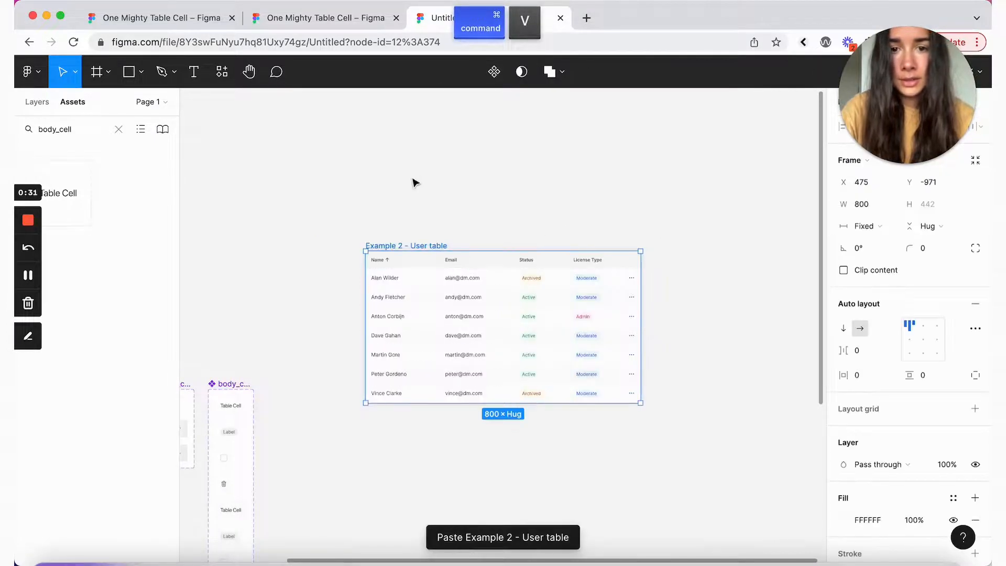
left_click(413, 179)
scroll(413, 180, "left", 2)
key("super+equal")
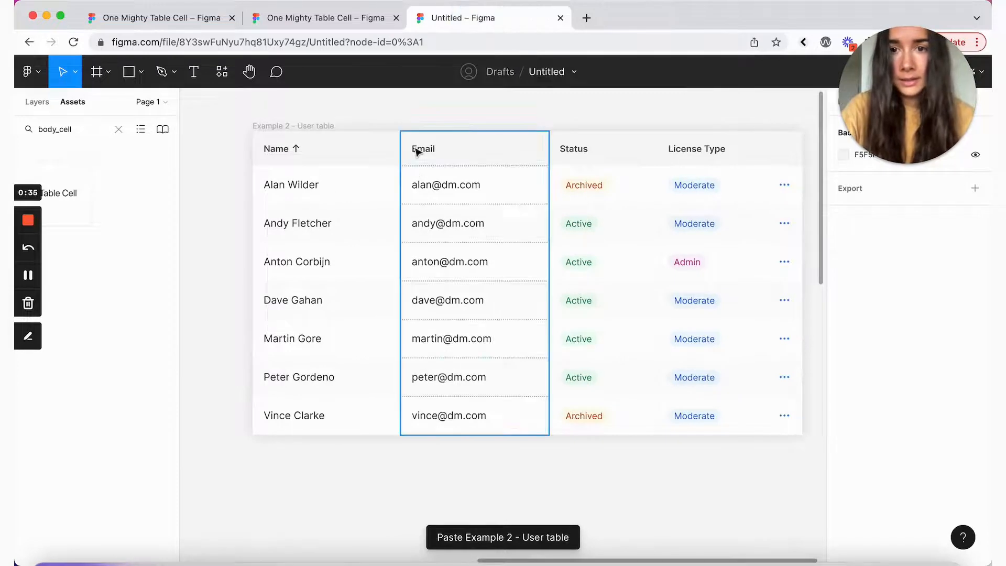
scroll(417, 151, "down", 3)
scroll(417, 151, "right", 1)
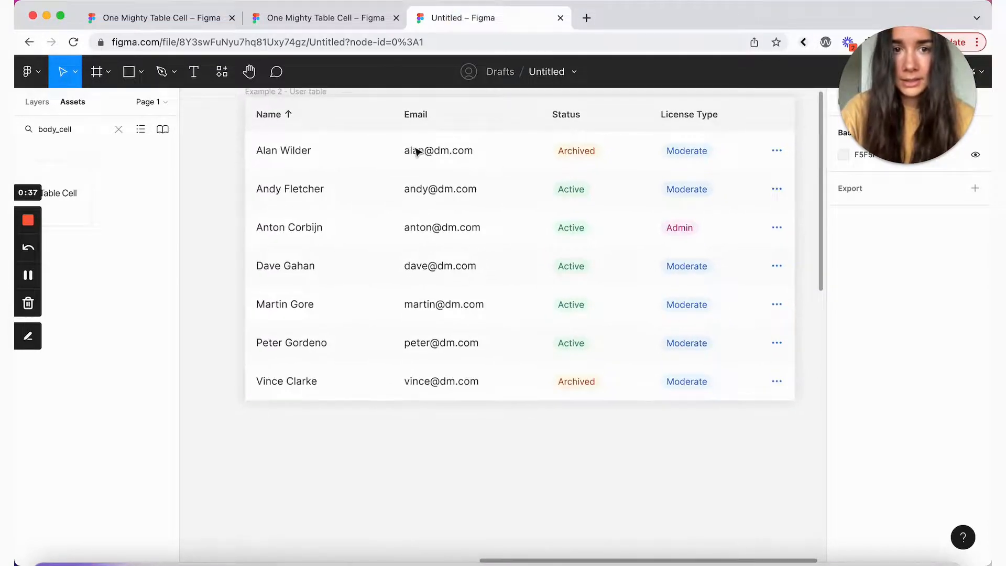
scroll(417, 153, "down", 5)
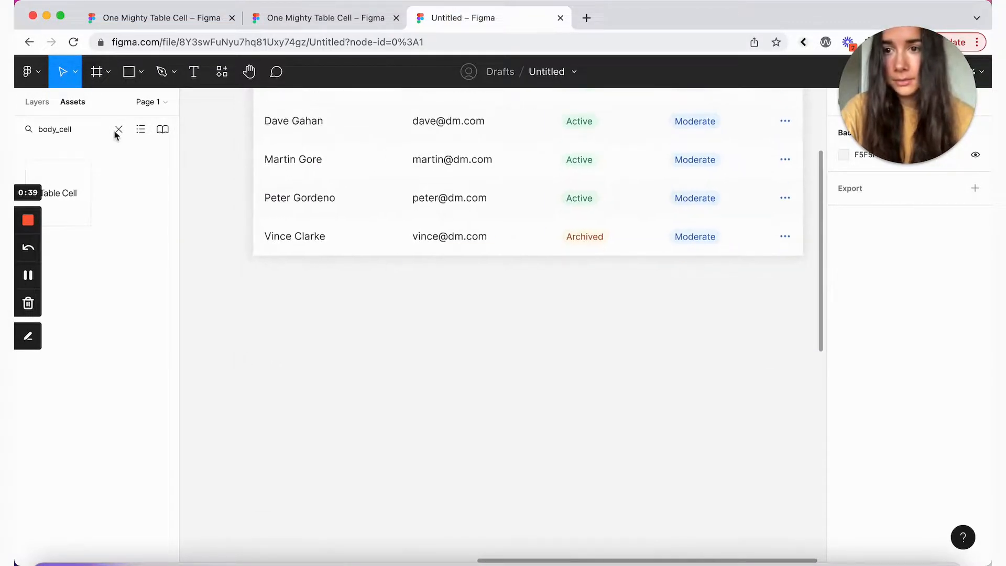
Step: Place a header_cell instance from Assets below the pasted user table
double_click(55, 129)
left_click_drag(58, 192, 307, 320)
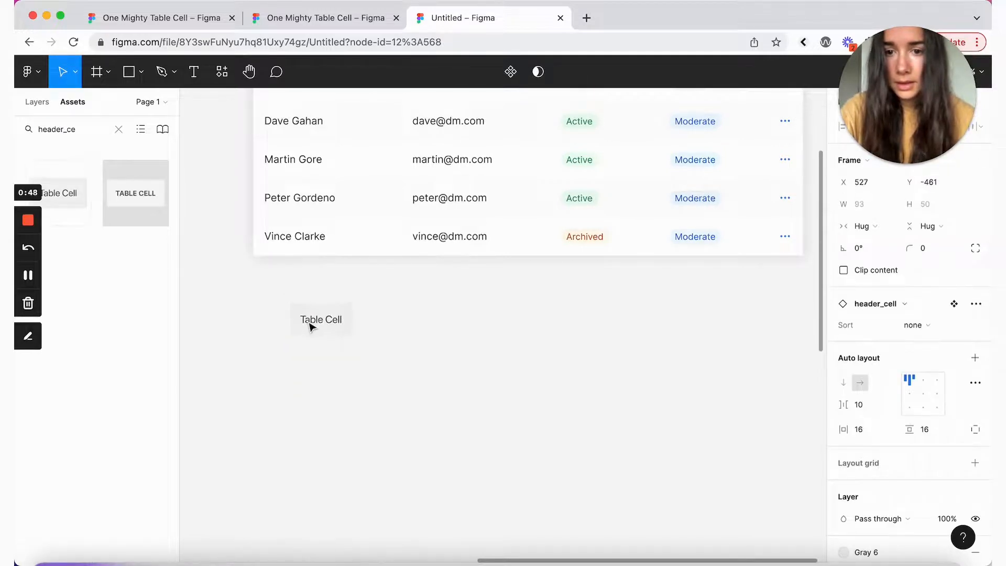
scroll(308, 319, "up", 5)
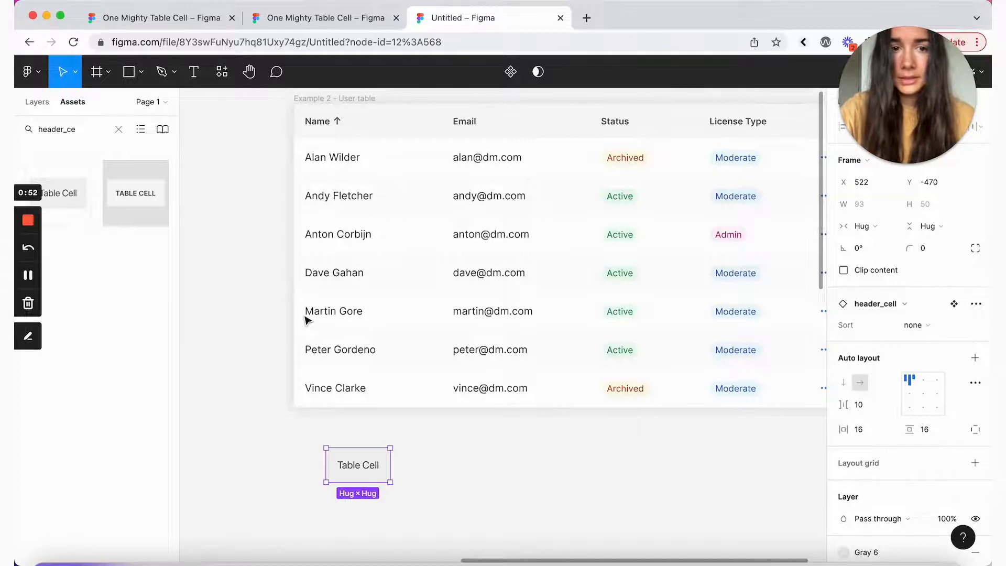
scroll(246, 252, "down", 1)
scroll(246, 252, "right", 1)
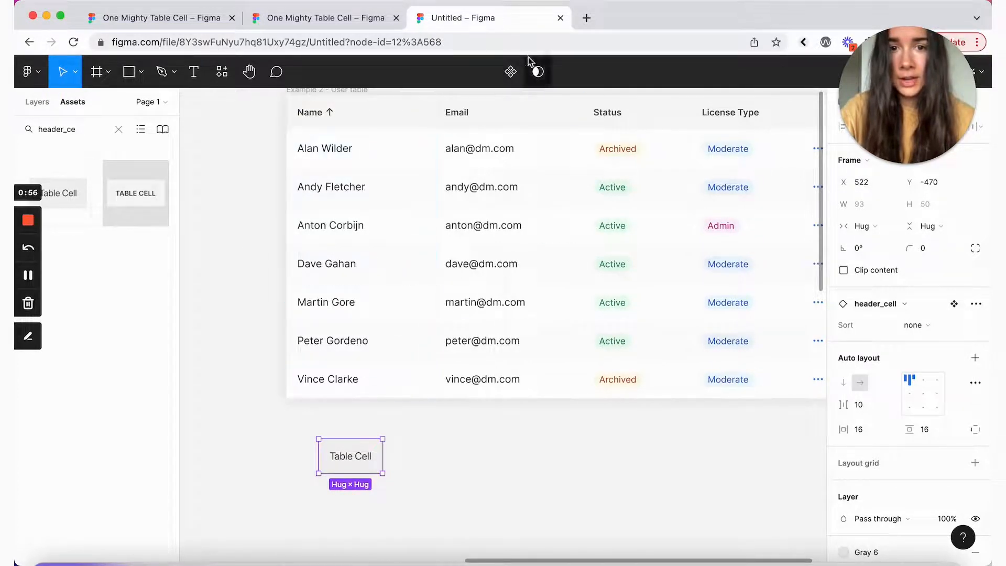
scroll(483, 420, "down", 3)
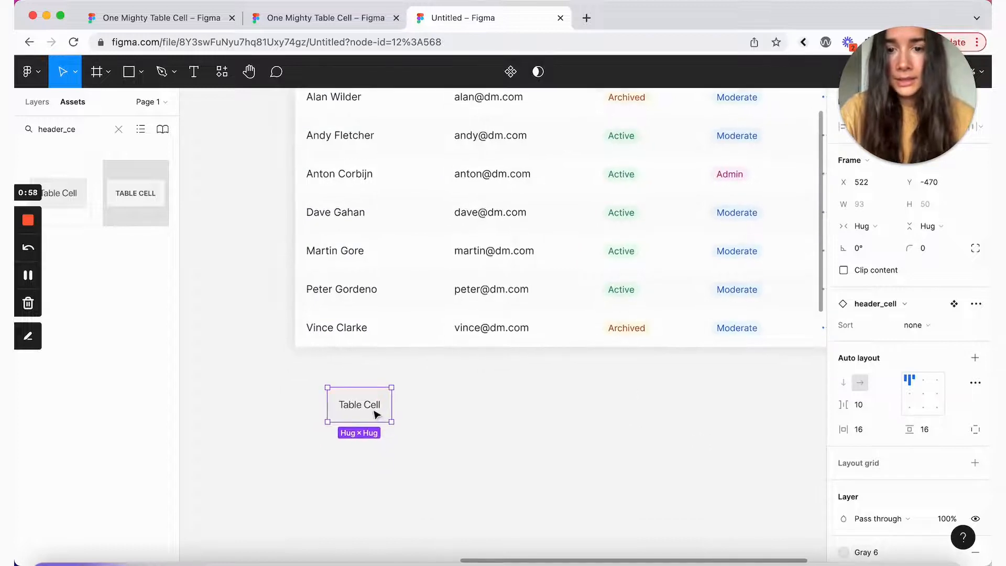
Step: Set the header cell's Sort to down and change its text to Name
left_click(916, 325)
left_click(939, 355)
scroll(346, 419, "up", 2)
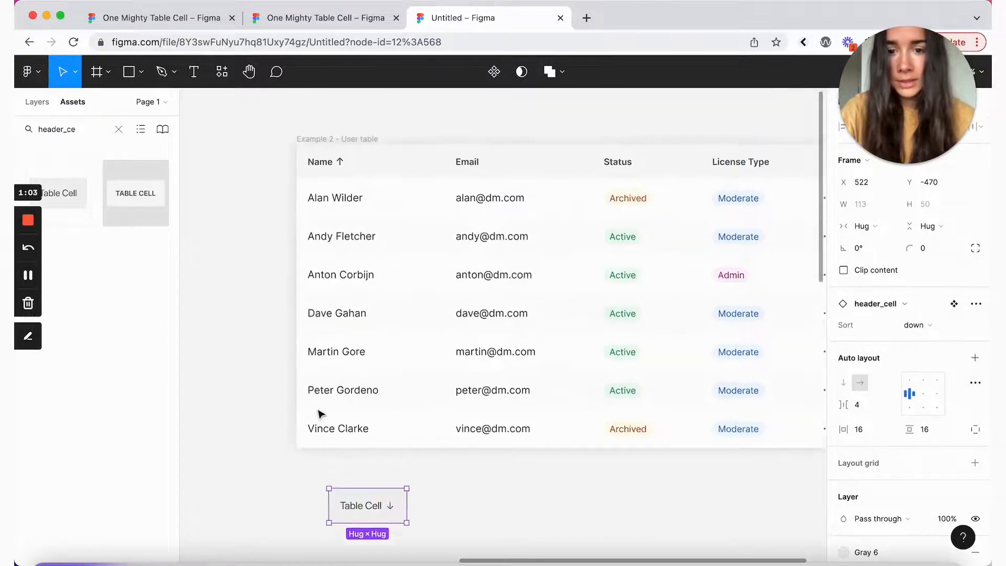
double_click(369, 421)
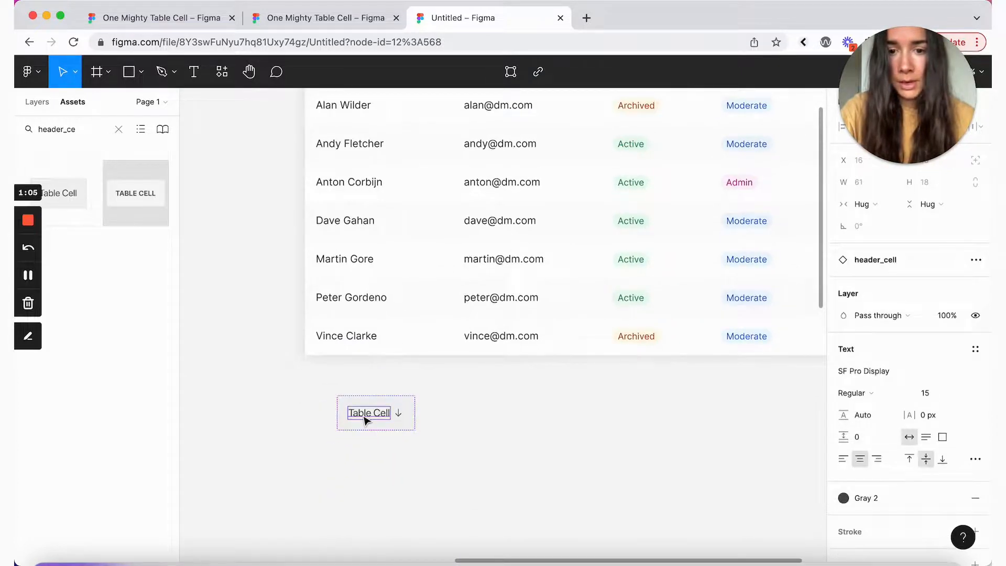
key("Return")
type("Name")
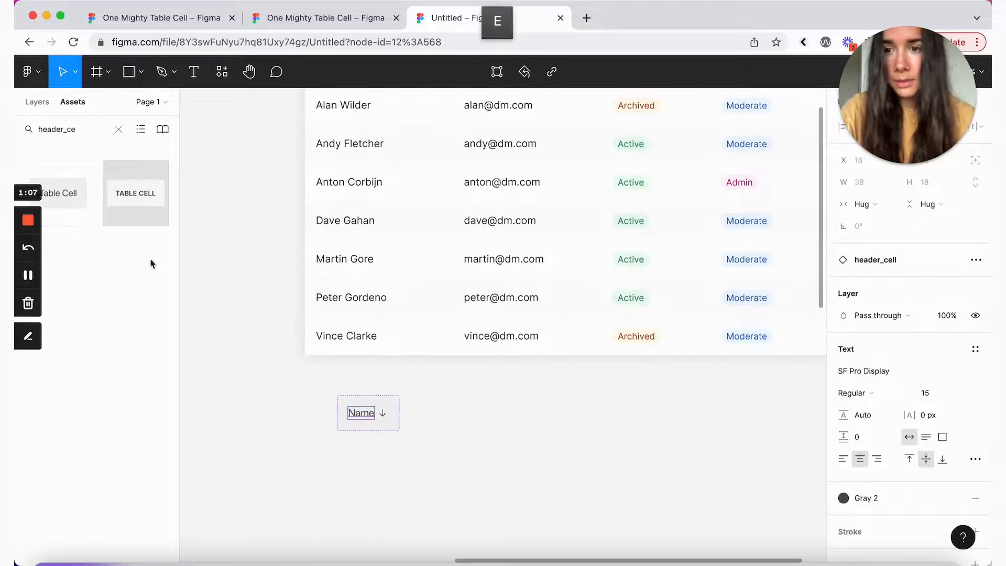
Step: Search Assets for body_cell and drop an instance below the Name header
double_click(73, 128)
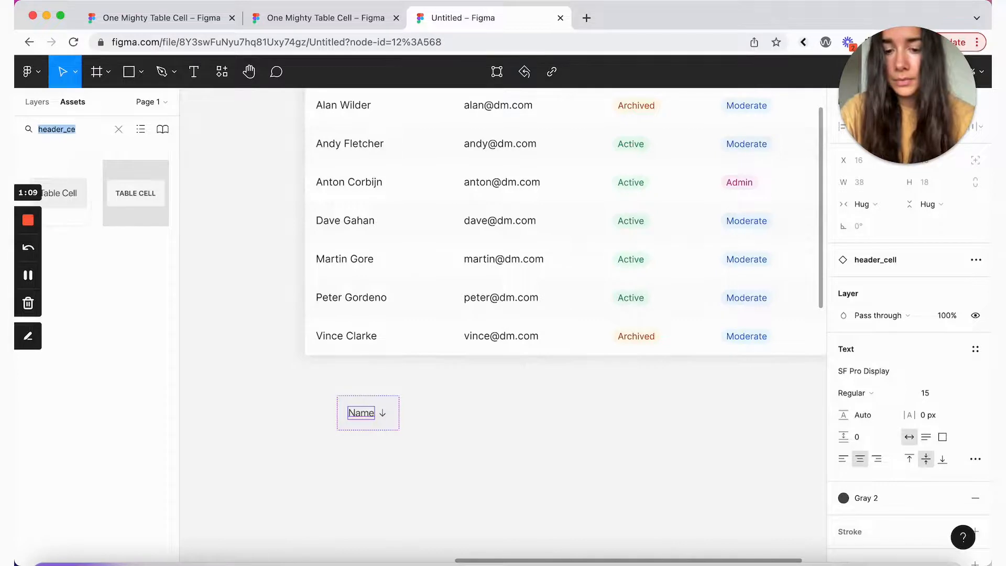
type("body_cell")
left_click_drag(58, 193, 380, 455)
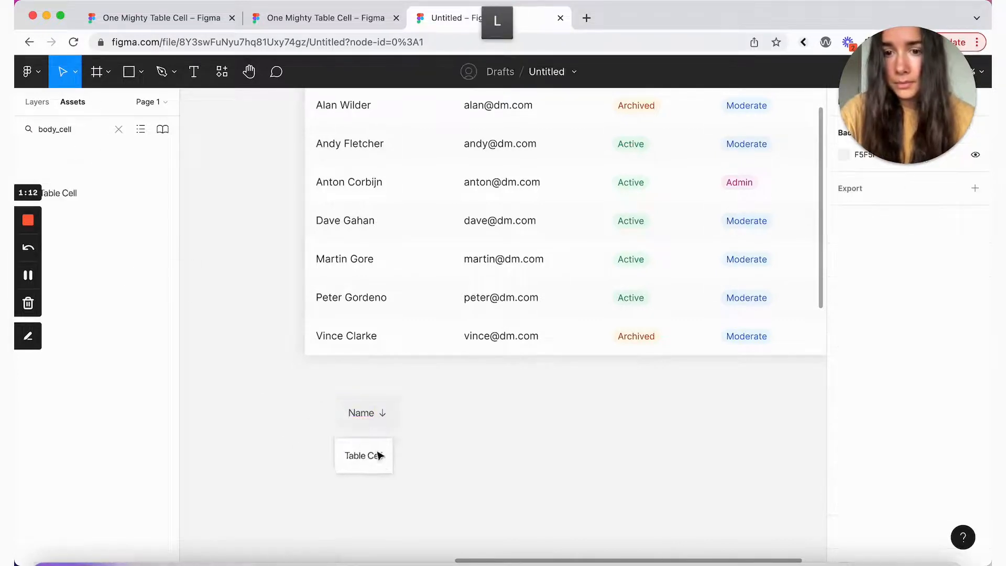
scroll(380, 457, "down", 1)
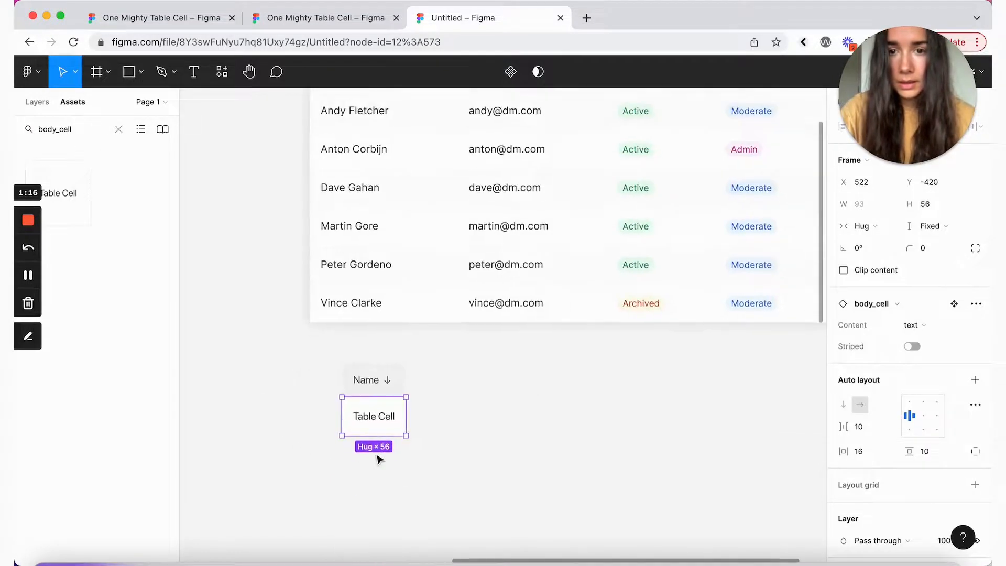
Step: Enter the first user's name, duplicate the cell, and stack header and cells in auto layout Frame 1
key("Return")
key("Return")
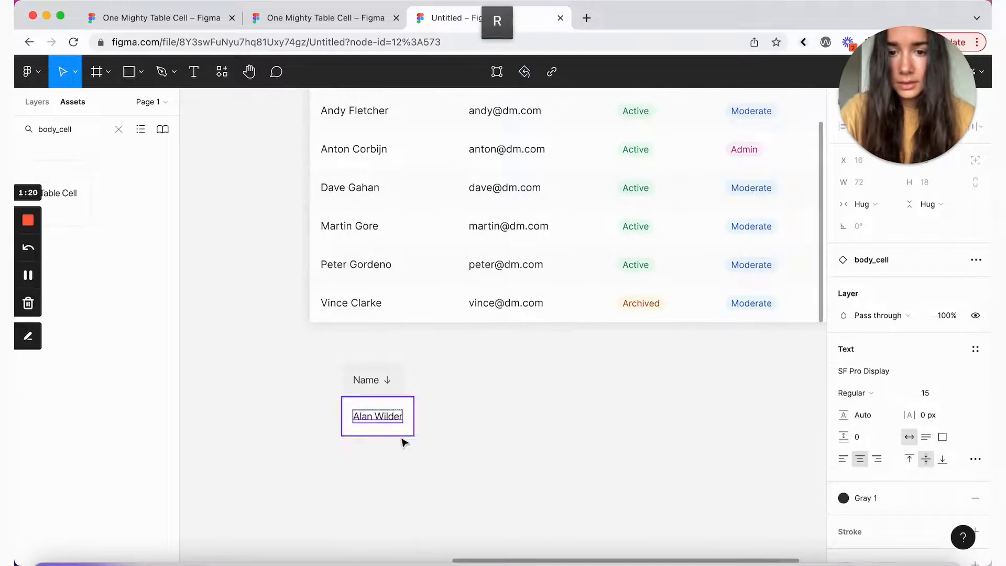
left_click(399, 428)
key("super+c")
key("super+v")
left_click_drag(394, 416, 394, 454)
left_click(390, 408, "shift")
left_click(386, 386, "shift")
key("shift+a")
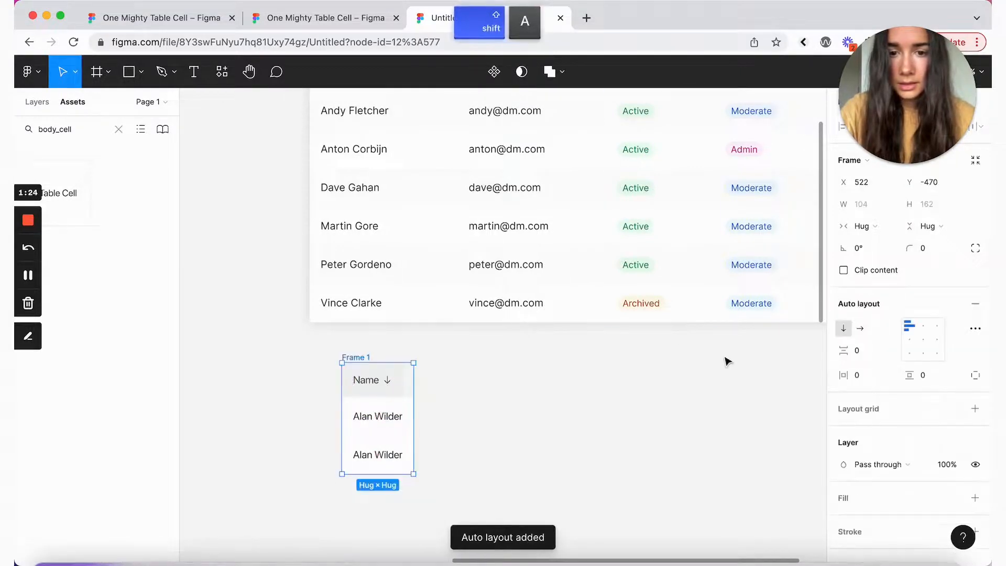
Step: Add a third cell and fill the second and third cells with the next users' names
left_click(391, 387)
left_click(377, 420, "shift")
left_click(370, 459, "shift")
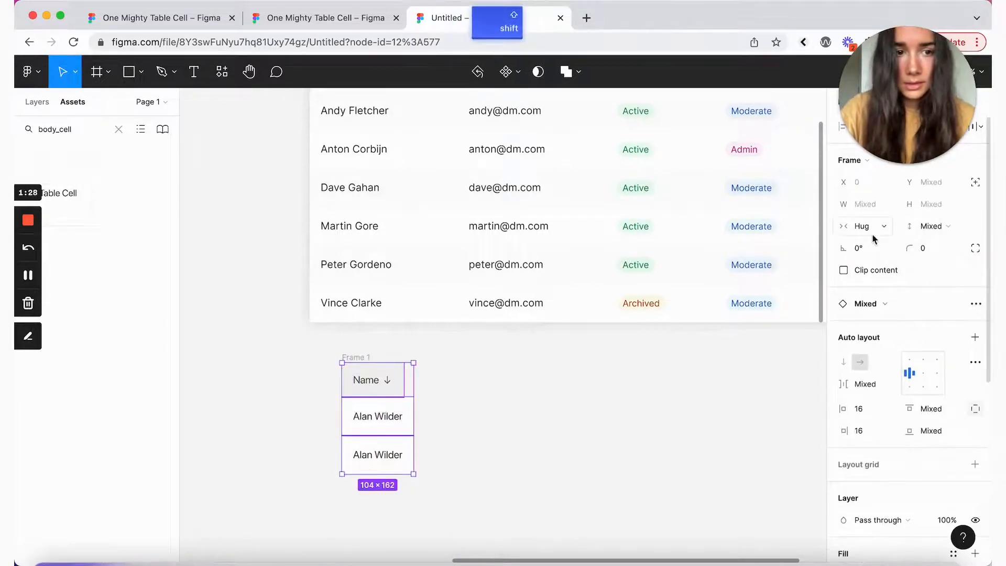
left_click(364, 454)
key("super+v")
scroll(377, 426, "up", 1)
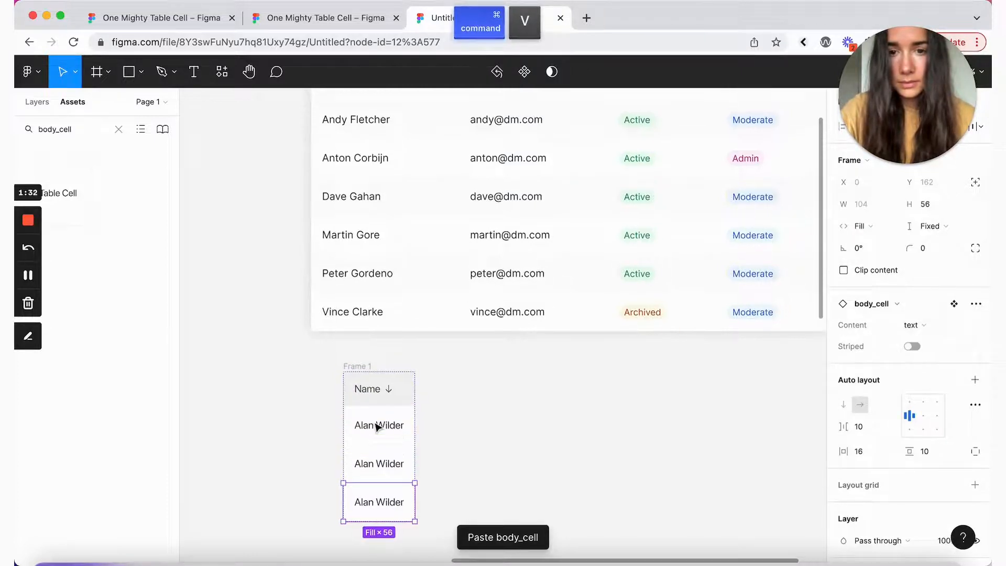
left_click(367, 463)
double_click(367, 463)
type("Andy Fletc")
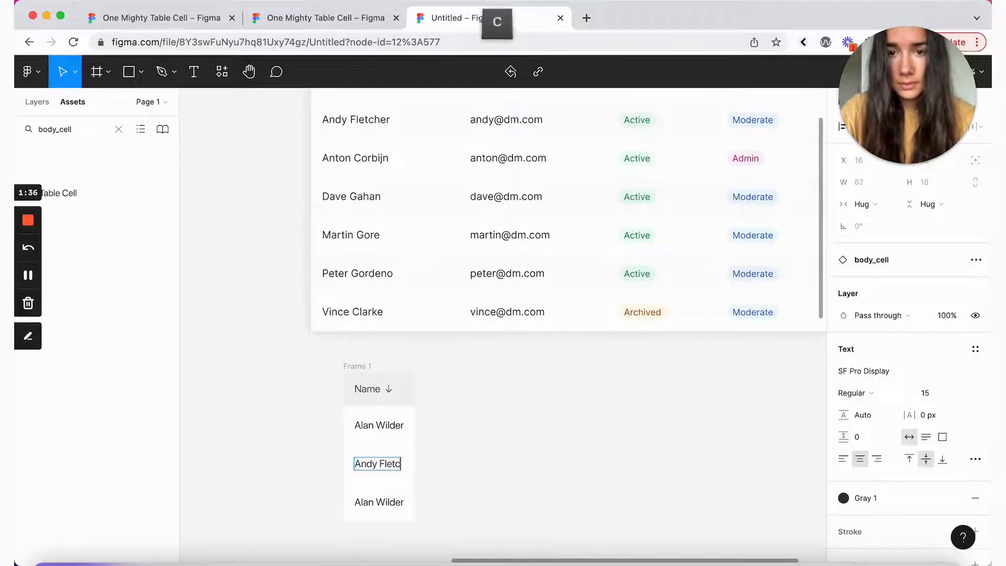
type("her")
double_click(378, 500)
triple_click(376, 501)
type("A")
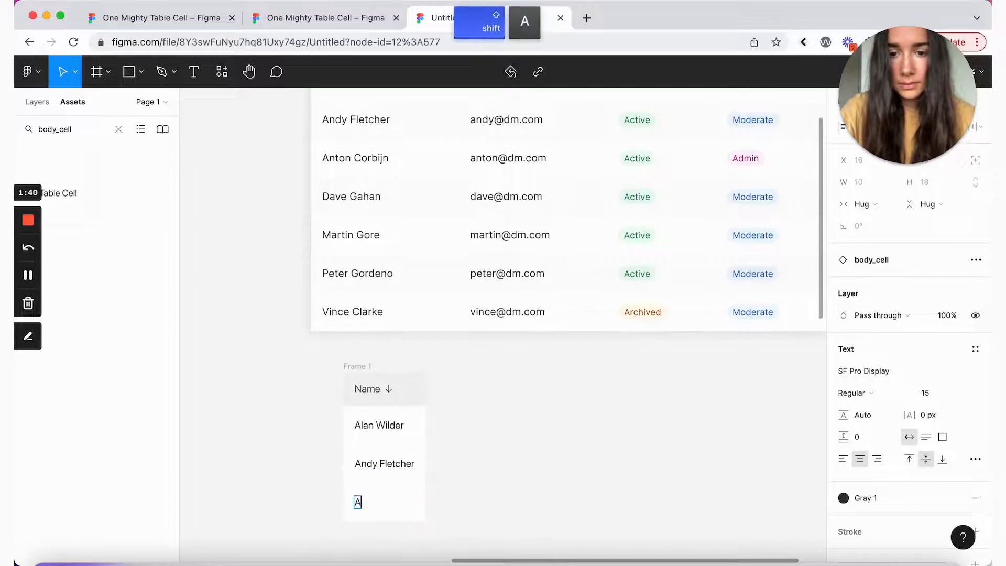
type("nton Corbijn")
left_click(418, 513)
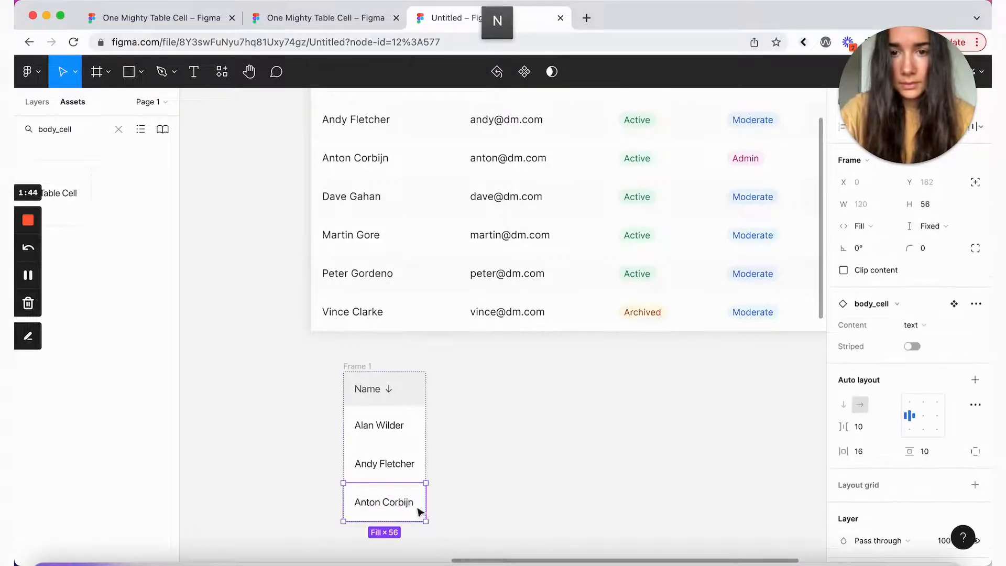
Step: Add a fourth name cell with the next user's name and duplicate it twice
key("super+v")
key("Return")
key("Return")
type("Dave Gahan")
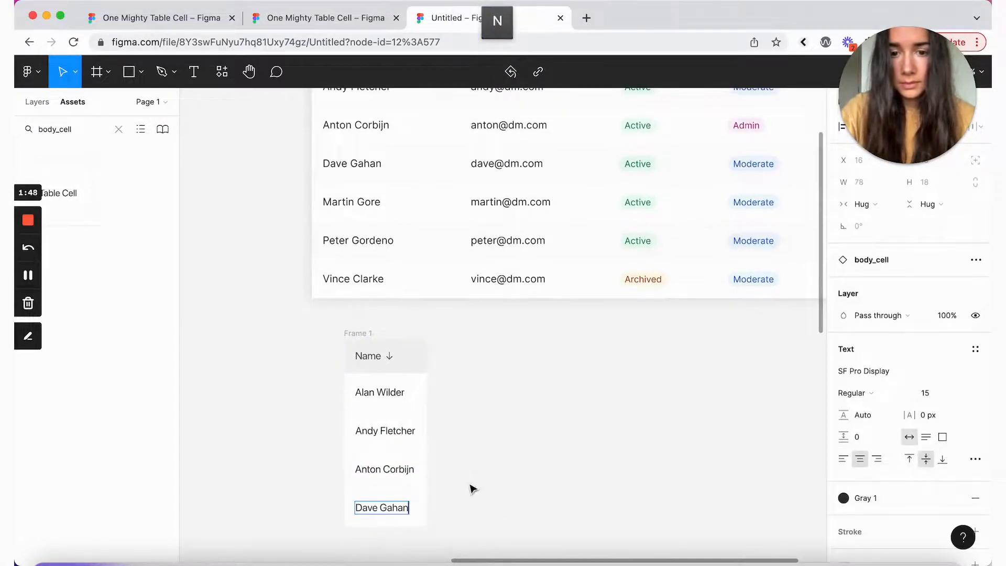
left_click(423, 497)
key("super+c")
key("super+v")
key("super+v")
Step: Fill the remaining cells so the column lists all seven users' names
scroll(425, 498, "down", 2)
left_click(390, 479)
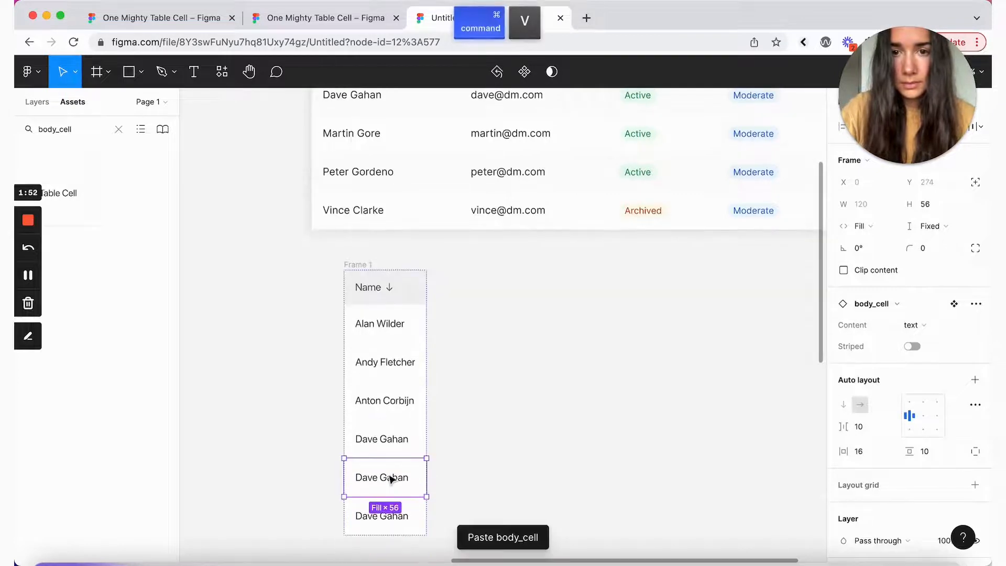
key("Return")
key("Return")
type("Martin Gore")
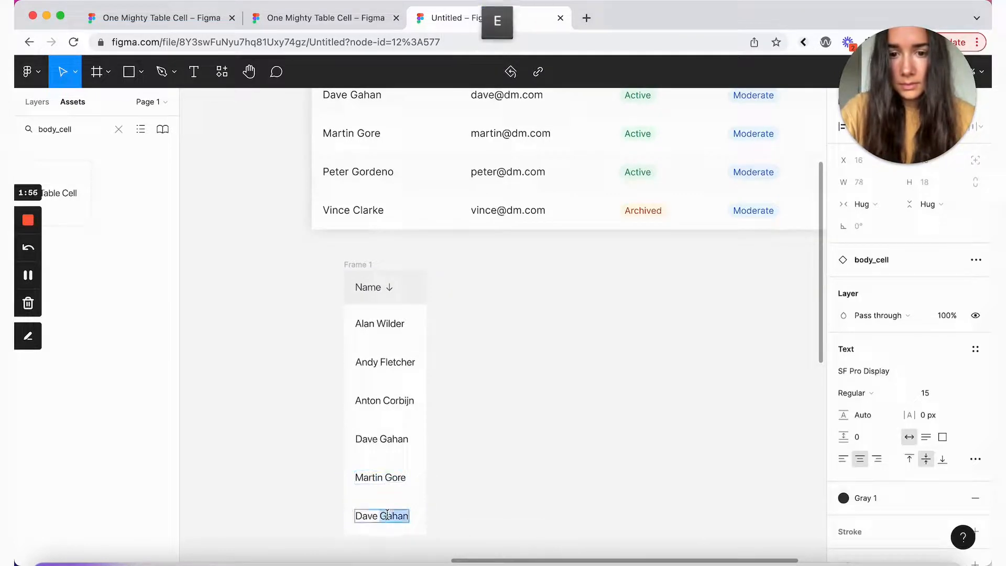
type("Peter Gordeno")
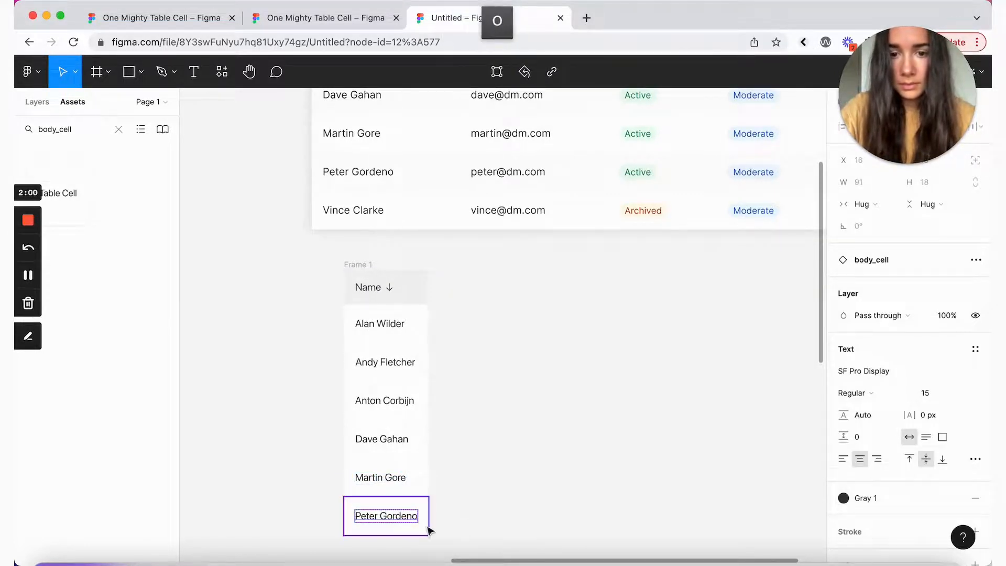
key("Escape")
key("super+v")
scroll(429, 524, "down", 2)
key("Return")
key("Return")
type("Vince Cla")
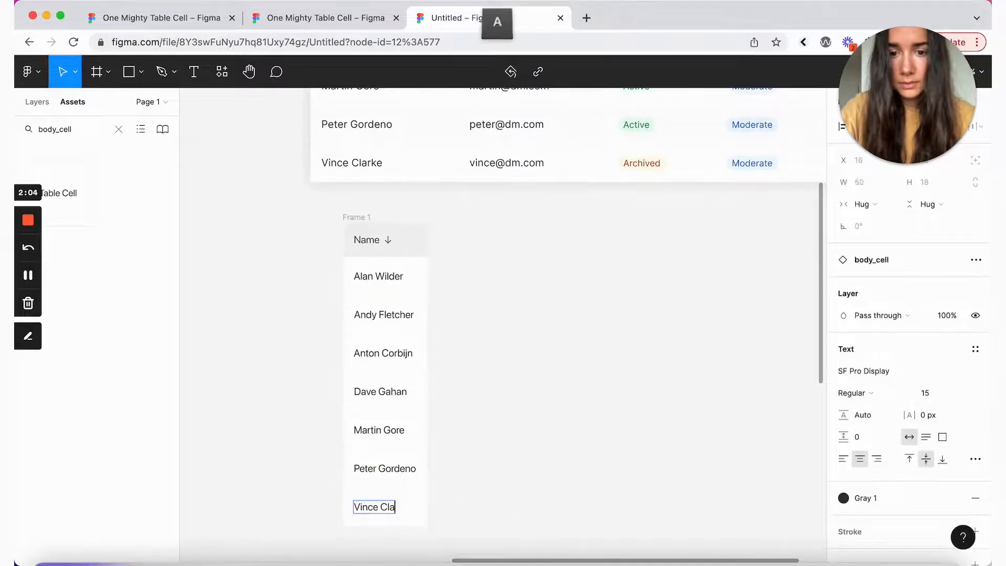
type("rke")
key("Escape")
Step: Turn on Striped for the alternate name cells, from the second row through the sixth
scroll(414, 367, "up", 1)
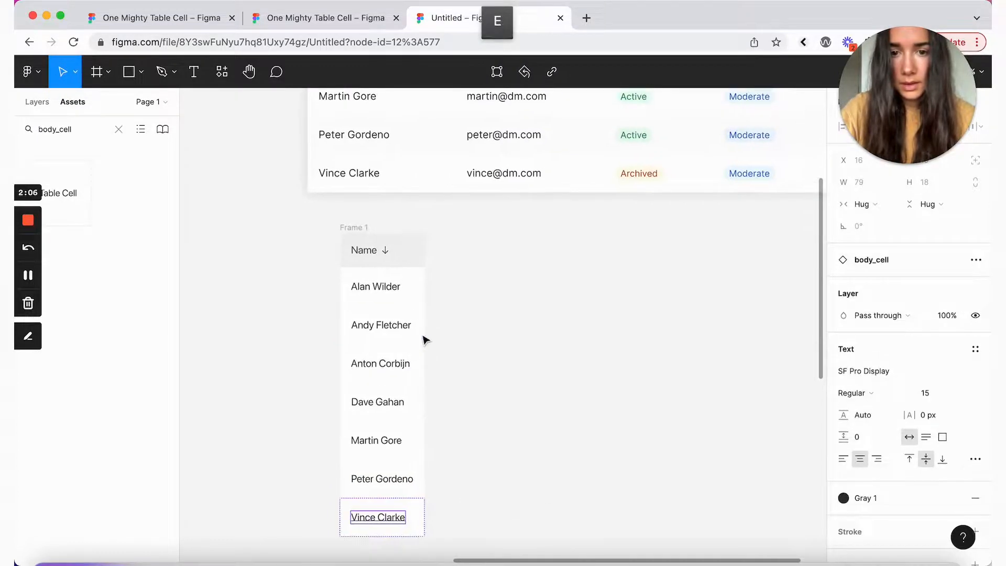
left_click(411, 323)
left_click(400, 396, "shift")
left_click(400, 490, "shift")
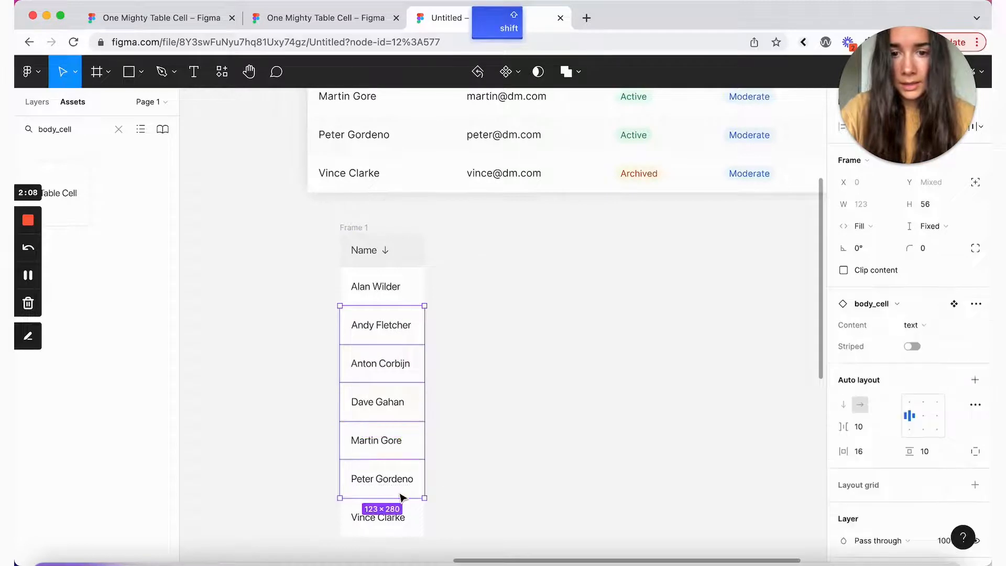
left_click(913, 347)
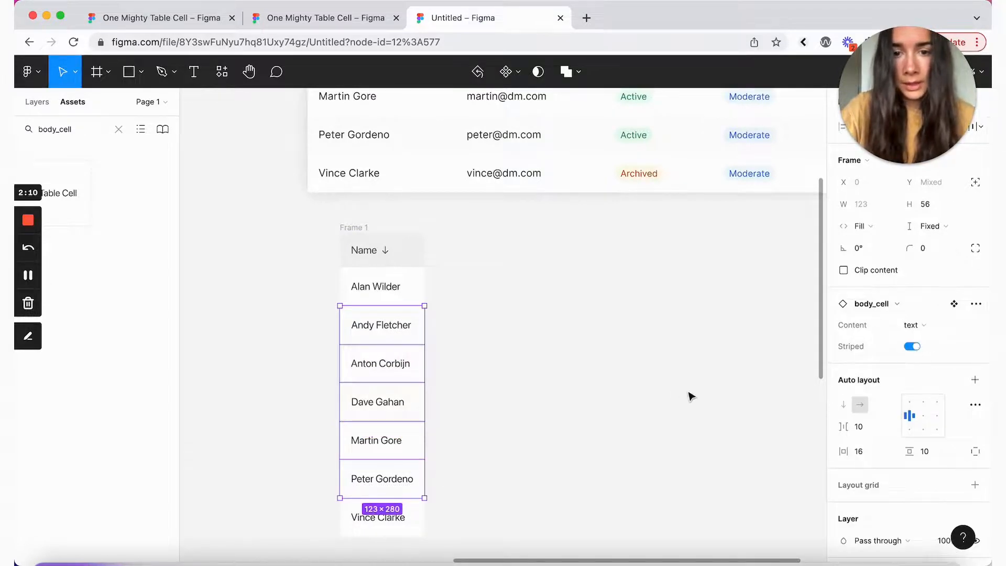
left_click(623, 377)
left_click(355, 227)
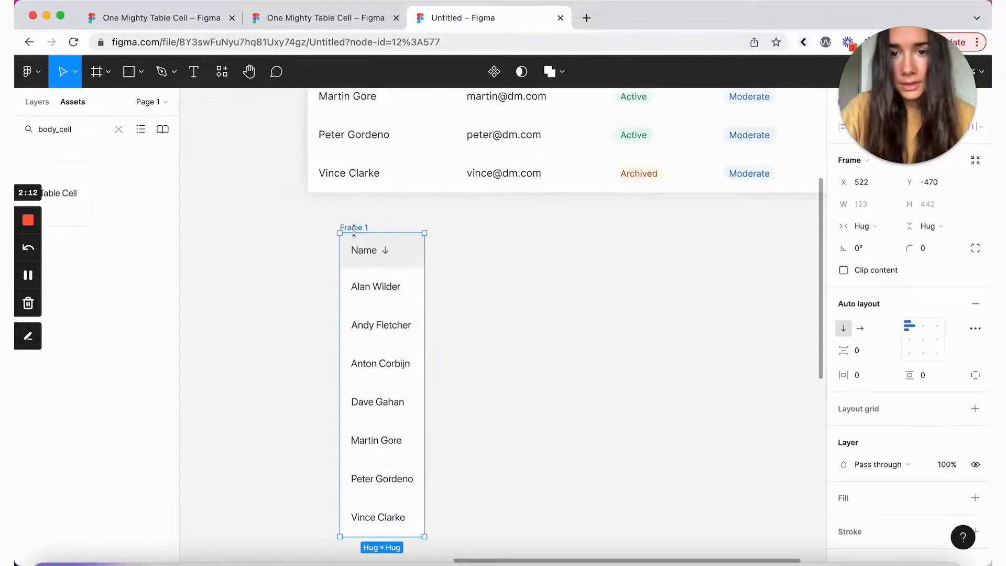
Step: Duplicate Frame 1 and wrap both columns in horizontal auto layout Frame 3 with 0 gap
key("super+c")
key("super+v")
left_click(360, 227, "shift")
key("shift+a")
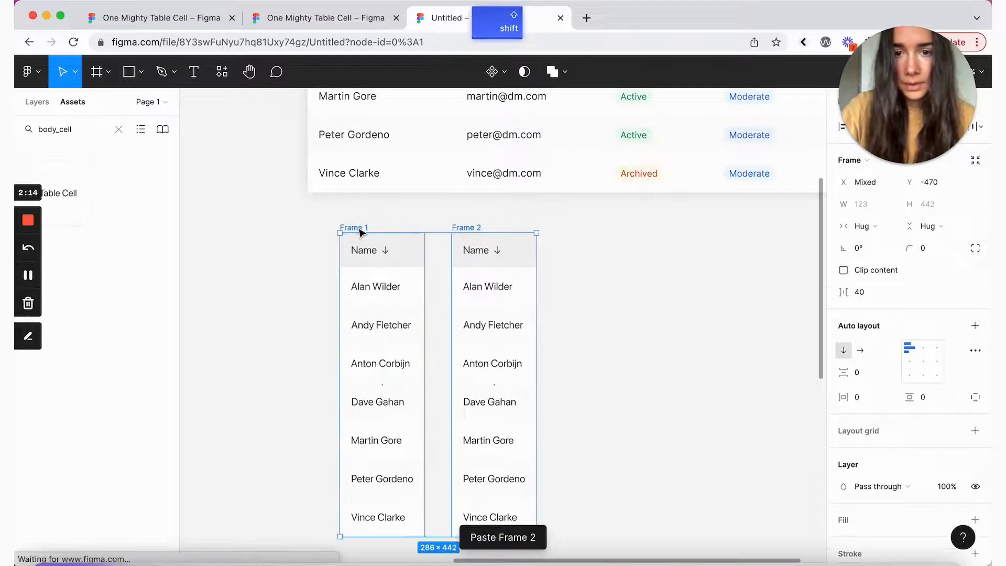
left_click(861, 351)
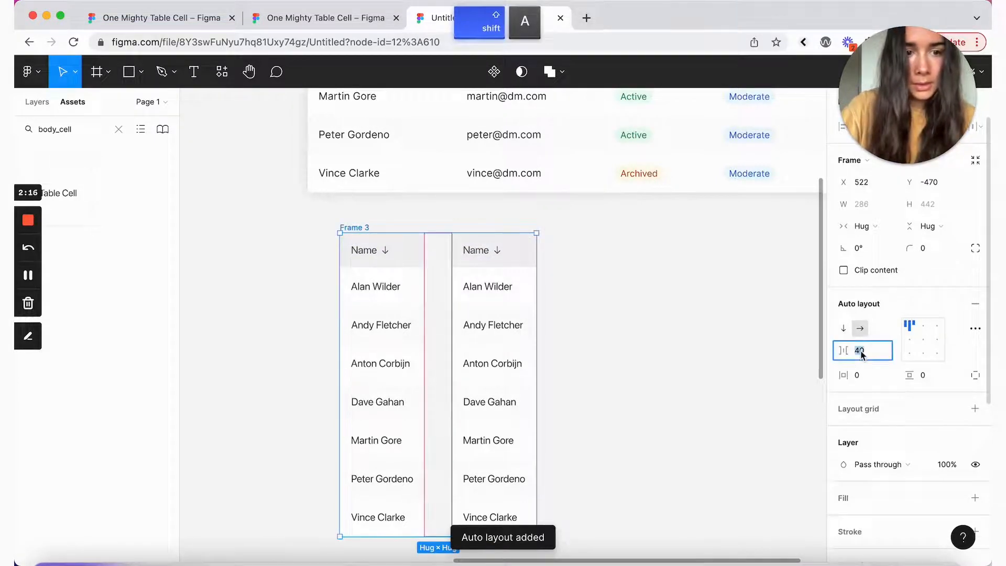
type("0")
key("Return")
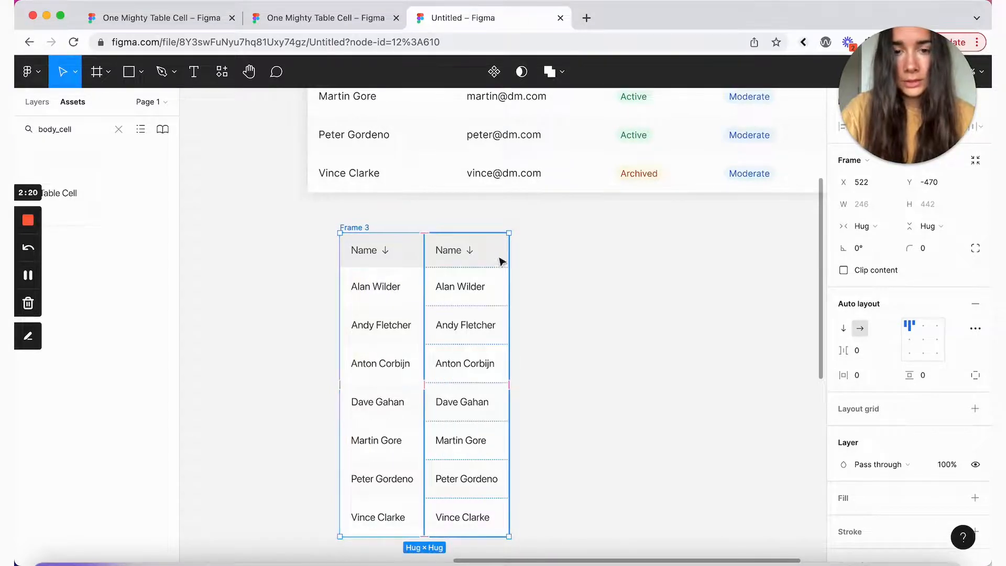
Step: Remove the sort arrow from the second column's header and rename it Email
double_click(451, 258)
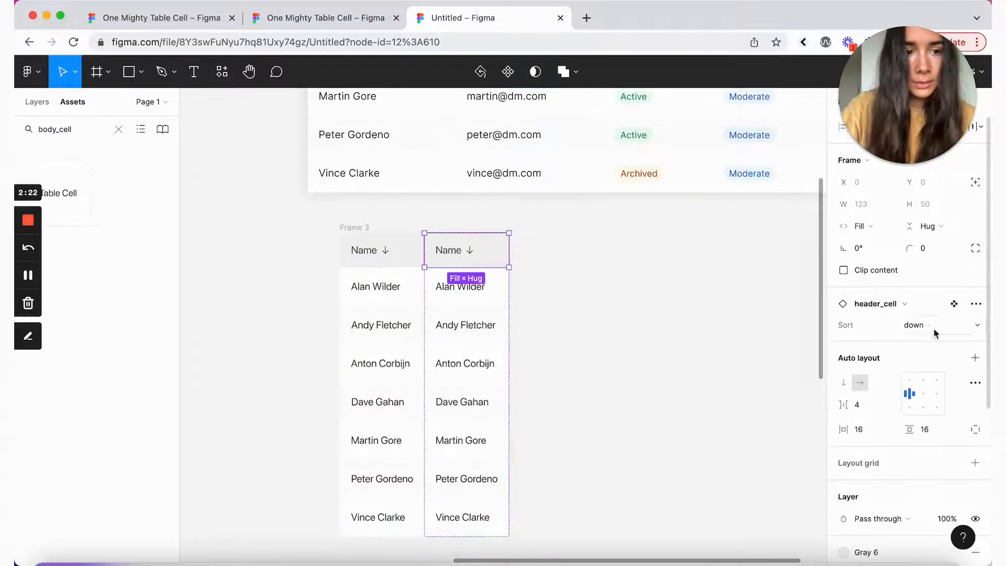
left_click(942, 329)
left_click(930, 292)
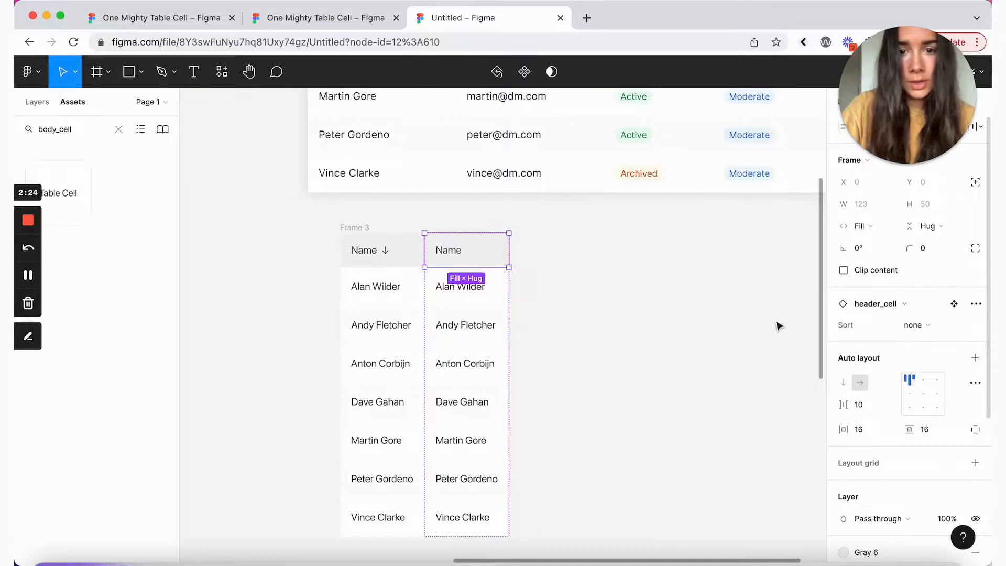
scroll(762, 325, "up", 3)
scroll(763, 325, "up", 3)
scroll(763, 325, "down", 3)
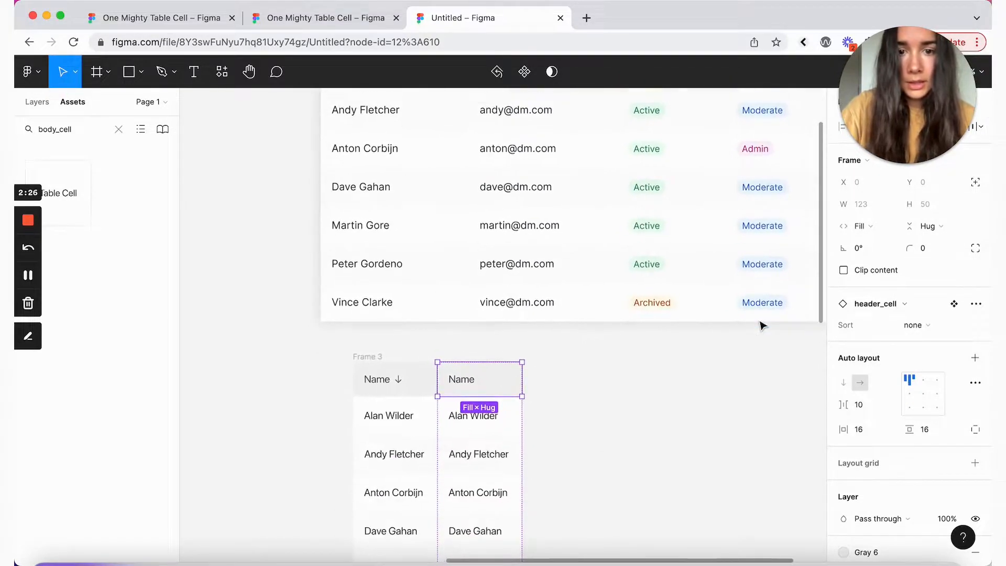
key("Return")
type("Email")
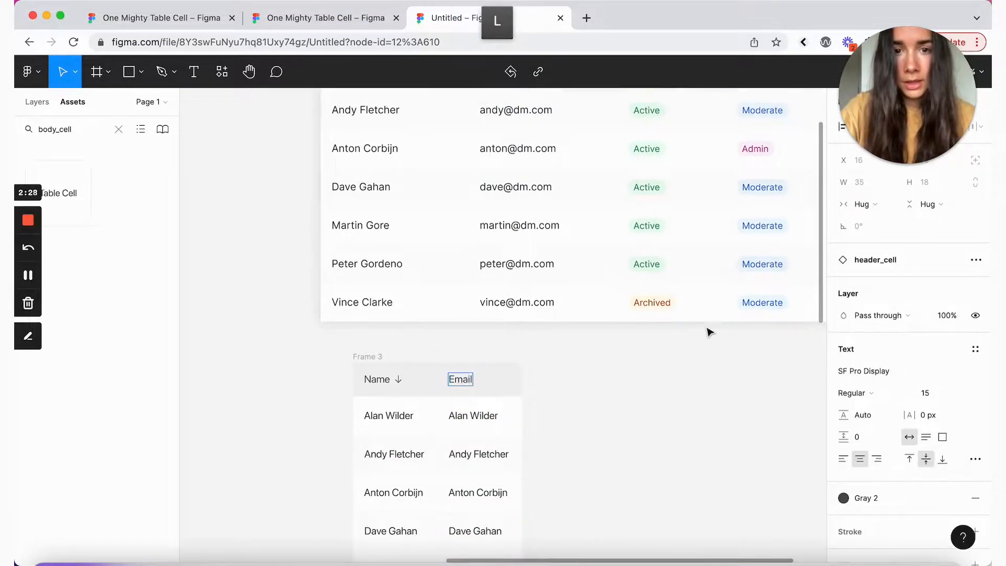
Step: Replace the names in the Email column with each user's e-mail address
scroll(708, 331, "up", 1)
scroll(705, 330, "up", 2)
scroll(472, 416, "down", 3)
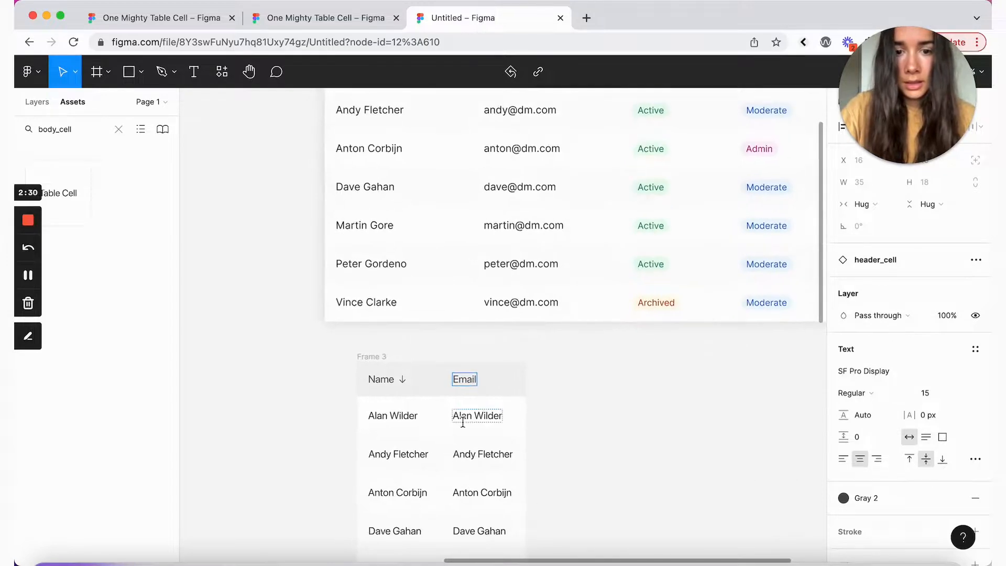
scroll(465, 421, "down", 4)
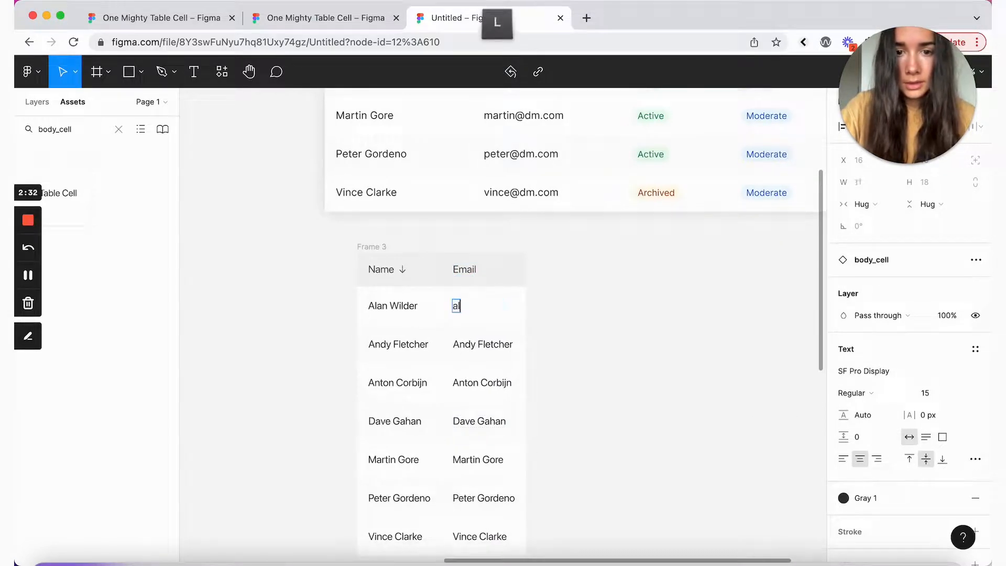
type("@dm.com")
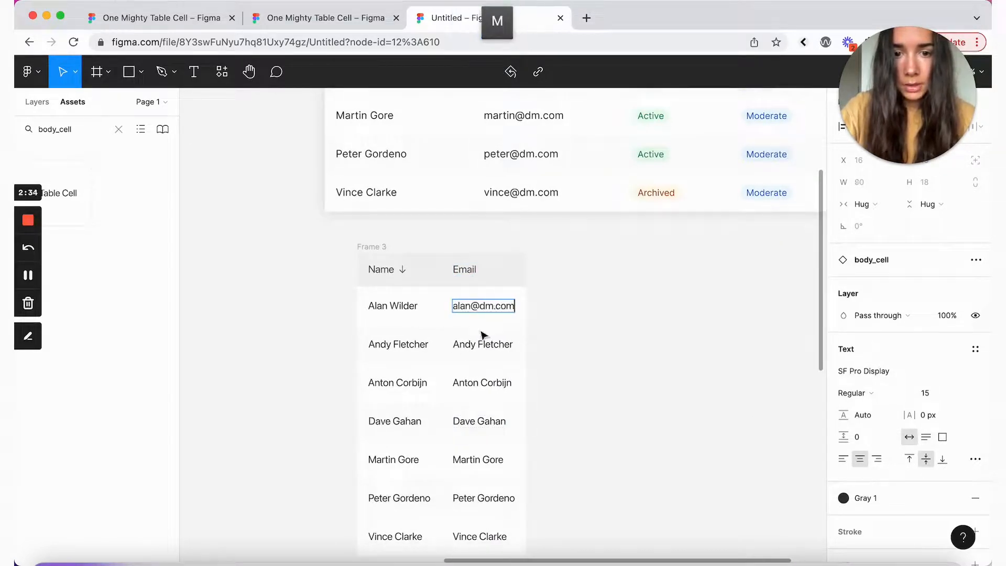
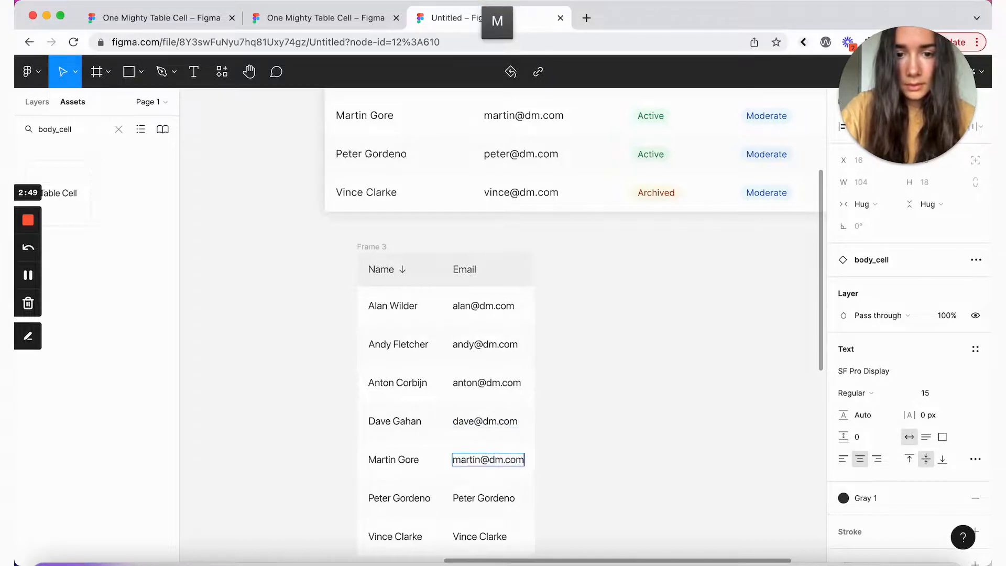
scroll(491, 381, "down", 3)
left_click(491, 382)
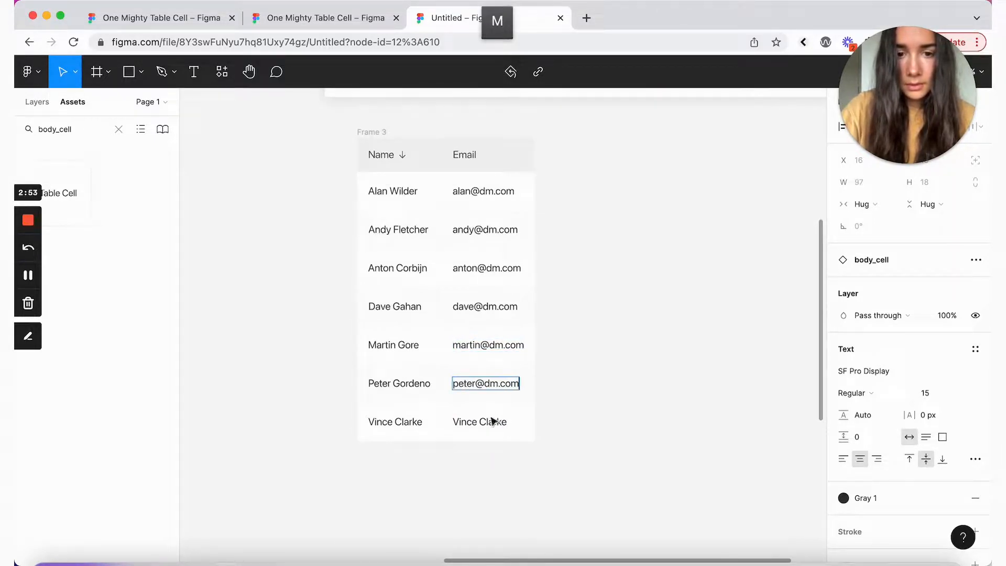
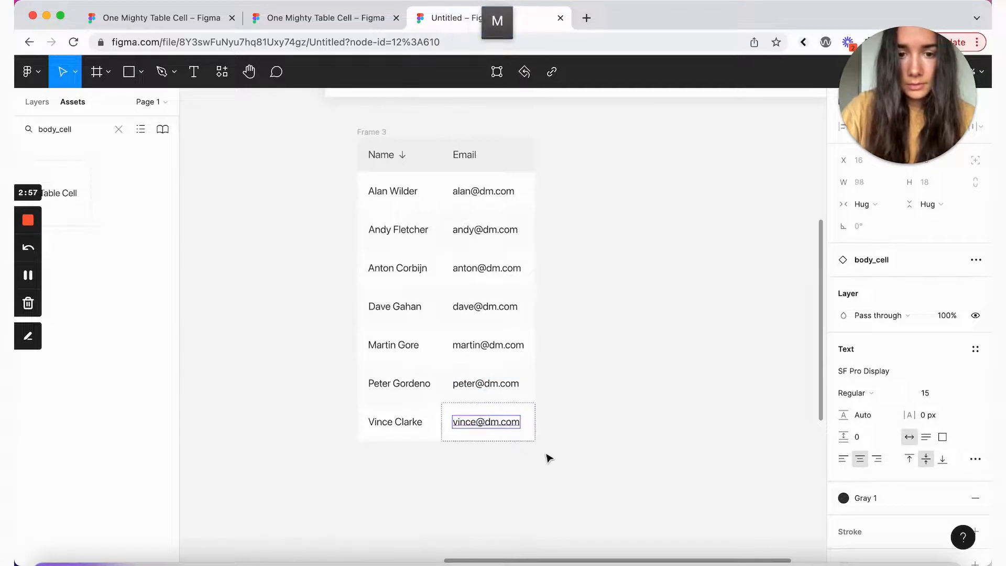
left_click(532, 430)
left_click(580, 344)
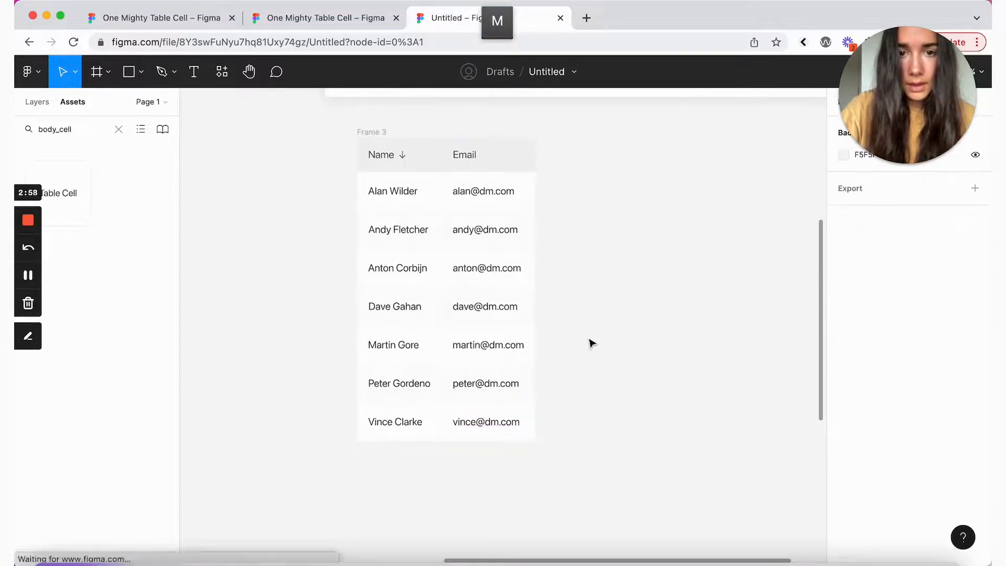
left_click(483, 175)
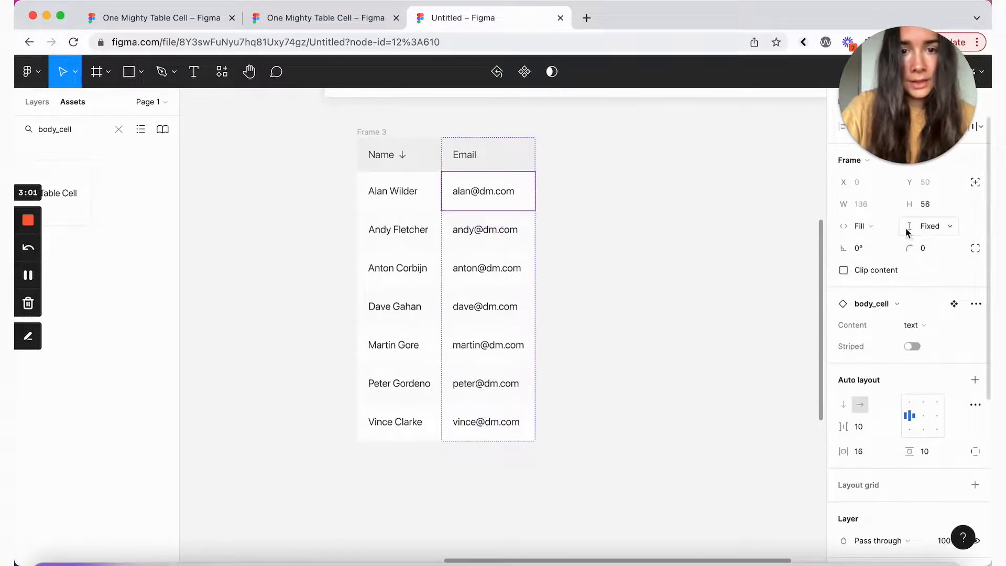
left_click(516, 229, "shift")
left_click(514, 272, "shift")
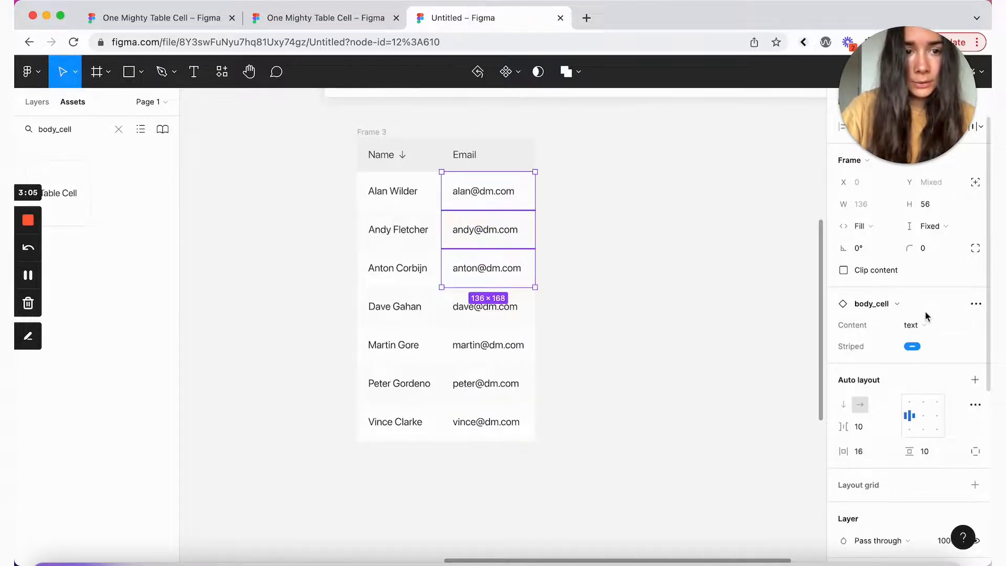
left_click(714, 205)
left_click(497, 199)
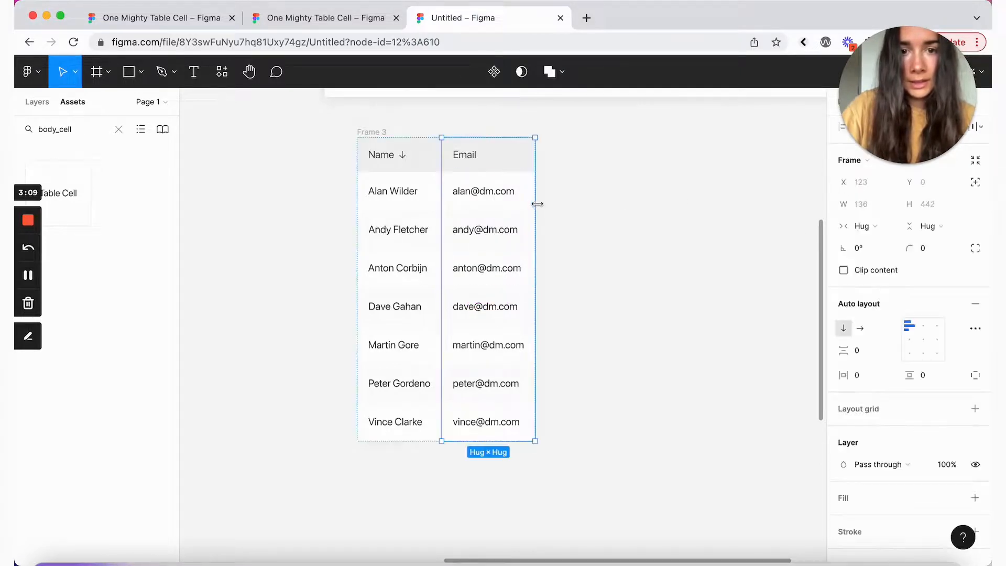
left_click_drag(537, 204, 587, 248)
key("super+z")
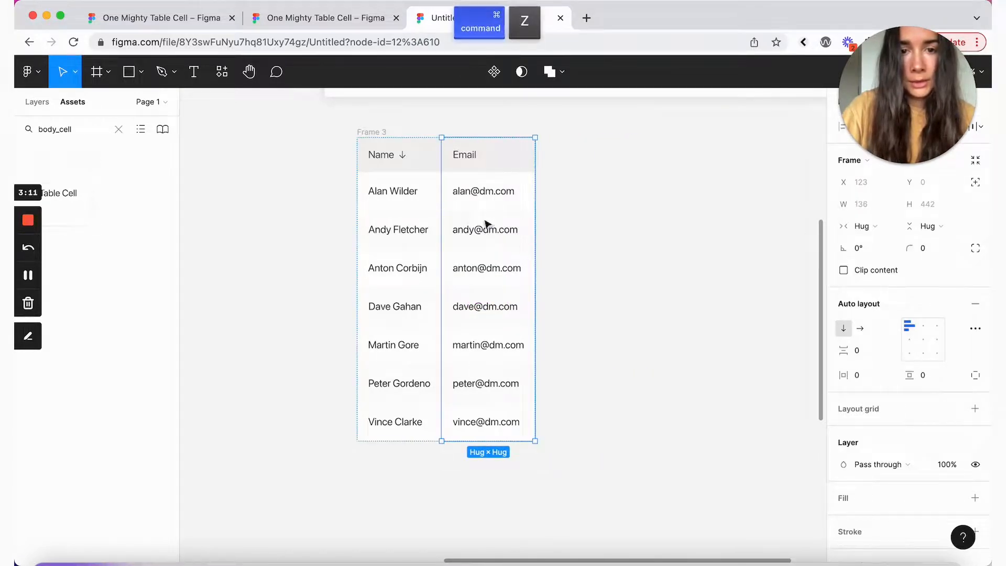
double_click(470, 240)
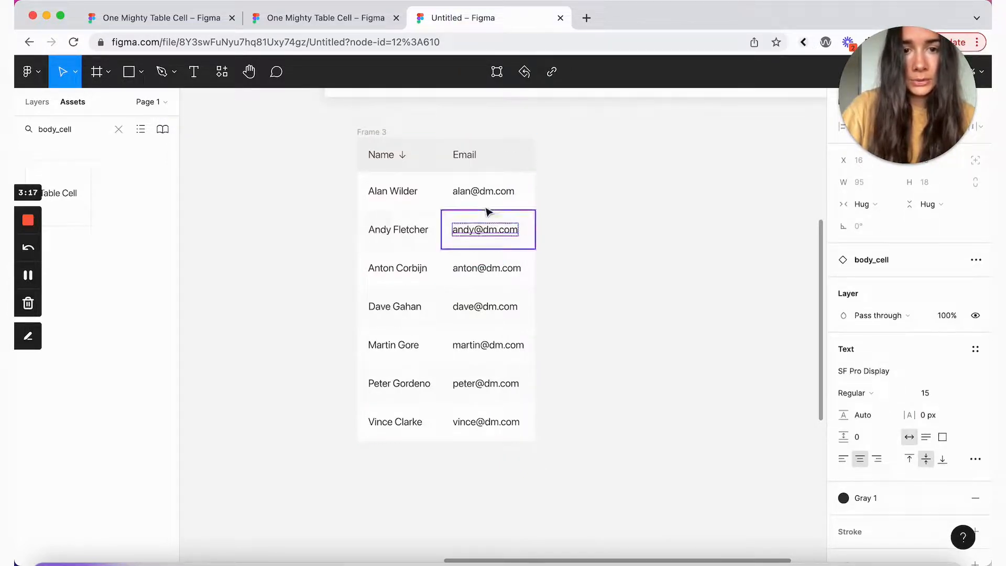
left_click(649, 243)
scroll(650, 244, "up", 7)
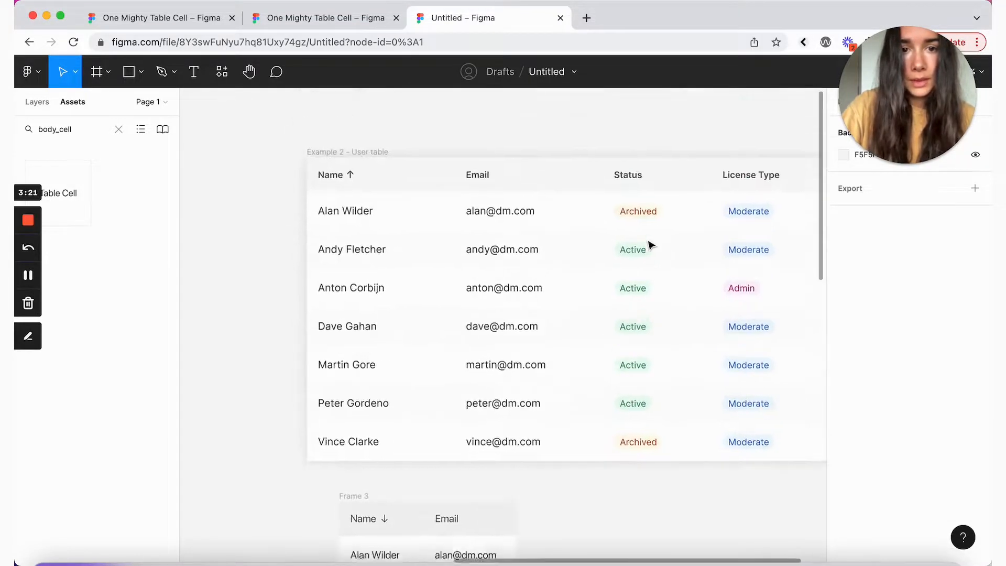
scroll(650, 244, "down", 10)
Step: Duplicate the Email column into Frame 3 and rename the new header Status
left_click(472, 265)
key("super+c")
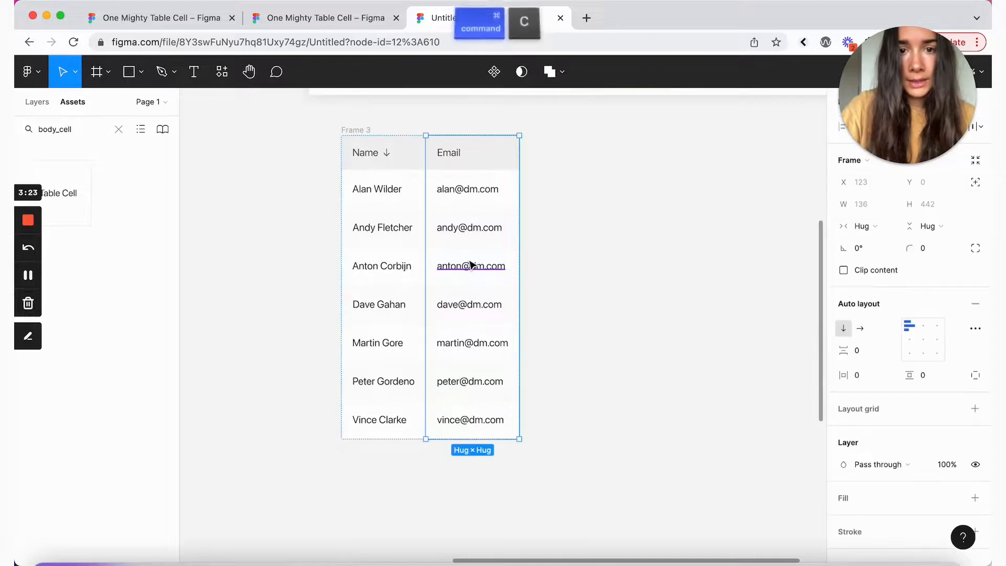
key("super+v")
double_click(546, 158)
type("S")
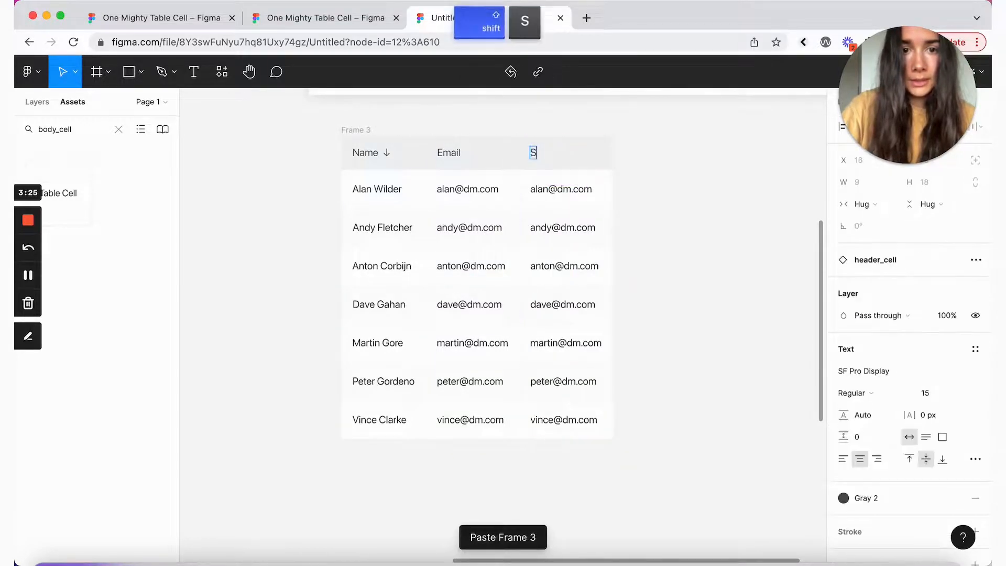
type("tatus")
left_click(536, 186)
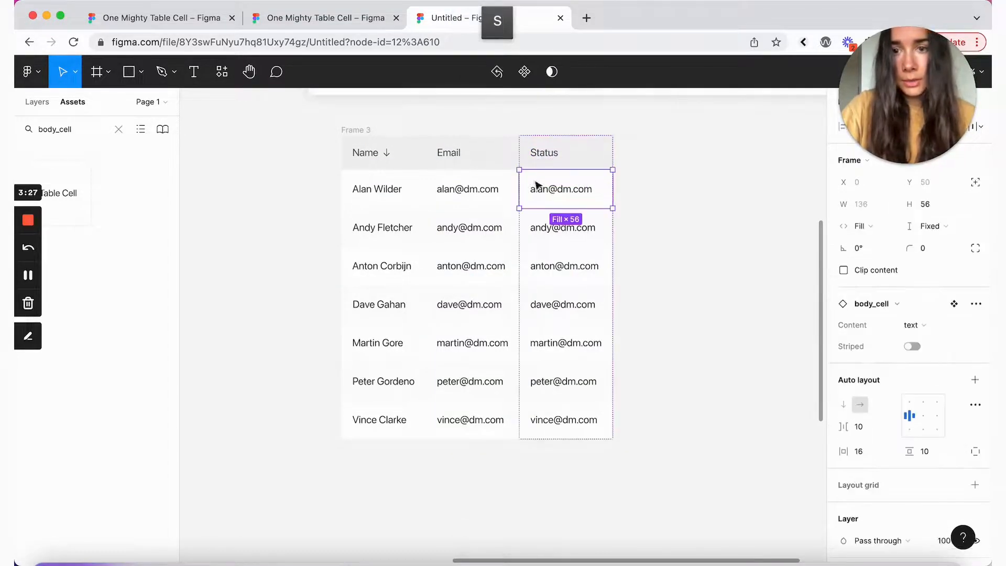
Step: Set Content to badge on all seven Status body cells
left_click(32, 104)
scroll(126, 296, "down", 5)
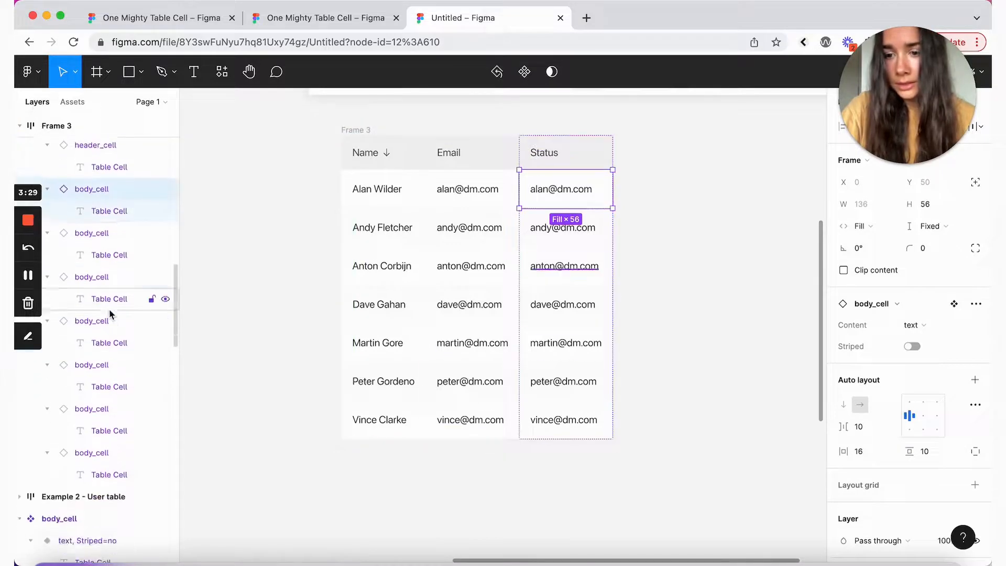
left_click(116, 425, "shift")
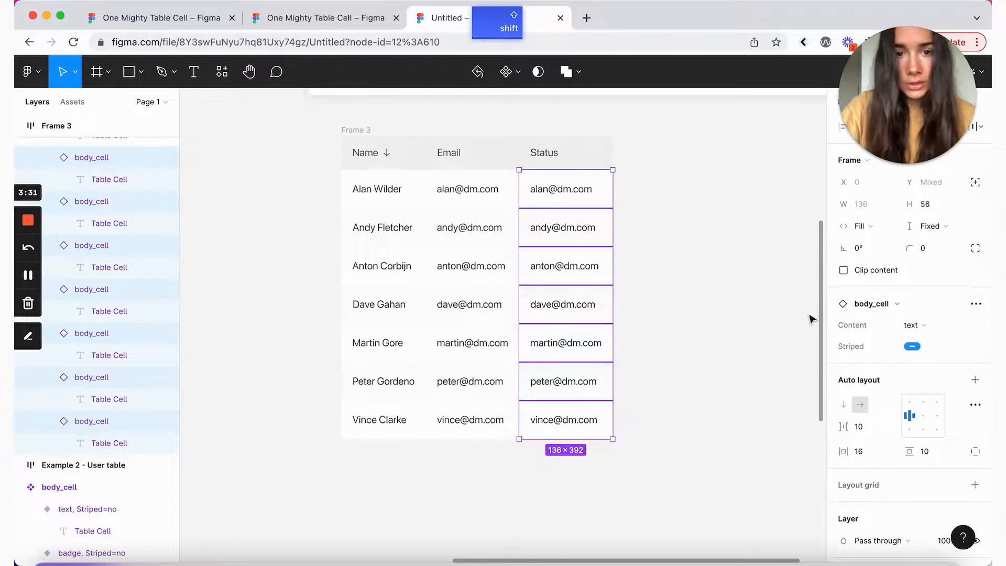
left_click(915, 325)
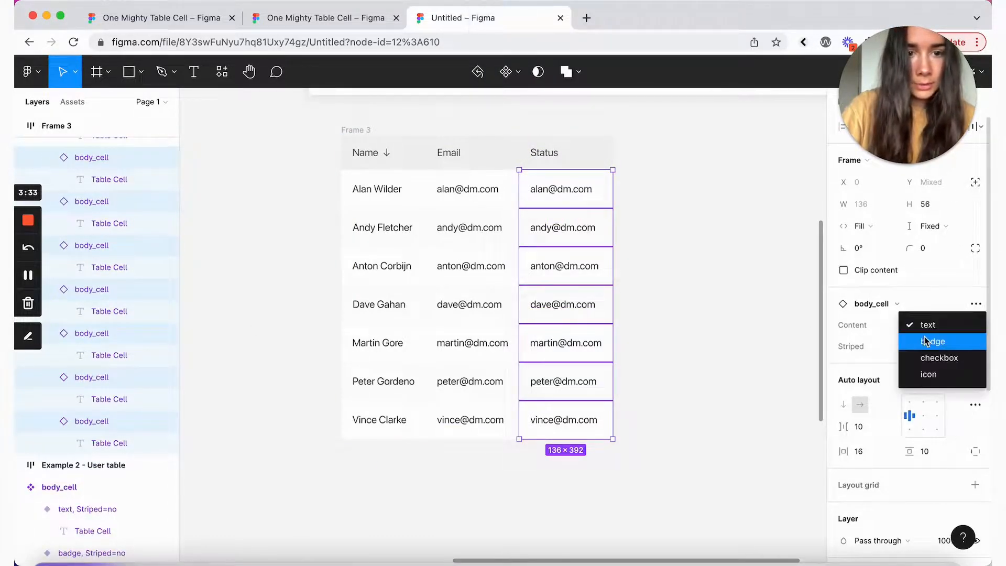
left_click(929, 341)
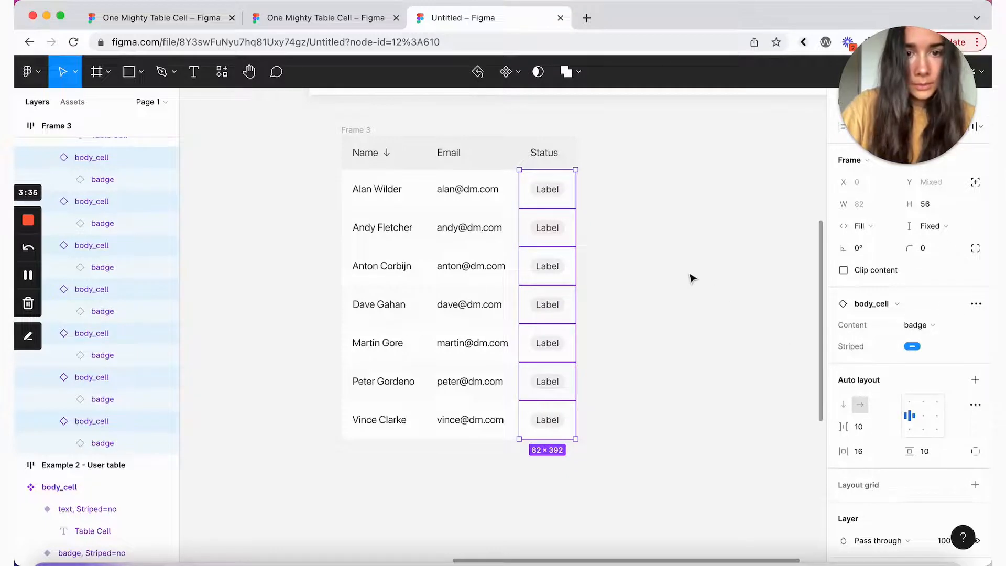
left_click(558, 199)
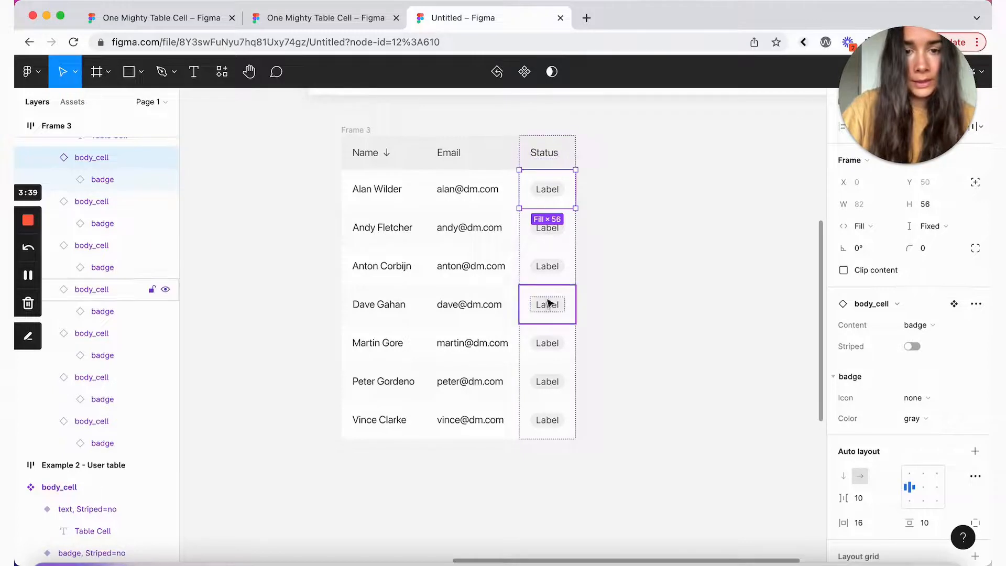
key("super+z")
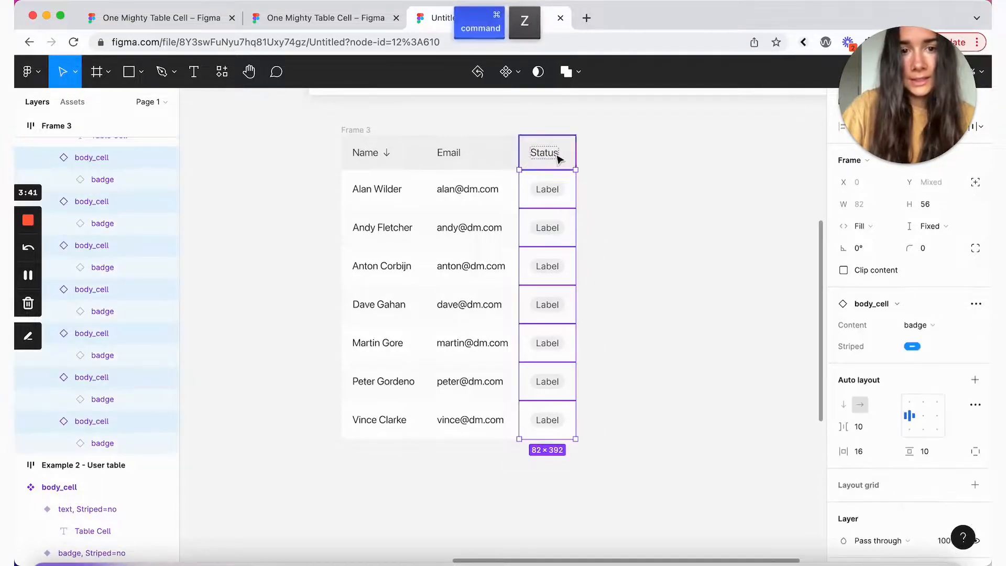
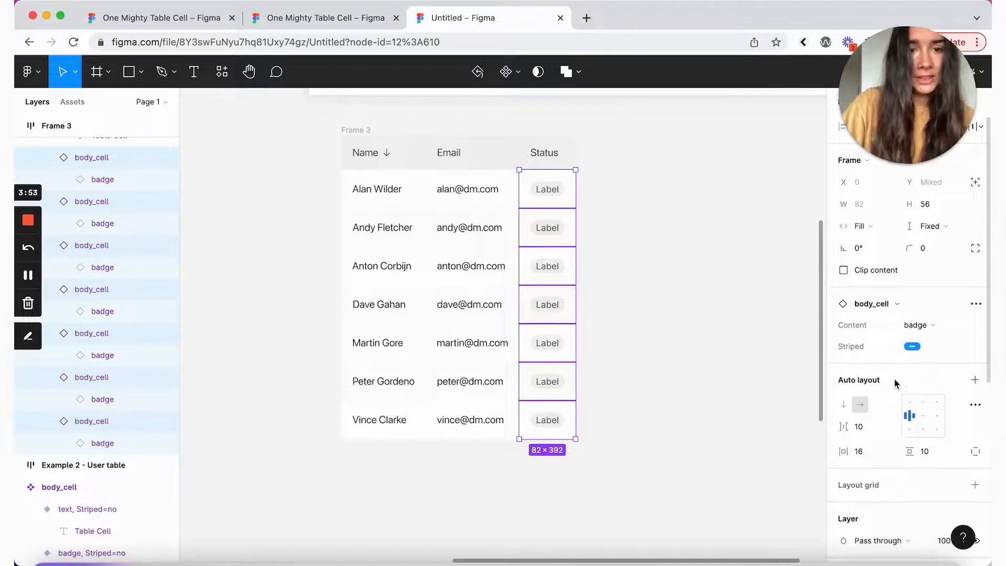
Step: Make the first row's Status badge yellow and change its label to Archived
left_click(554, 202)
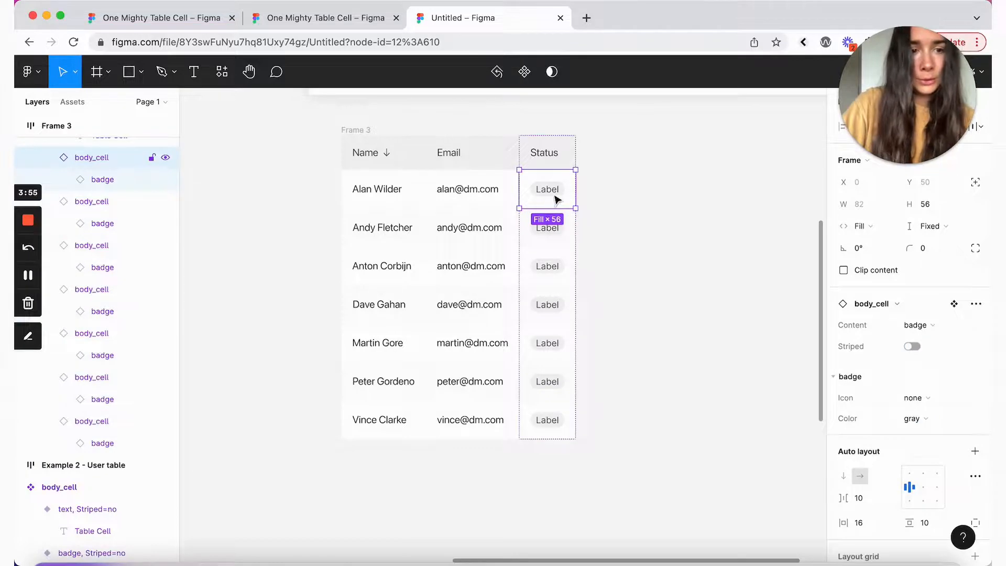
scroll(732, 247, "up", 7)
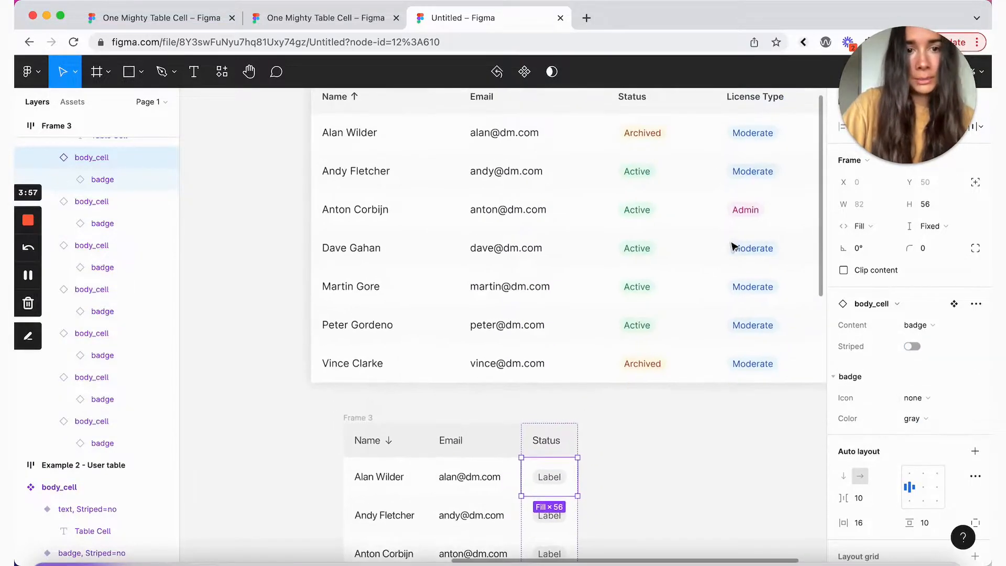
scroll(733, 247, "down", 5)
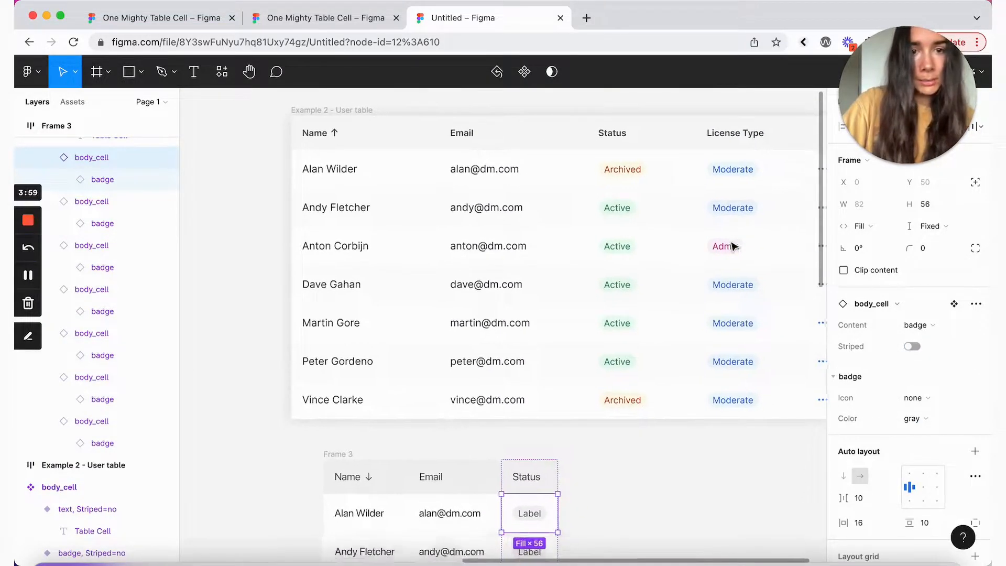
left_click(925, 420)
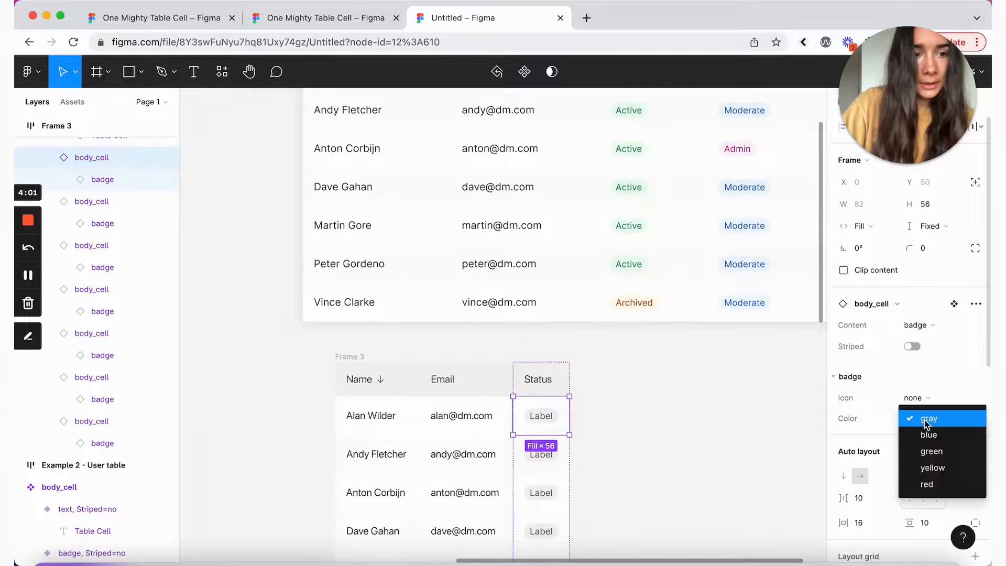
left_click(952, 467)
scroll(709, 370, "up", 5)
scroll(709, 370, "down", 3)
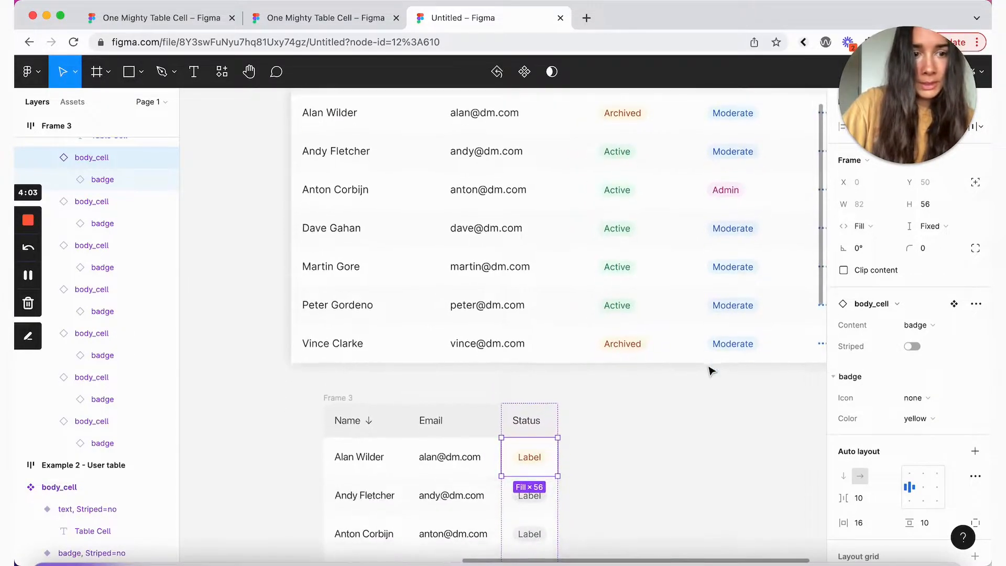
left_click(528, 459, "super")
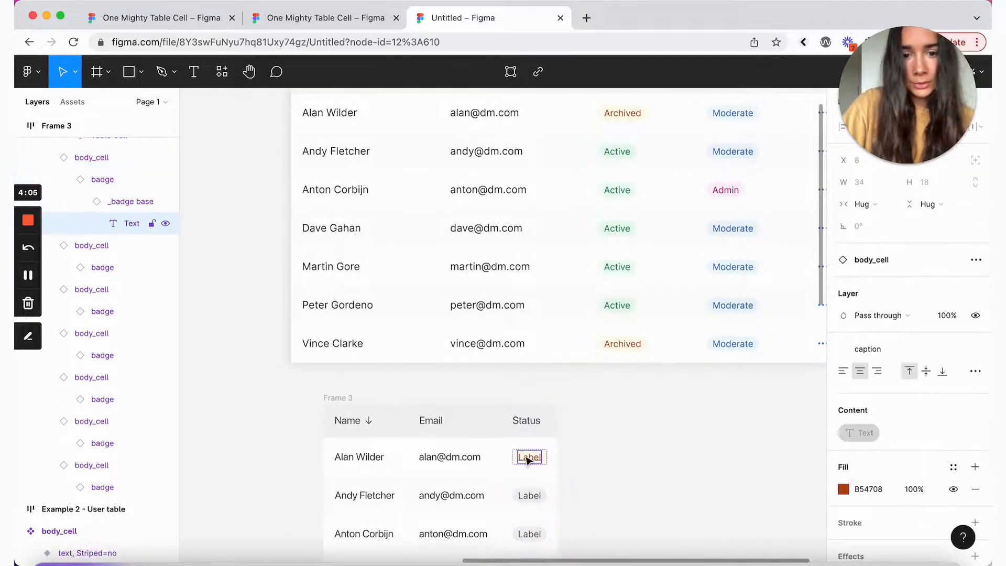
key("Return")
type("Archived")
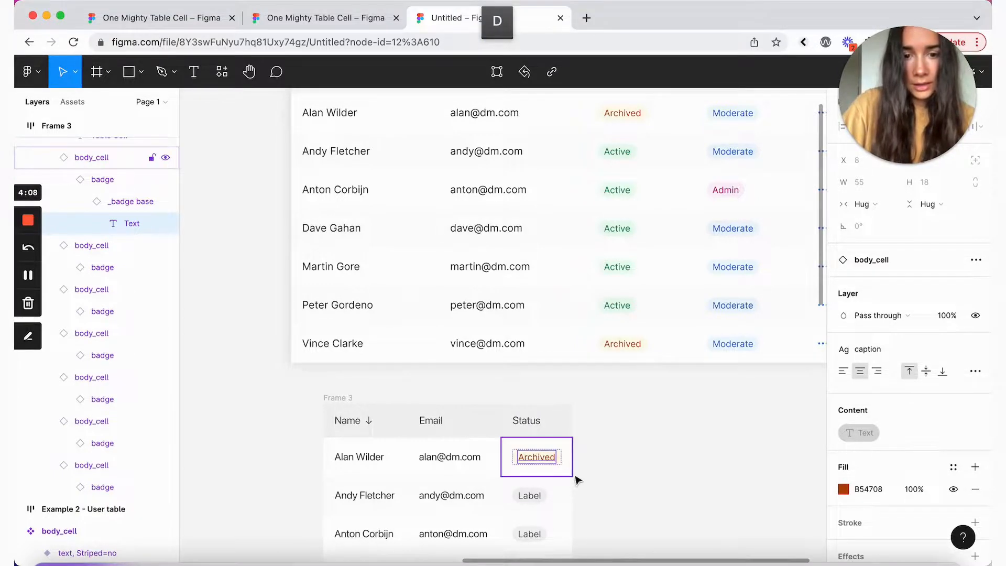
left_click(568, 474)
Step: Paste the Archived cell into the last row and delete the leftover status cell
scroll(568, 474, "down", 5)
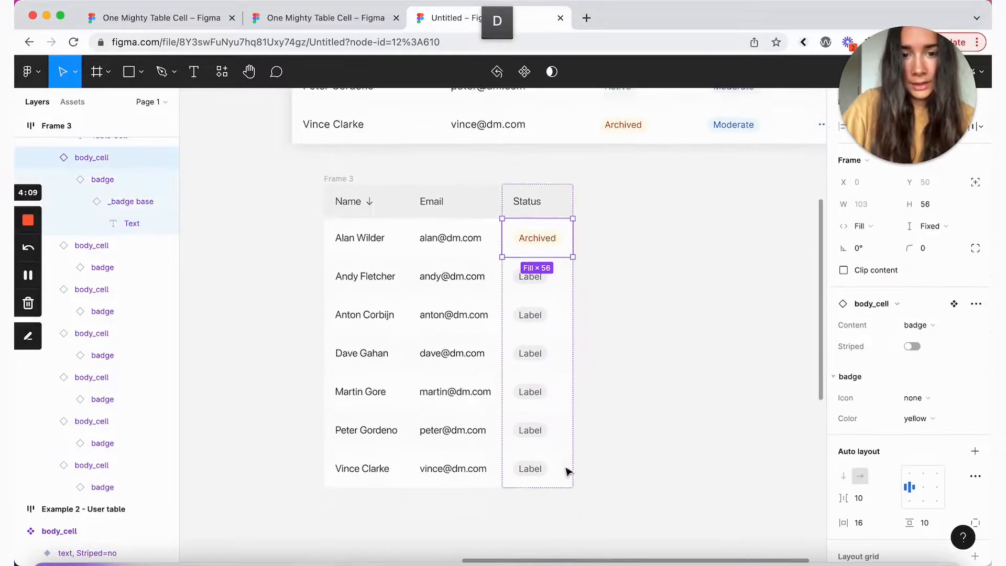
scroll(567, 471, "up", 2)
scroll(567, 471, "down", 5)
key("super+v")
key("Down")
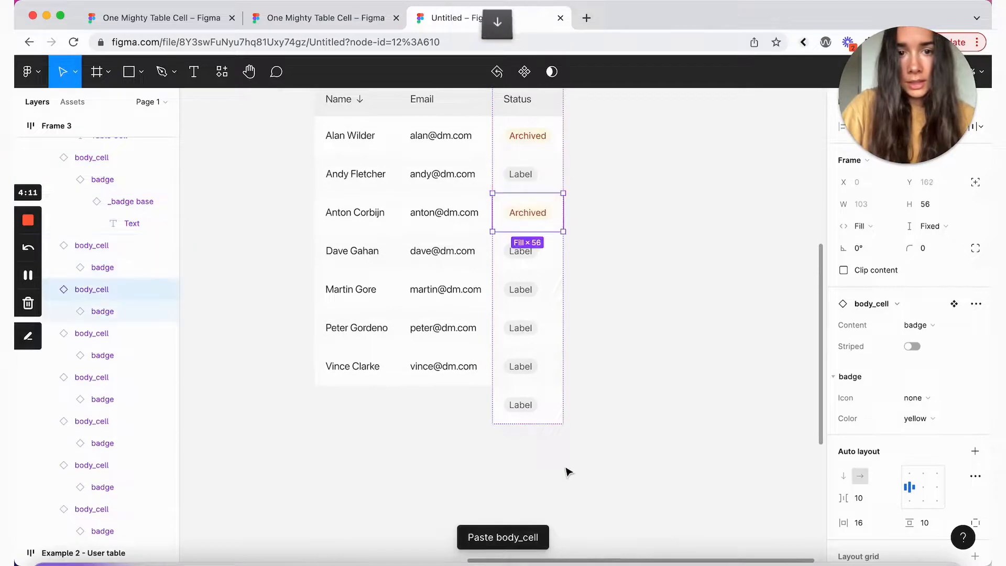
key("Down")
key("Down")
key("Down")
key("Down")
key("Down")
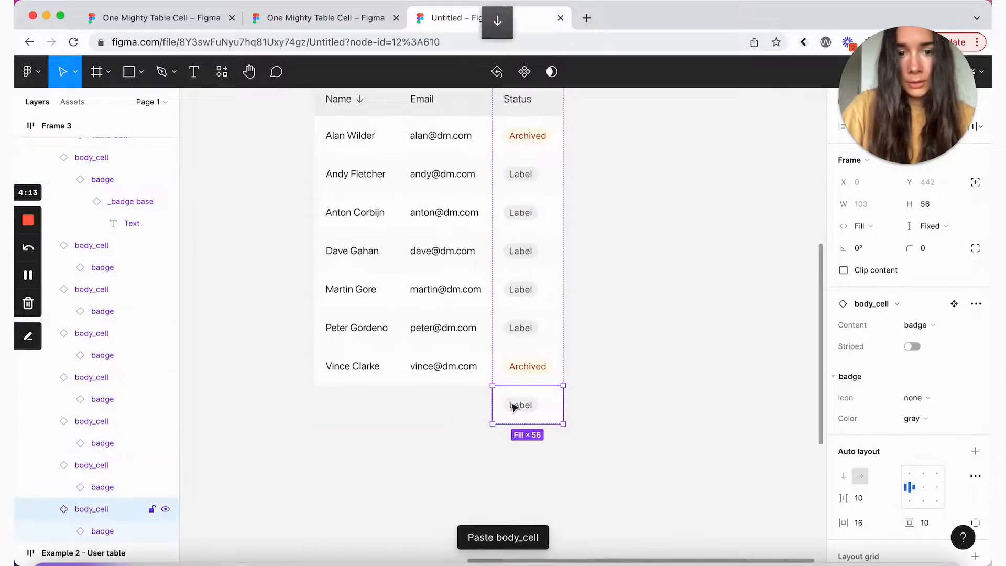
key("BackSpace")
Step: Make the second row's badge green with a check icon and label it Active
double_click(537, 184)
scroll(623, 220, "up", 6)
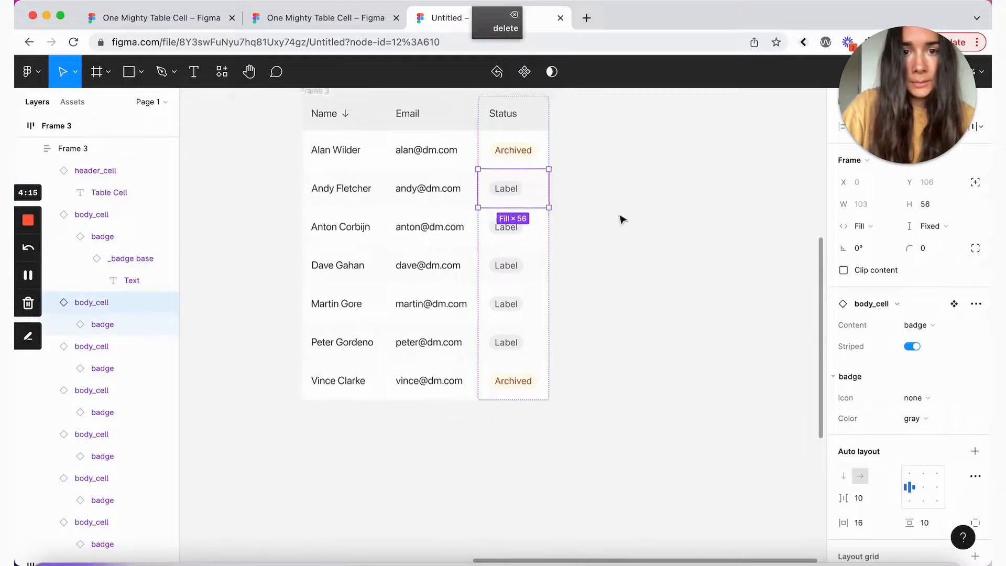
scroll(666, 219, "down", 3)
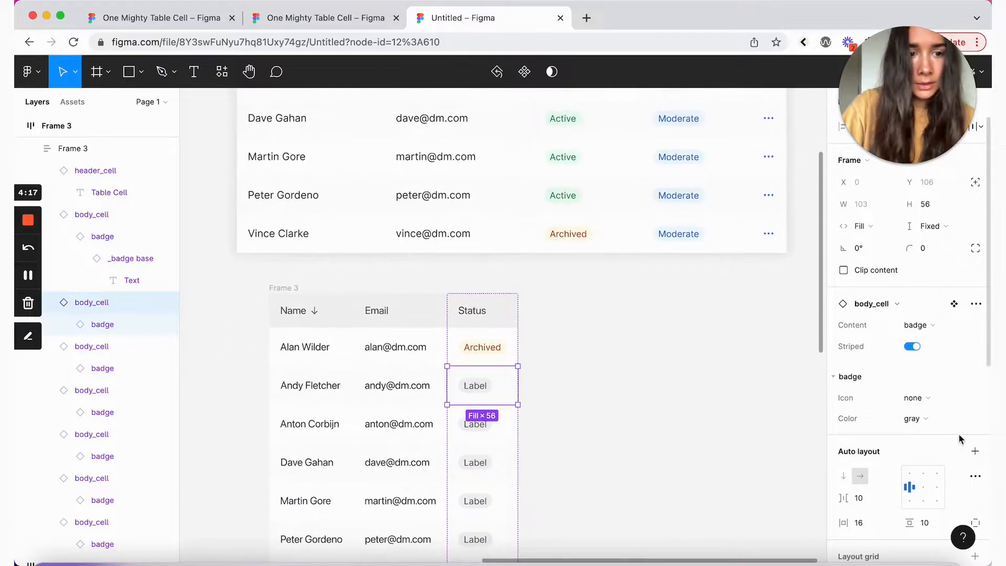
left_click(942, 425)
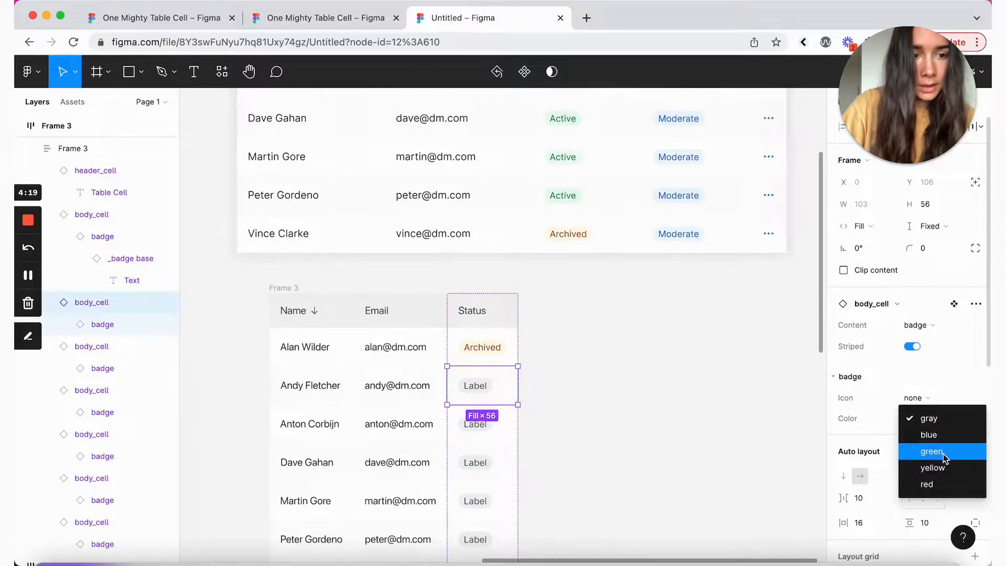
left_click(943, 454)
left_click(926, 397)
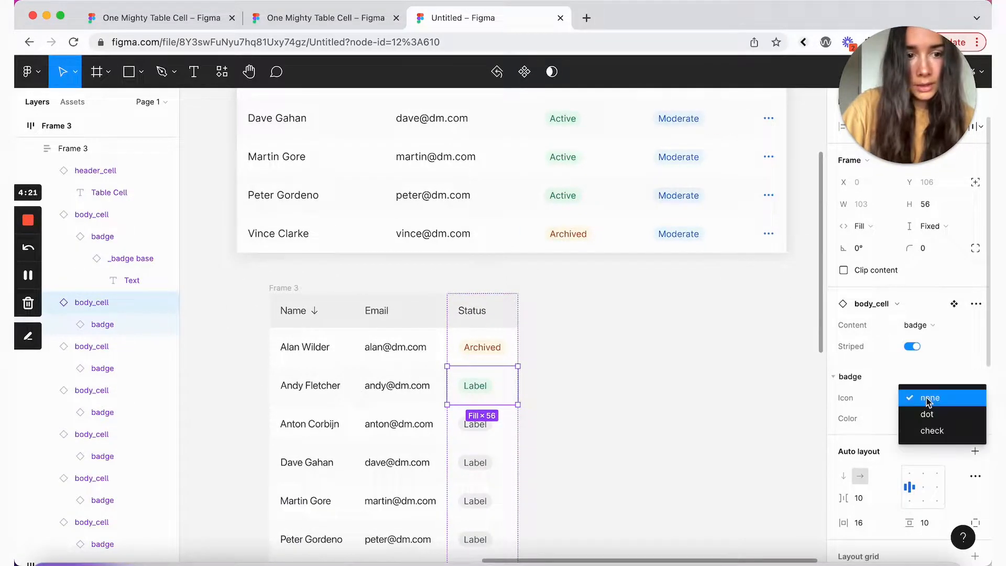
left_click(937, 429)
double_click(485, 386)
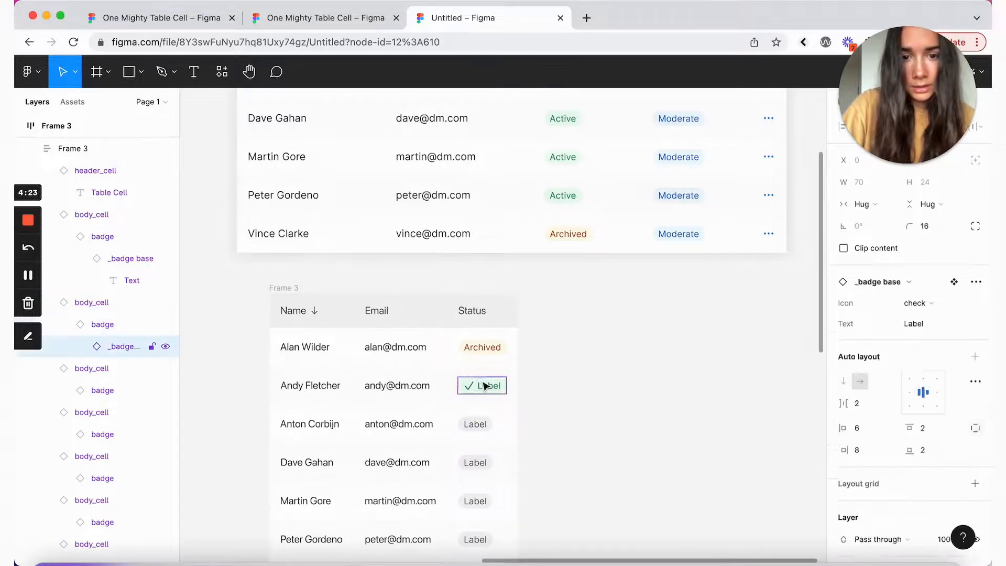
double_click(485, 386)
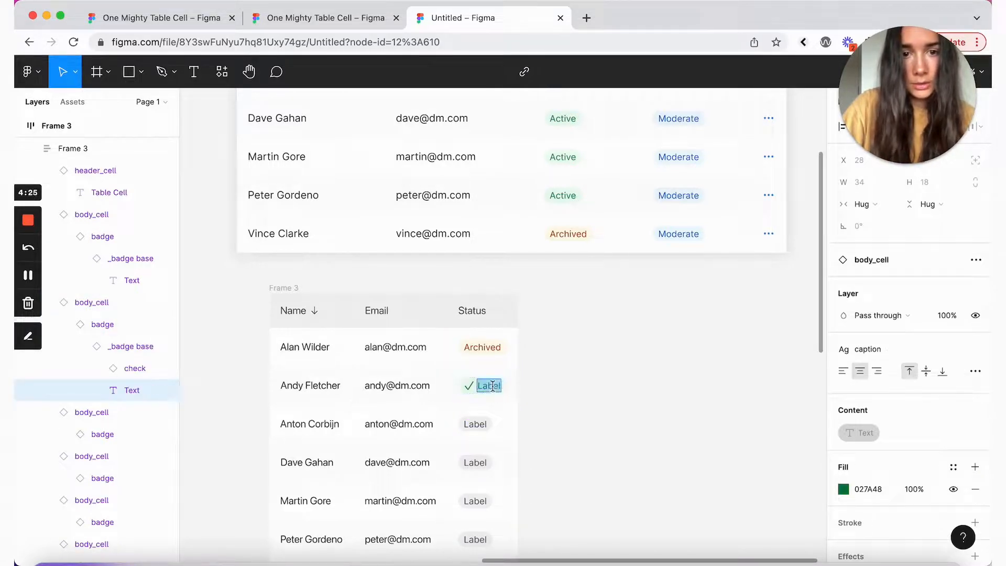
type("Active")
Step: Delete the four placeholder status cells and fill those rows with copies of the Active cell
left_click(511, 412)
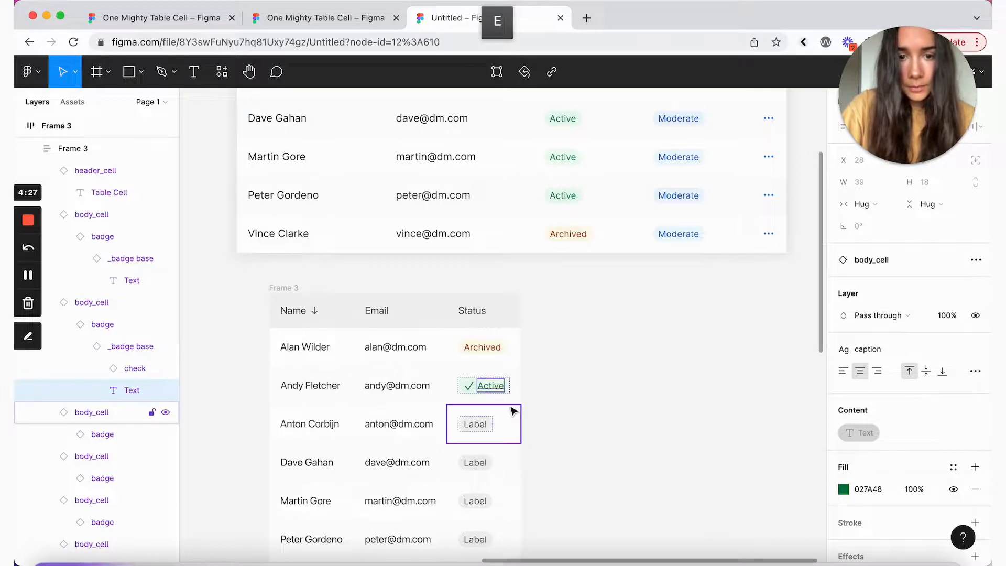
scroll(512, 433, "down", 5)
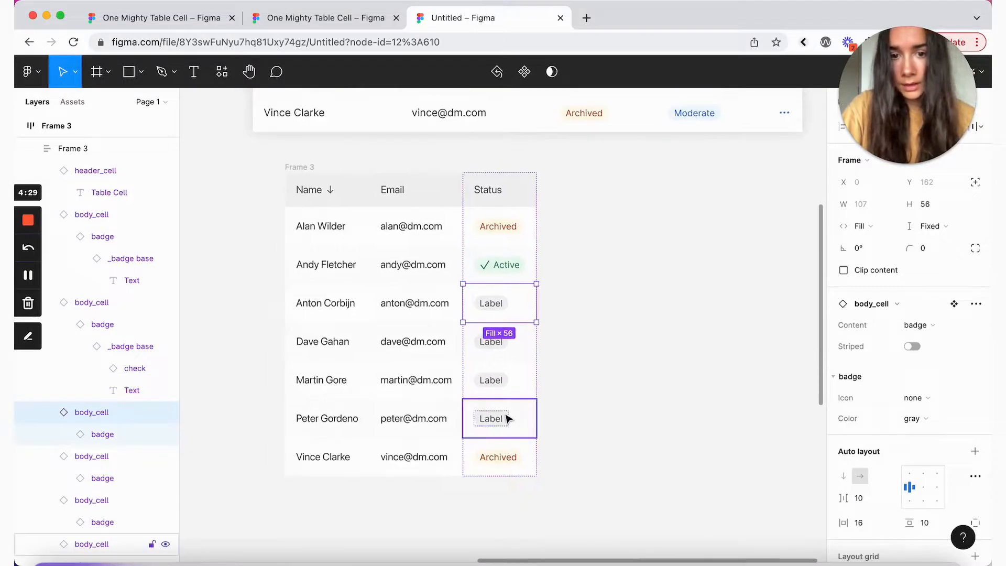
left_click(507, 419, "shift")
left_click(508, 391, "shift")
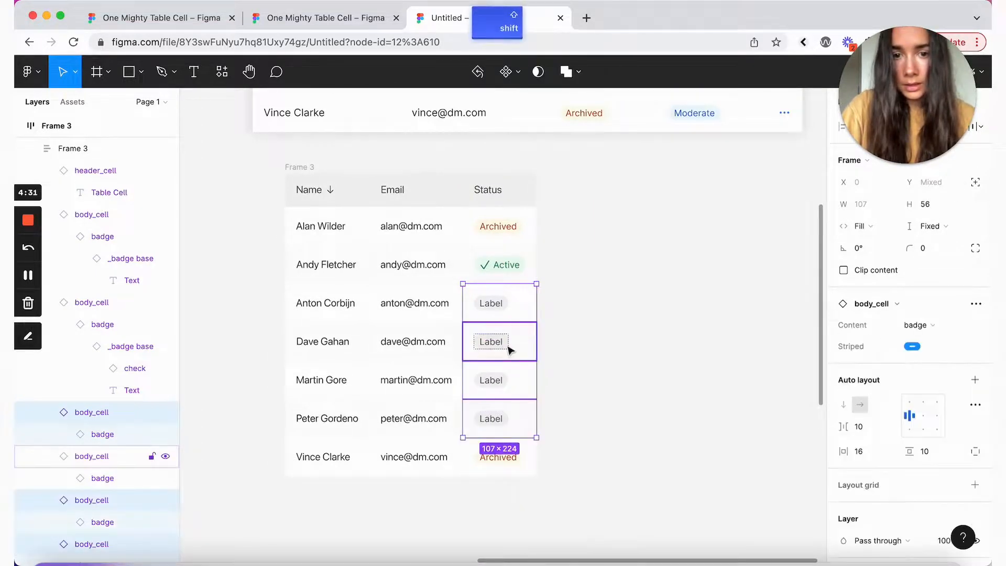
key("Delete")
left_click(517, 265)
key("super+c")
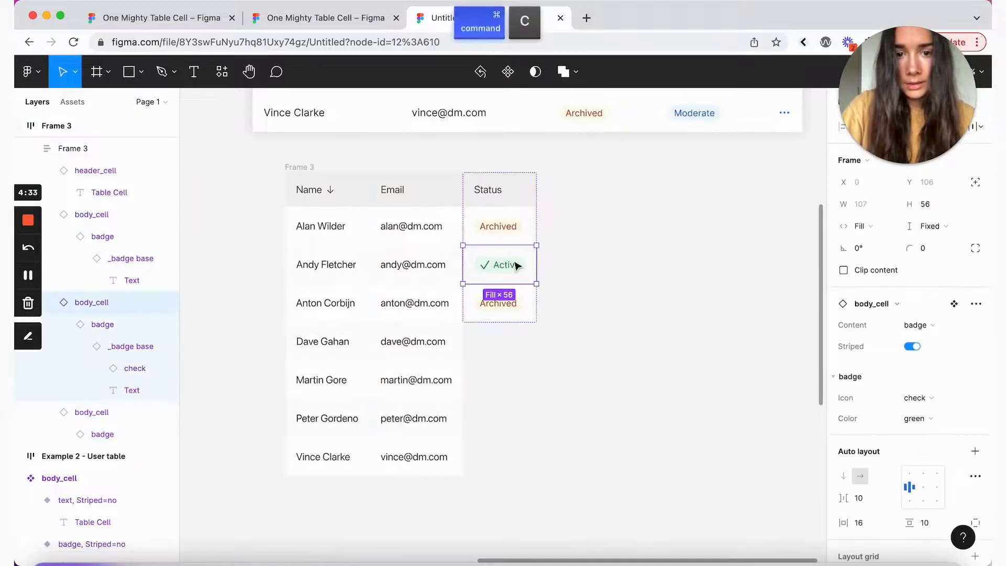
key("super+v")
key("super+v")
key("super+v")
key("super+v")
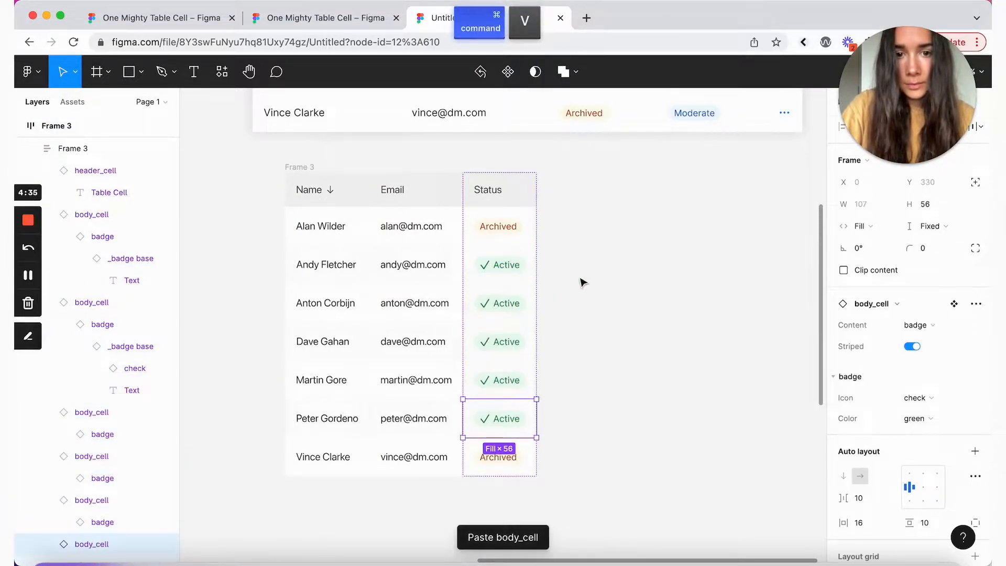
left_click(583, 283)
scroll(584, 283, "up", 5)
scroll(583, 283, "down", 4)
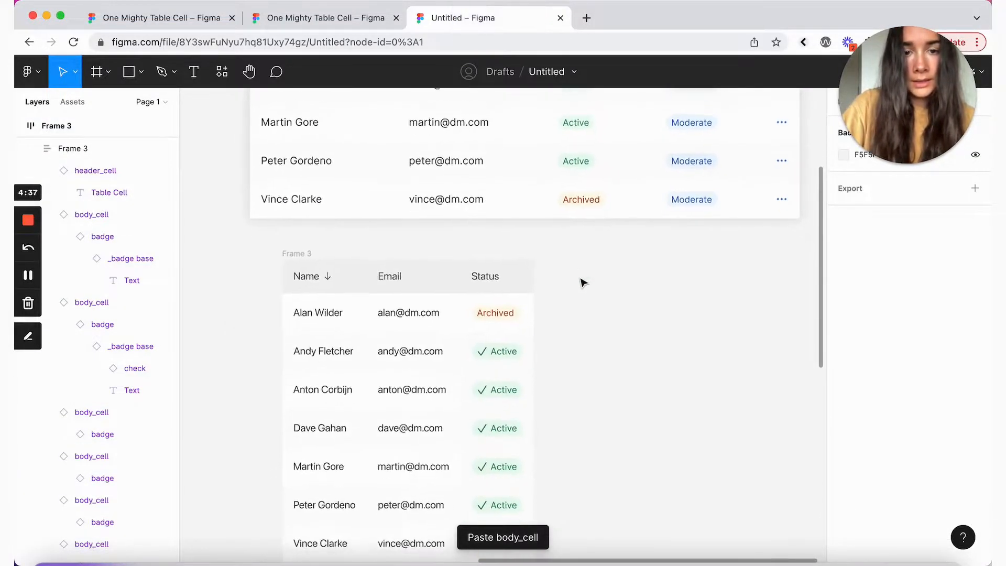
left_click(486, 352)
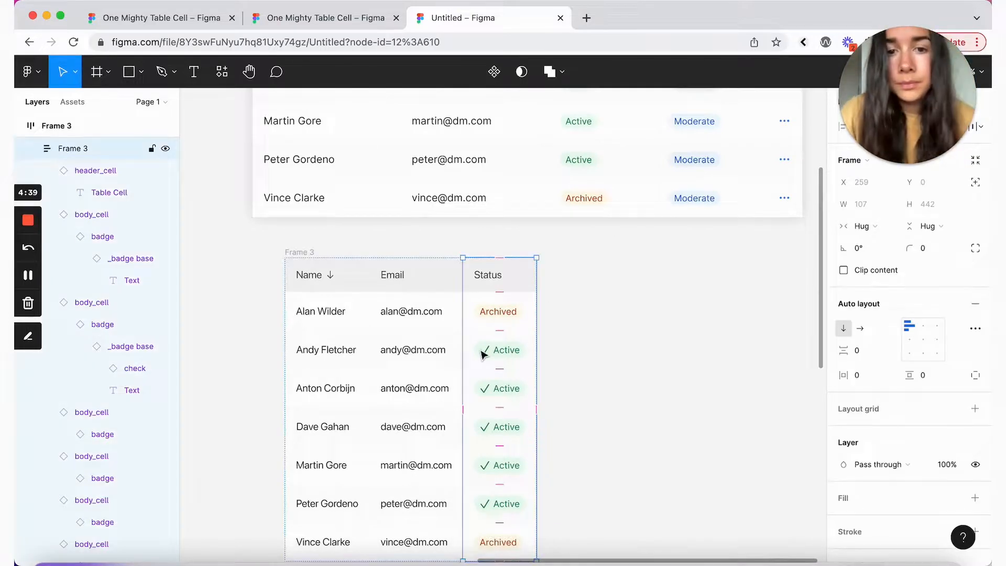
Step: Duplicate the Status column and rename the new header 'License Type'
key("super+c")
key("super+v")
scroll(613, 304, "up", 3)
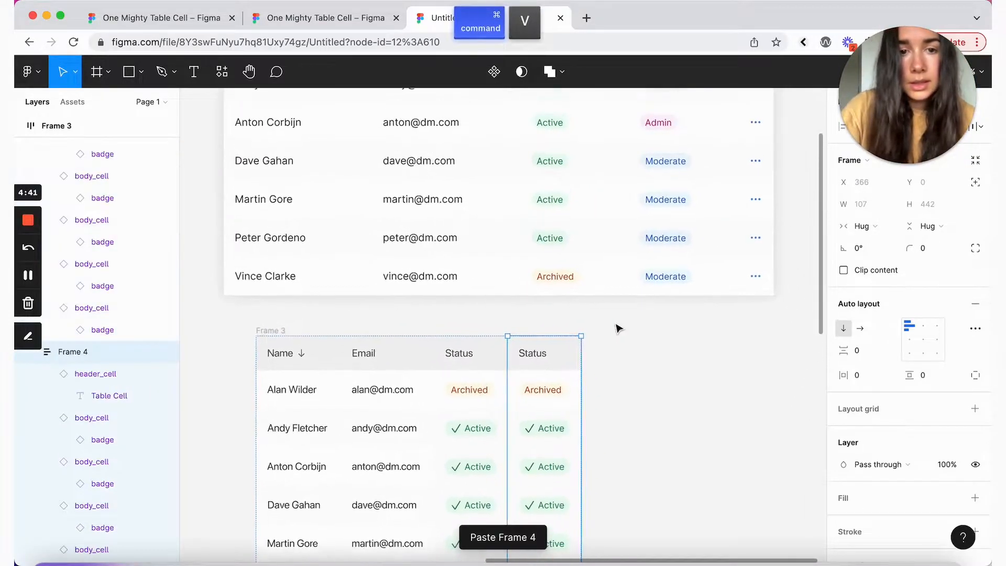
double_click(536, 348)
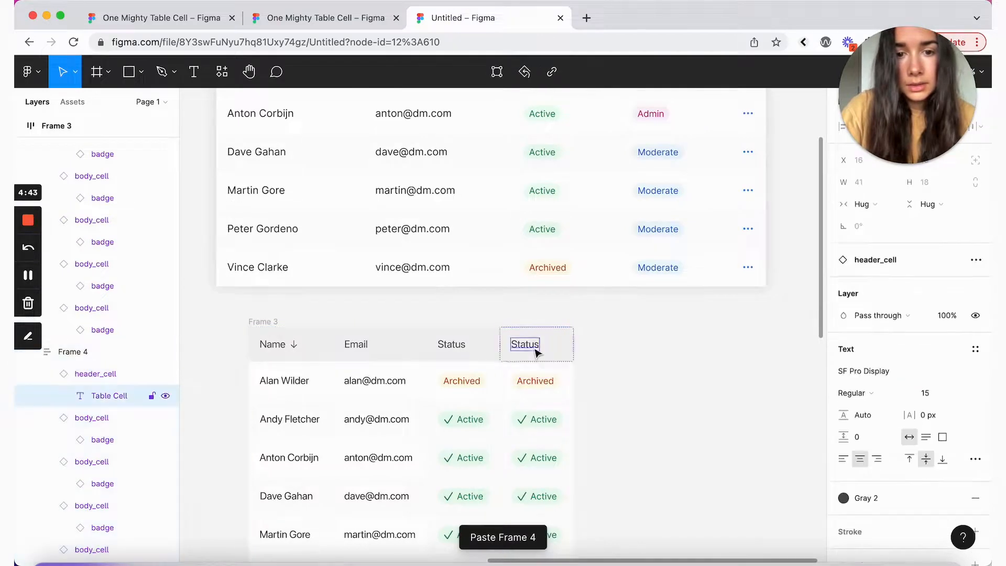
double_click(534, 347)
type("License")
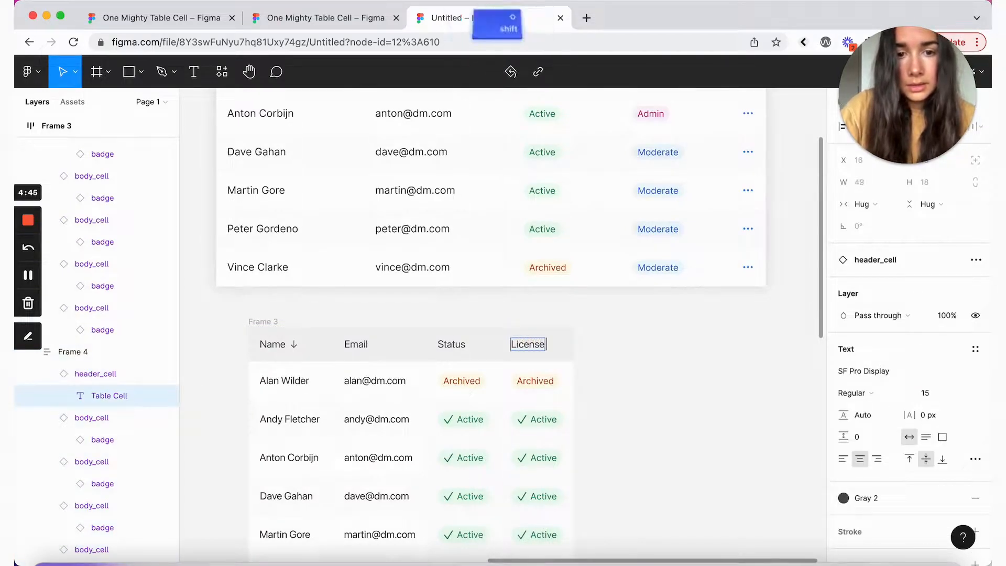
type(" Type")
Step: Make the first License Type badge blue and change its label to Moderate
scroll(650, 422, "up", 3)
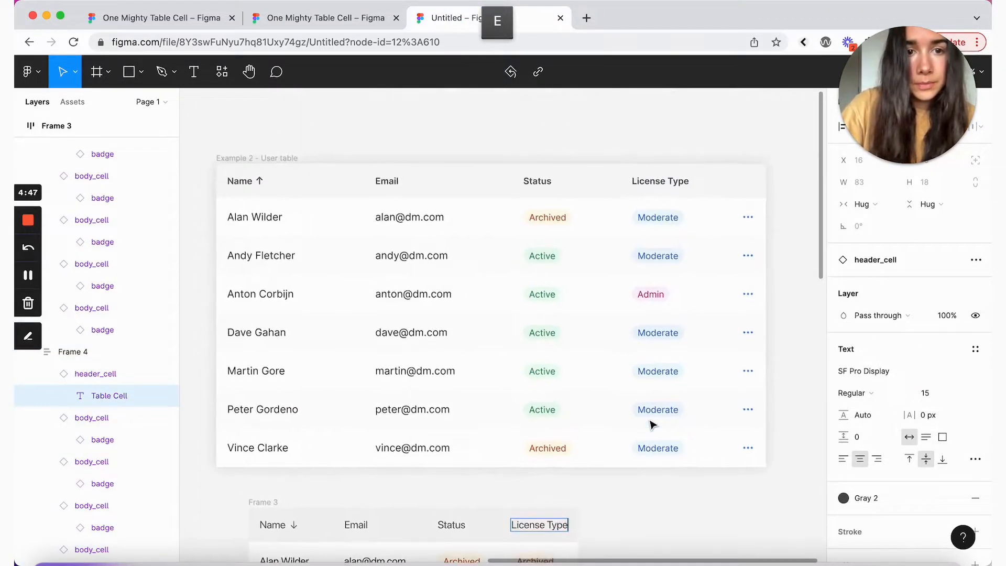
scroll(650, 422, "down", 3)
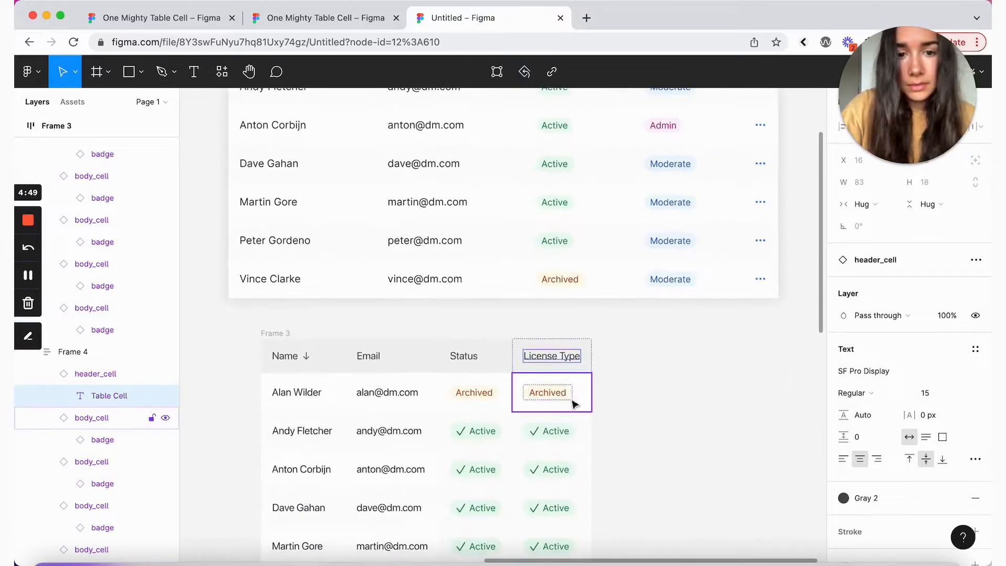
left_click(577, 398)
scroll(579, 400, "down", 5)
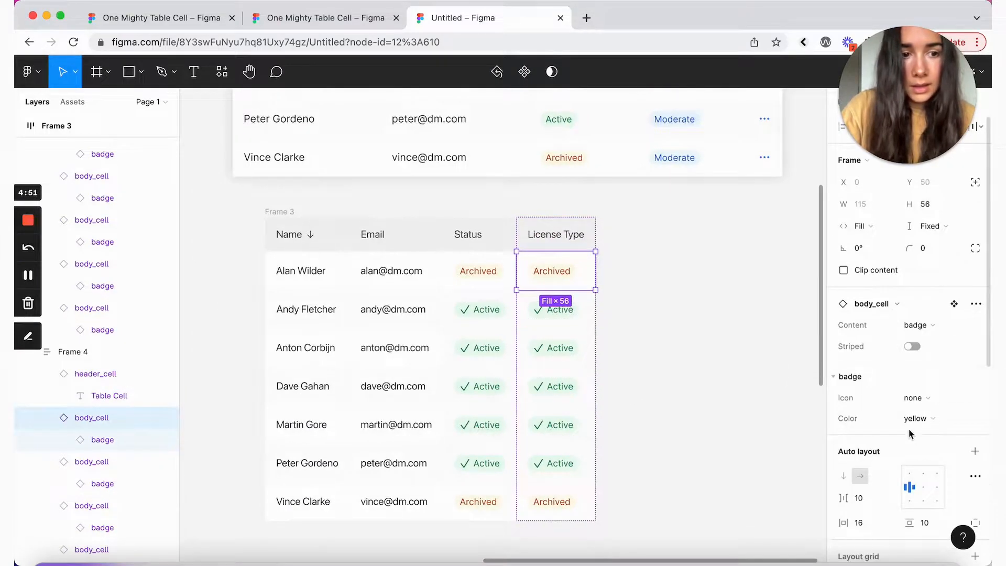
left_click(915, 404)
left_click(915, 404)
left_click(915, 418)
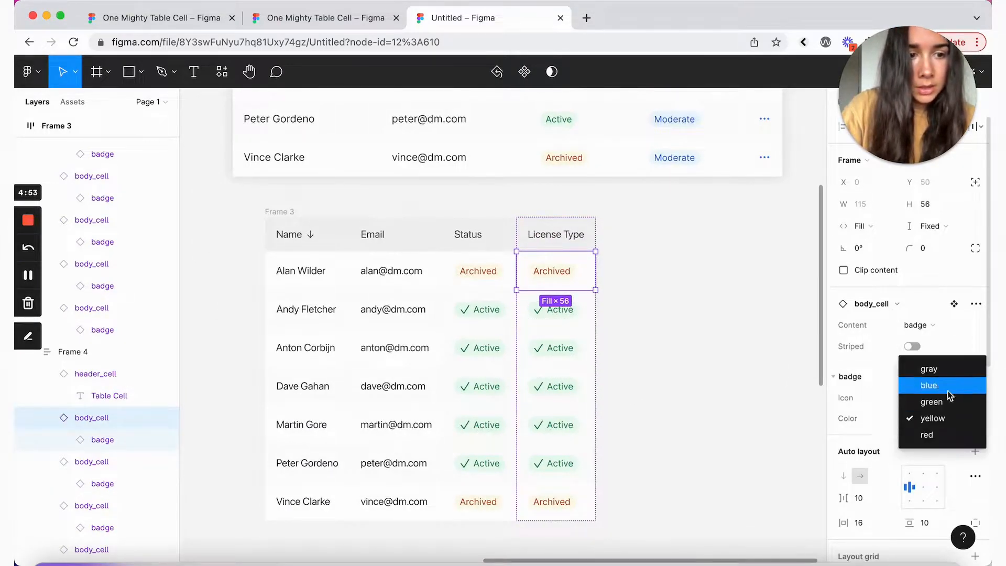
left_click(925, 385)
double_click(558, 279)
double_click(559, 278)
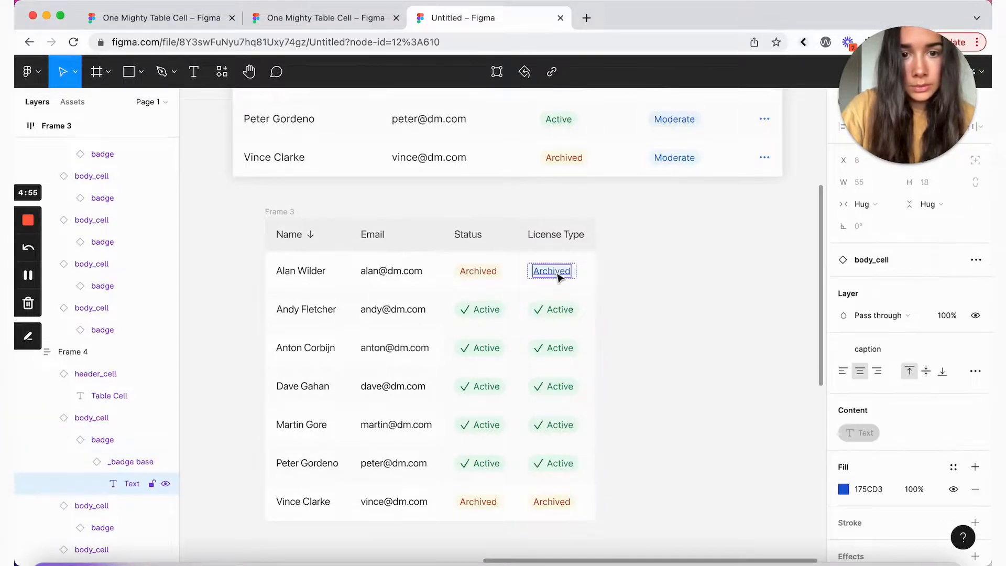
type("Moderate")
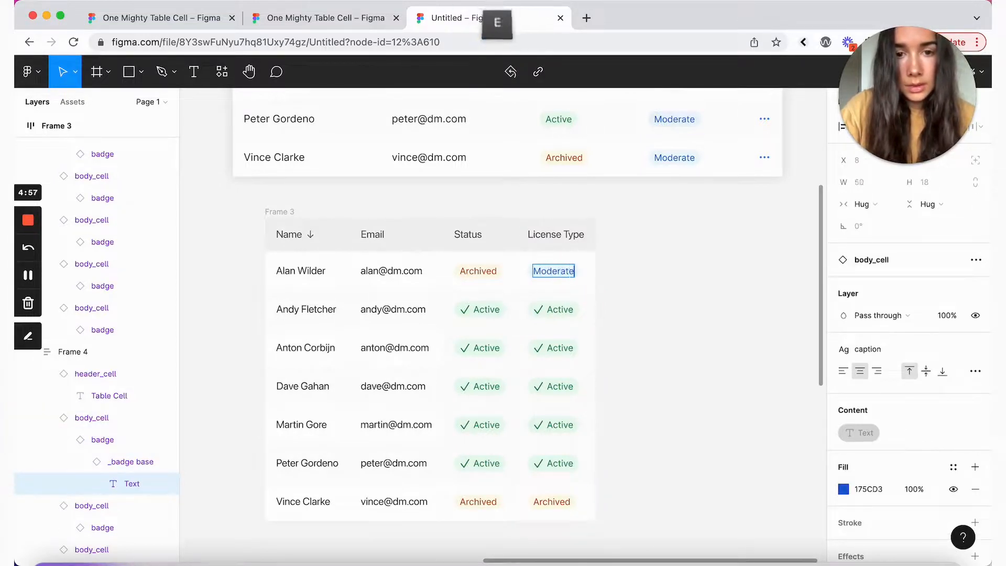
left_click(86, 421)
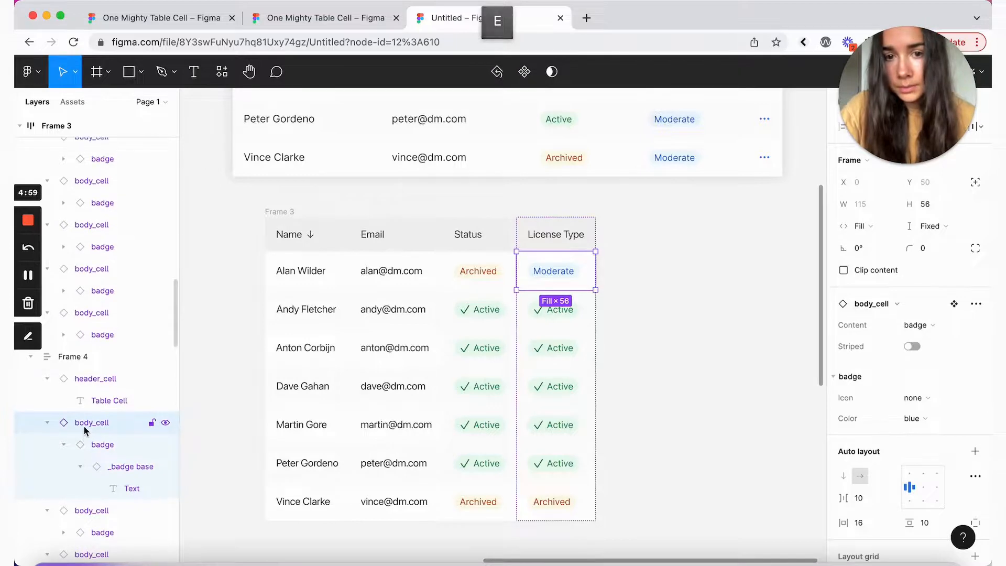
Step: Delete the remaining old License Type cells below the first one
scroll(85, 427, "down", 3)
left_click(98, 399)
scroll(98, 406, "down", 4)
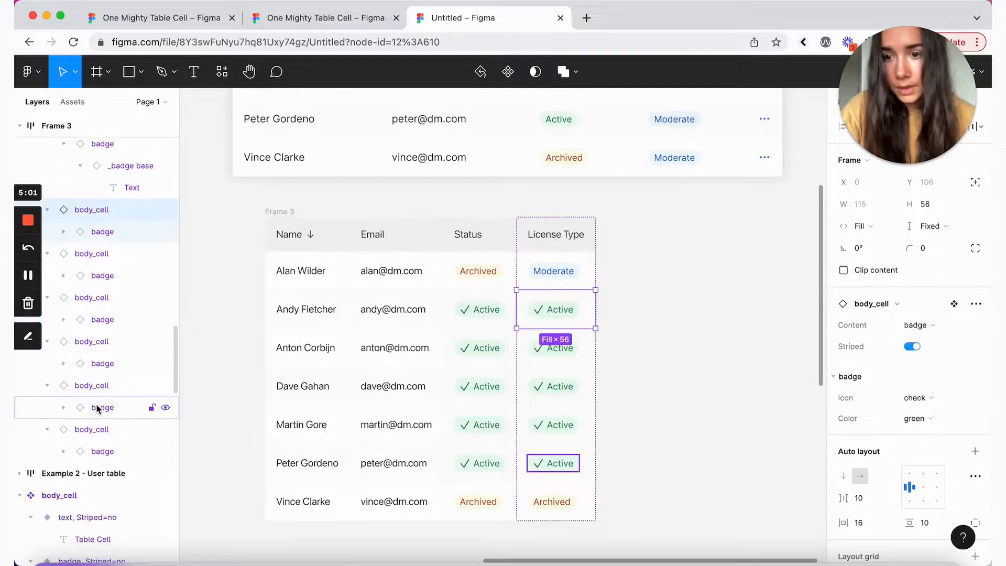
key("shift")
left_click(103, 437, "shift")
key("BackSpace")
scroll(517, 275, "up", 5)
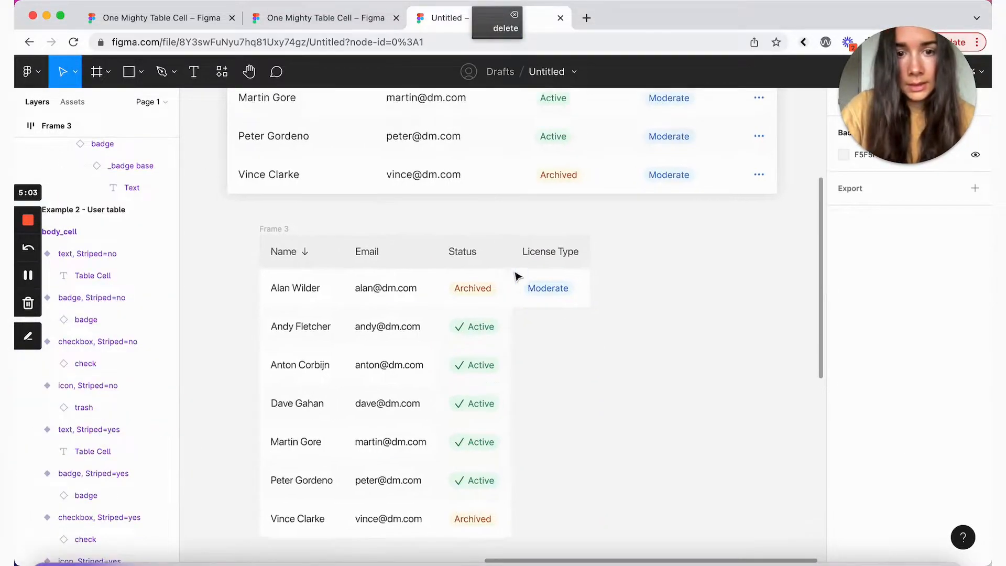
scroll(516, 275, "down", 8)
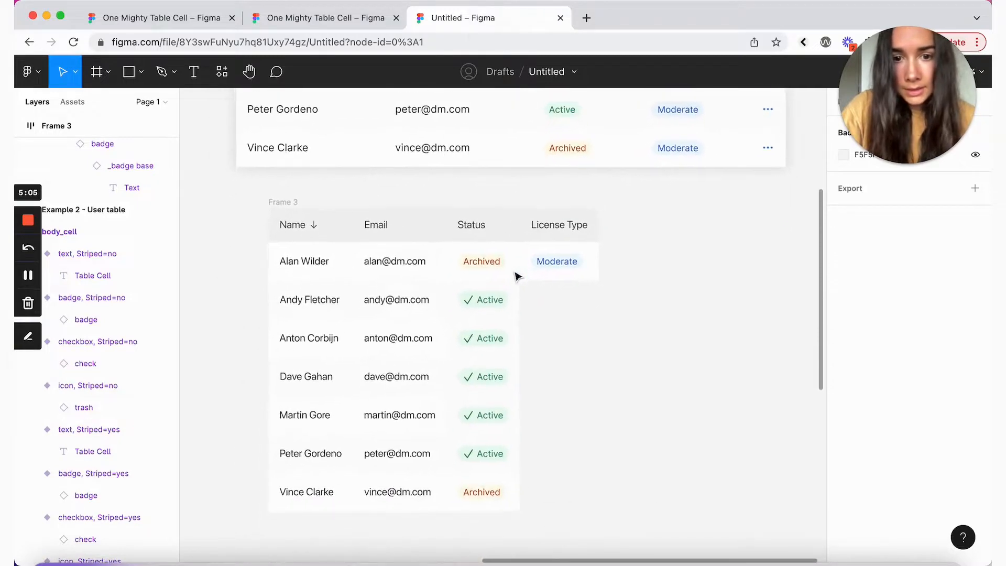
Step: Select ranges of Status cells to compare rows, then clear the selection
left_click(476, 365)
left_click(473, 341)
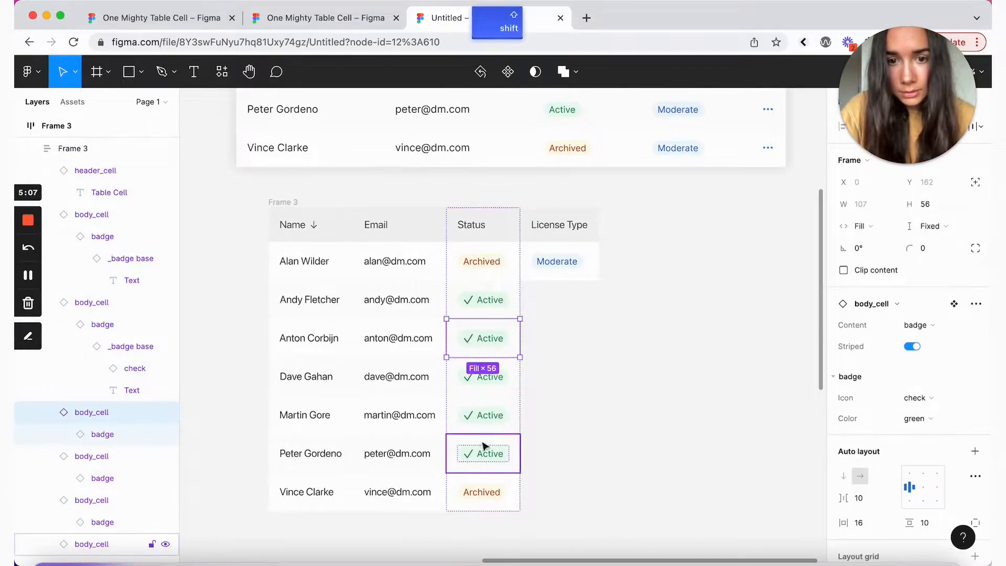
left_click(478, 425, "shift")
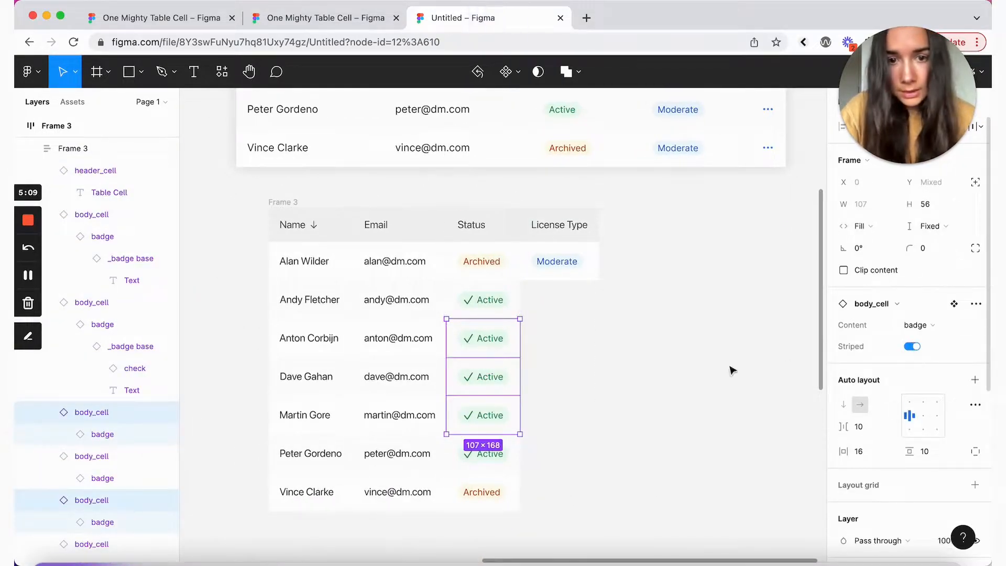
left_click(679, 371)
scroll(676, 370, "down", 3)
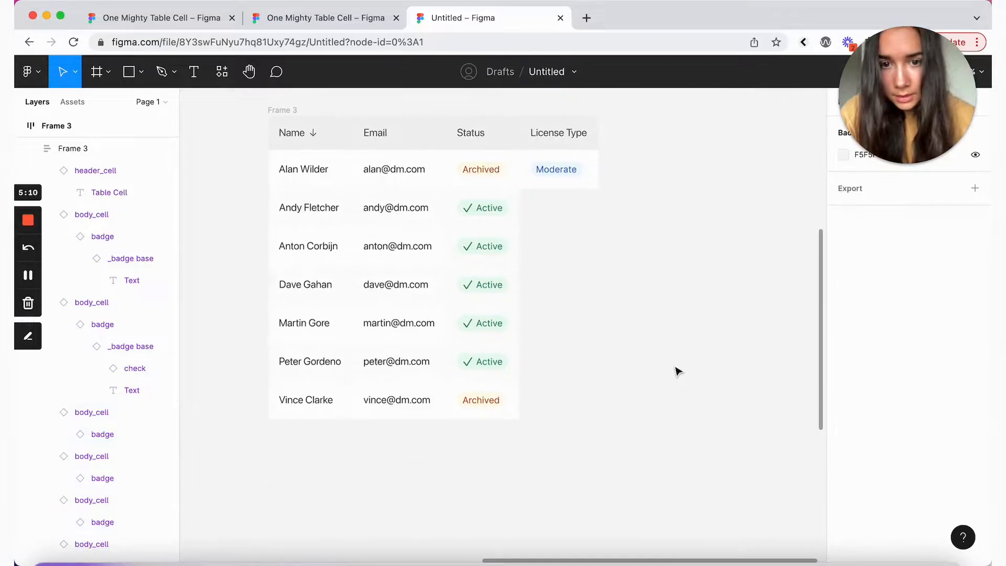
left_click(479, 247)
left_click(482, 333, "shift")
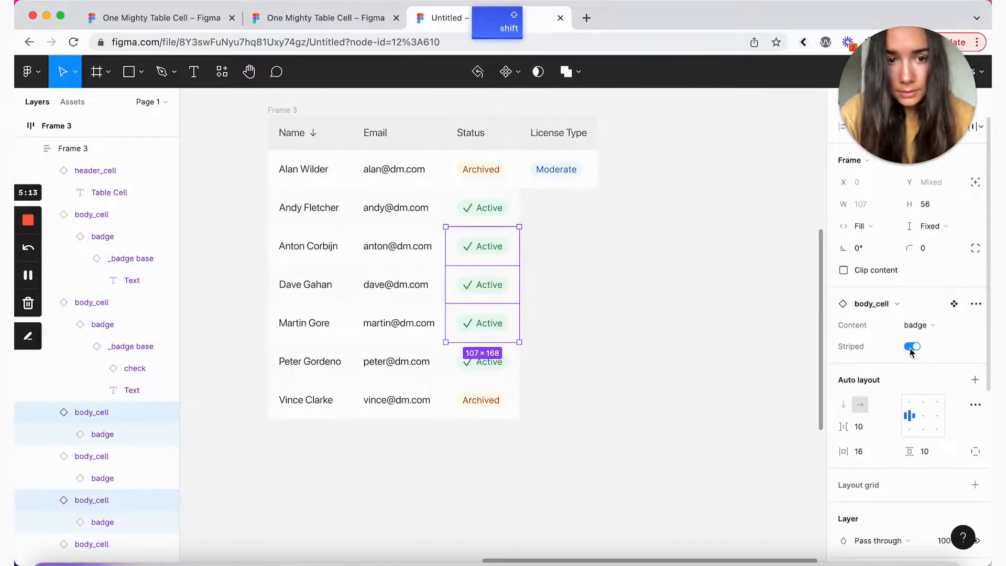
left_click(693, 324)
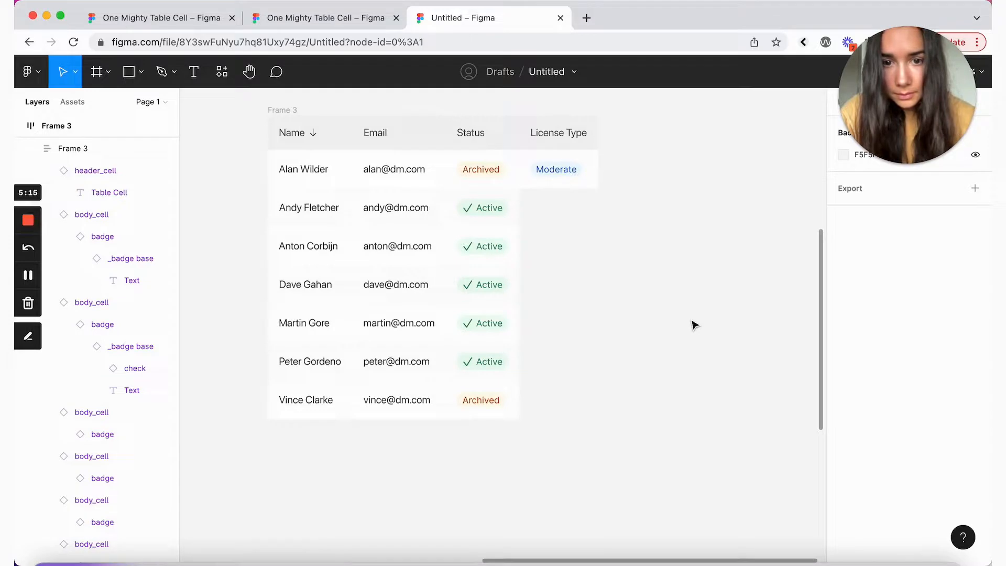
Step: Fill the emptied License Type rows with copies of the Moderate cell
left_click(577, 173)
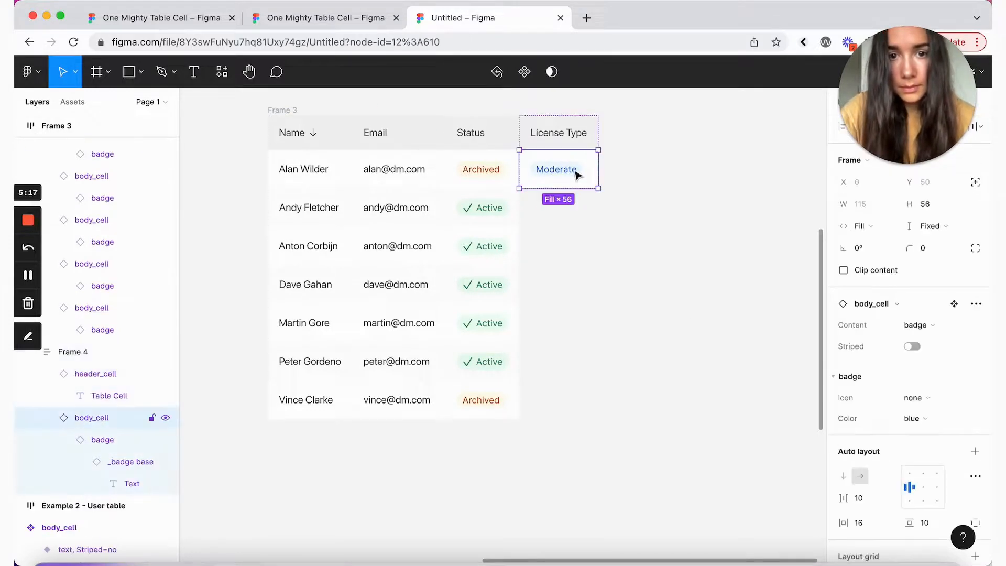
key("super+c")
key("super+v")
key("super+v")
key("super+v")
key("super+v")
key("super+v")
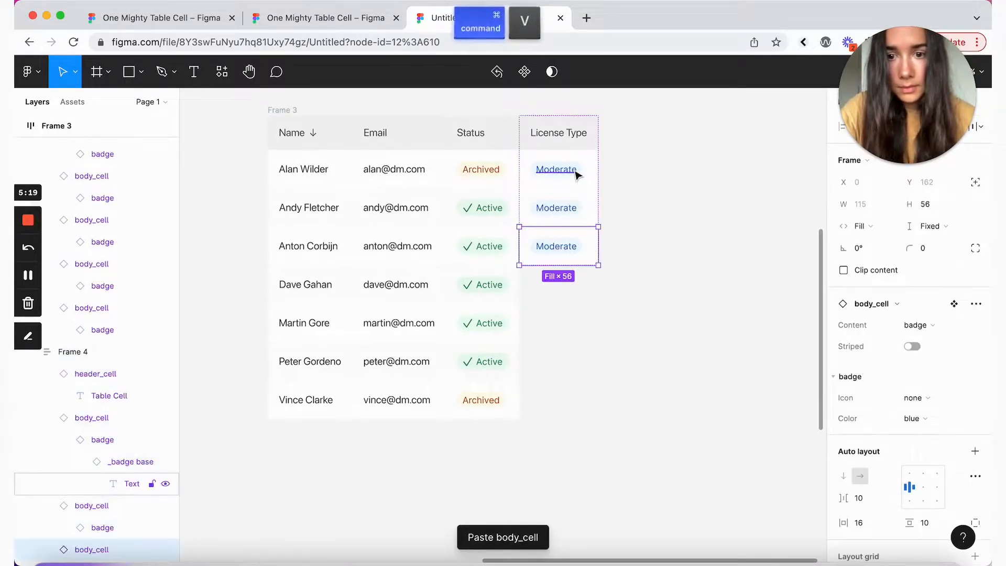
scroll(598, 174, "up", 5)
scroll(606, 174, "up", 2)
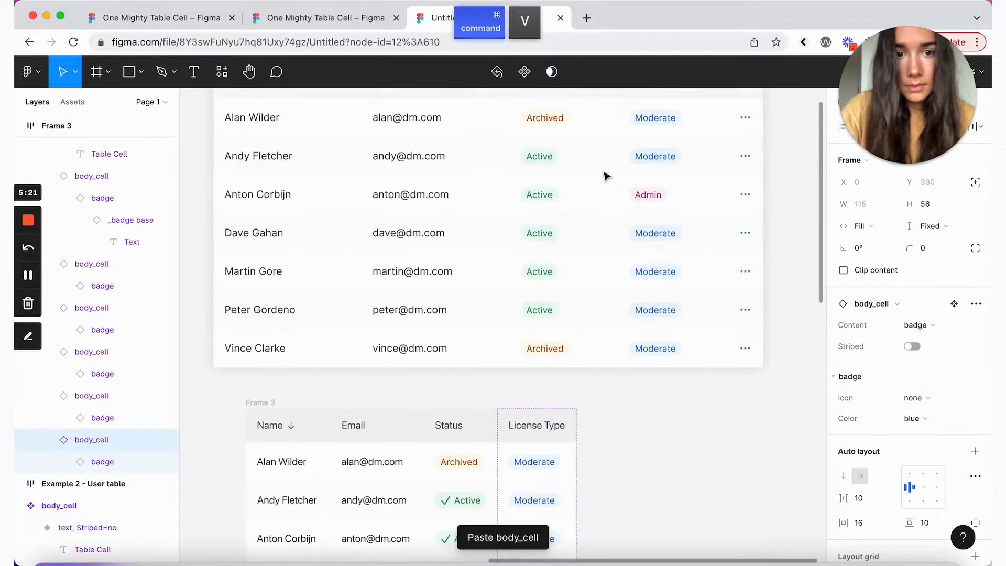
scroll(606, 173, "down", 5)
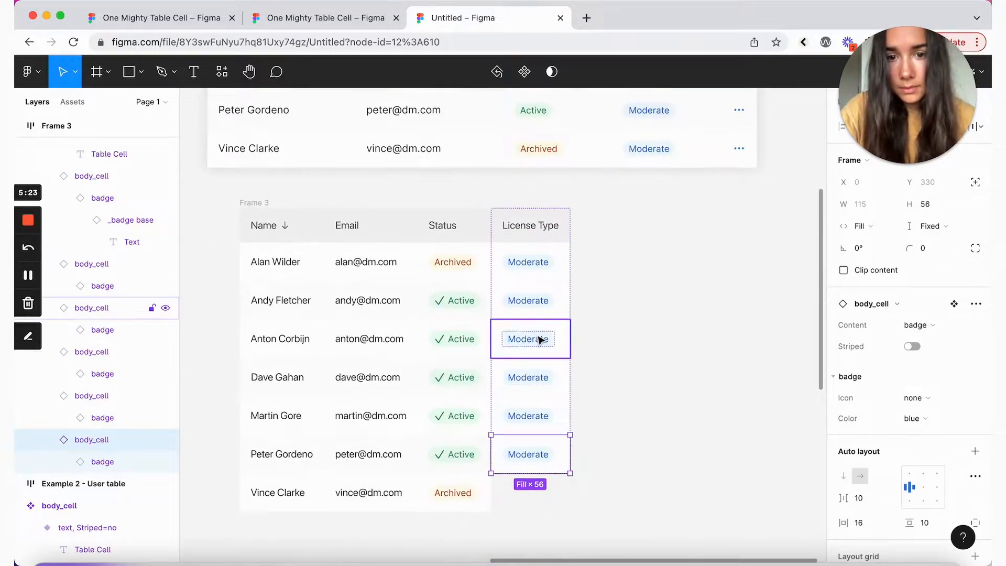
left_click(540, 341)
key("super+v")
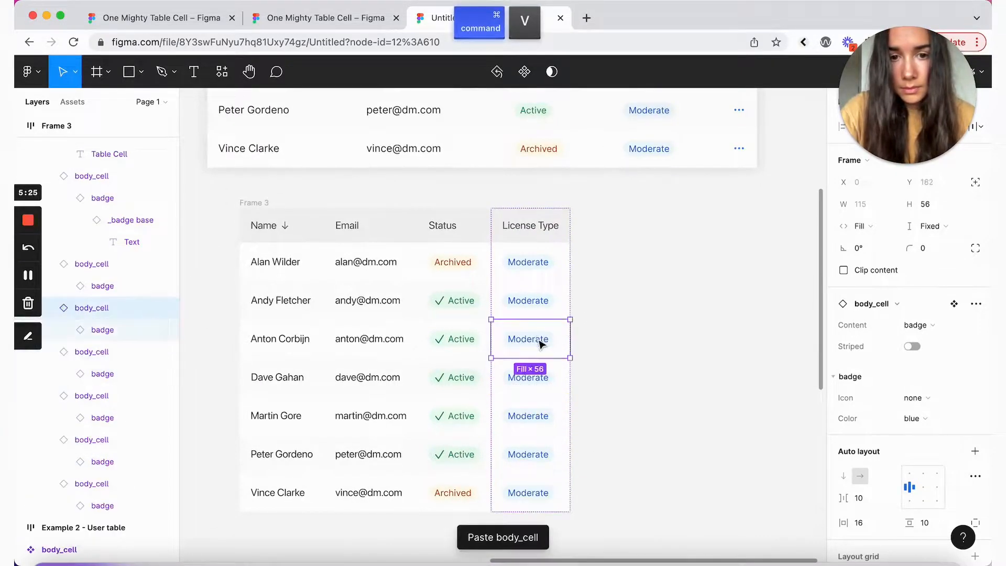
Step: Make the third row's License Type badge red and label it Admin
left_click(541, 342)
left_click(914, 324)
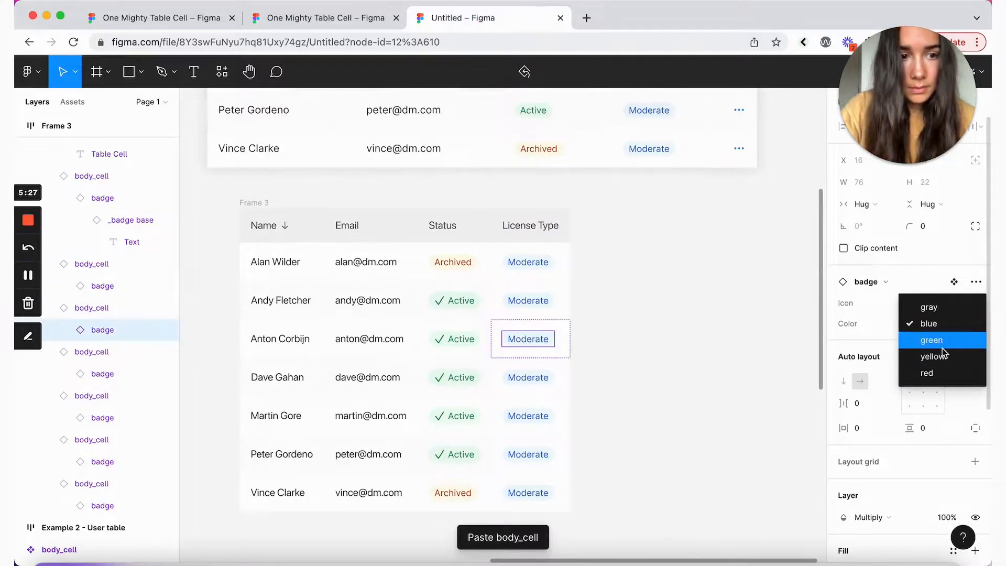
left_click(946, 372)
double_click(549, 340)
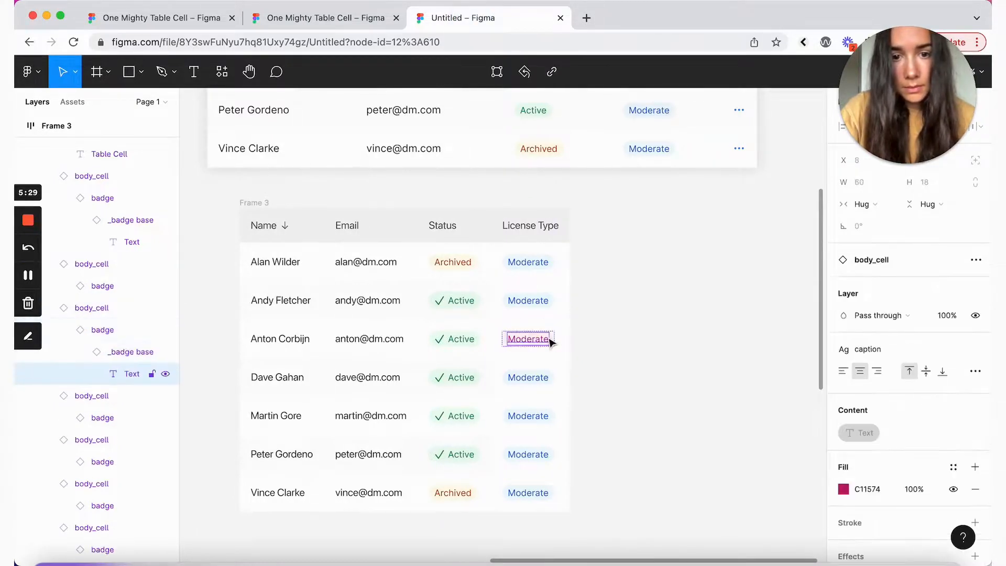
double_click(549, 339)
type("Adm")
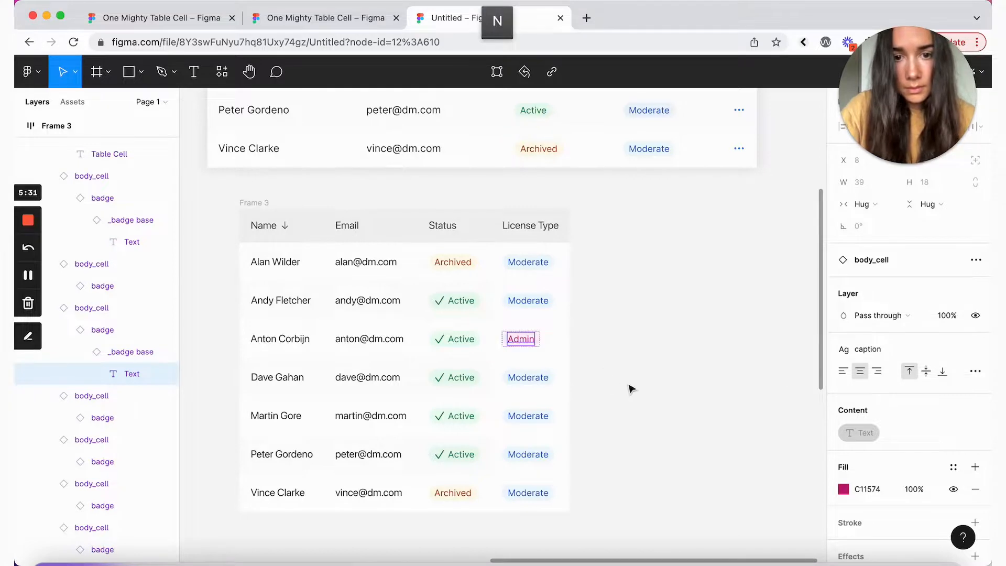
type("in")
left_click(561, 353)
Step: Select the other License Type cells down the column to check them, then deselect
left_click(555, 312)
left_click(555, 380, "shift")
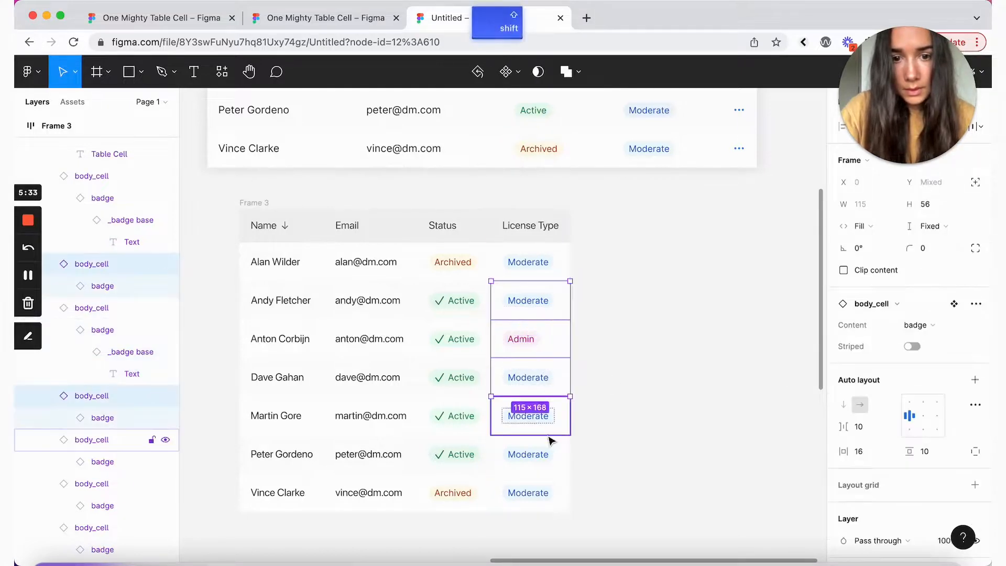
left_click(552, 454, "shift")
left_click(742, 361)
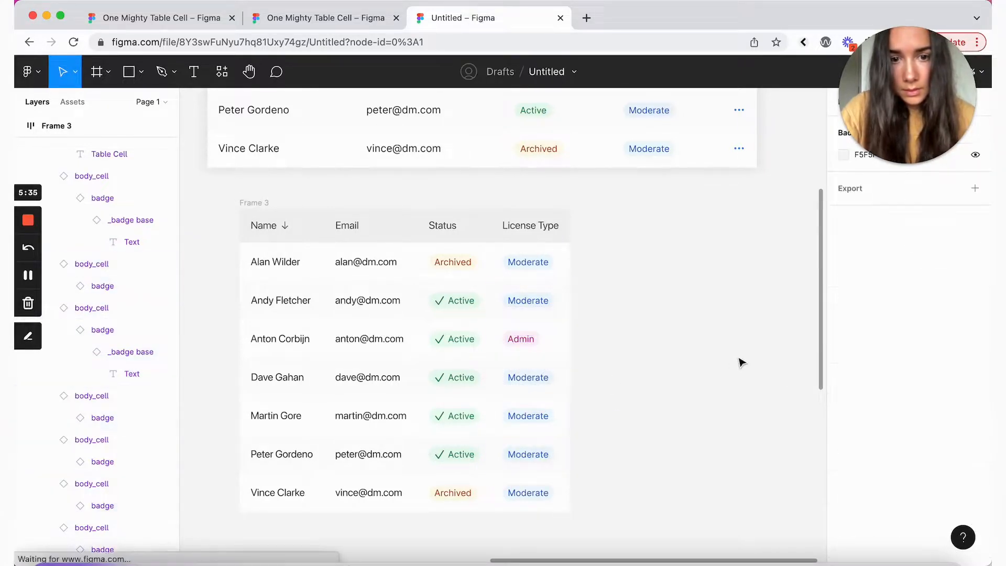
scroll(742, 362, "down", 3)
scroll(742, 362, "up", 6)
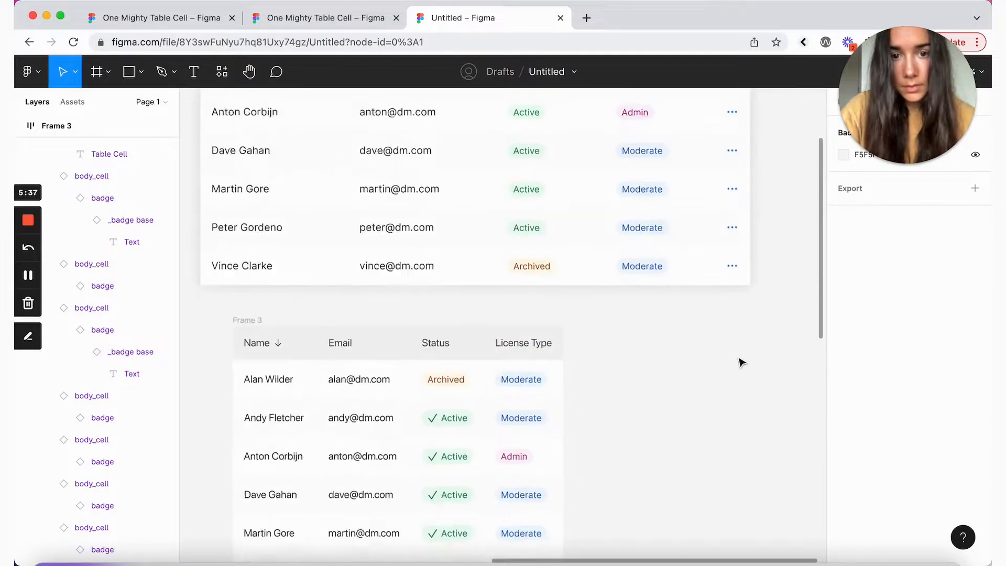
scroll(742, 362, "up", 4)
scroll(741, 361, "down", 4)
scroll(682, 367, "left", 2)
Step: Duplicate the License Type column and delete the copied header text
left_click(568, 380)
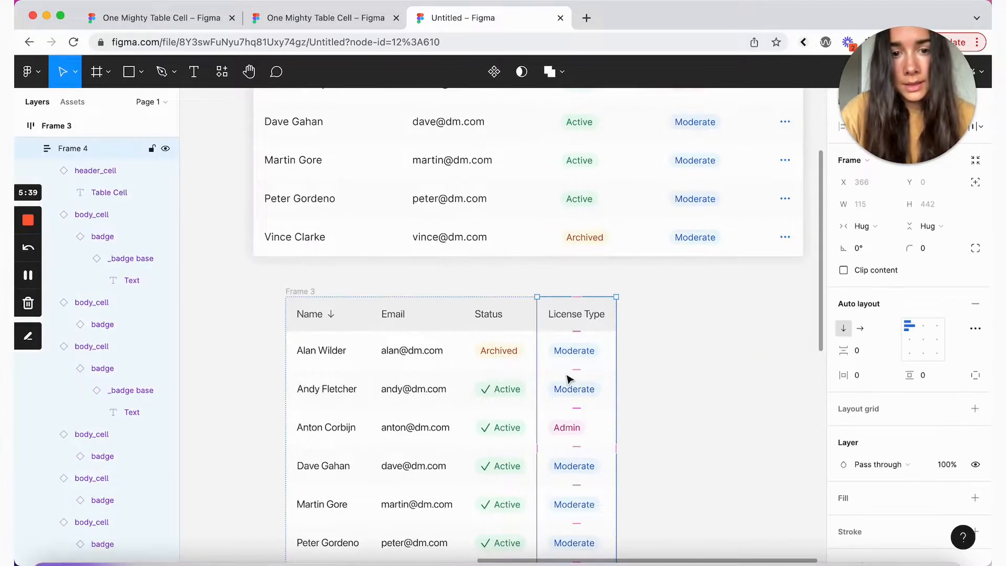
key("ctrl+c")
key("ctrl+v")
scroll(681, 313, "up", 5)
scroll(681, 313, "right", 3)
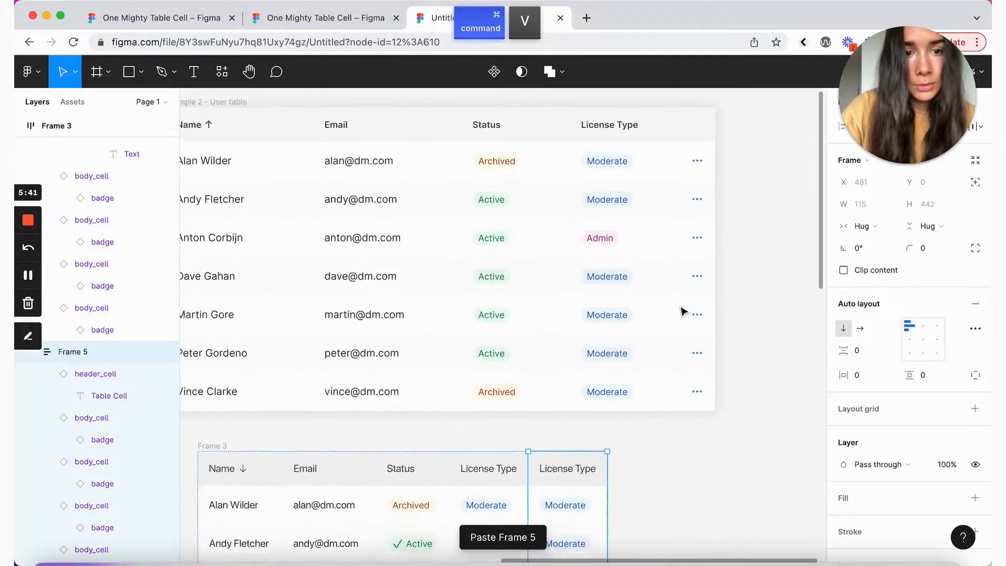
scroll(703, 344, "down", 5)
scroll(703, 343, "left", 1)
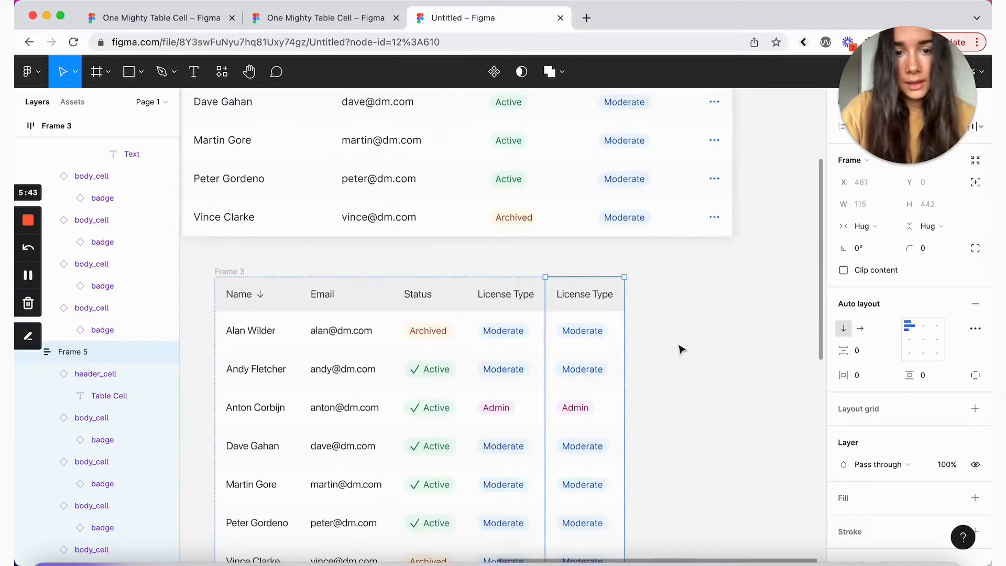
double_click(585, 306)
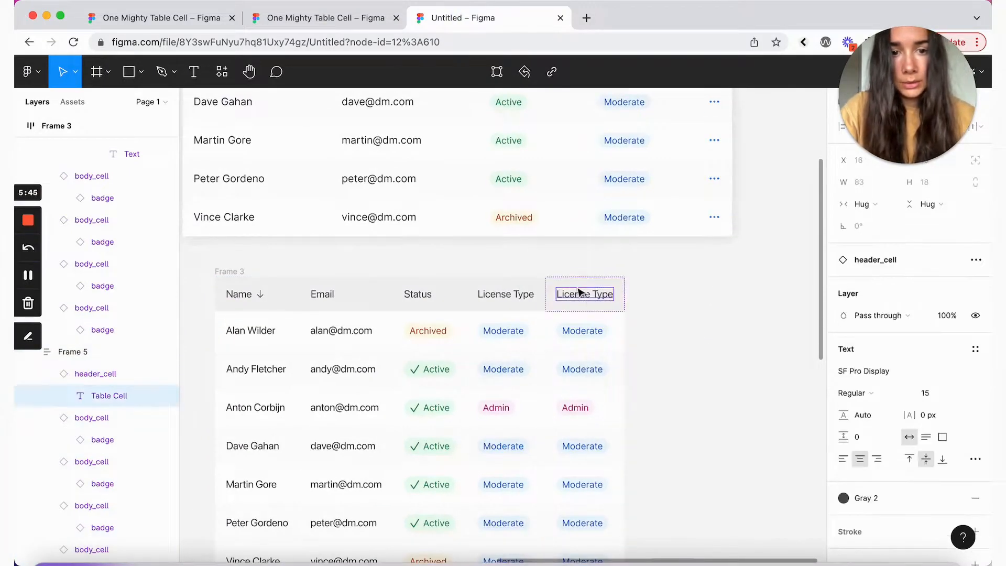
double_click(580, 300)
key("BackSpace")
Step: Switch the new column's cells from badge to icon content with ellipsis icons
left_click(607, 310)
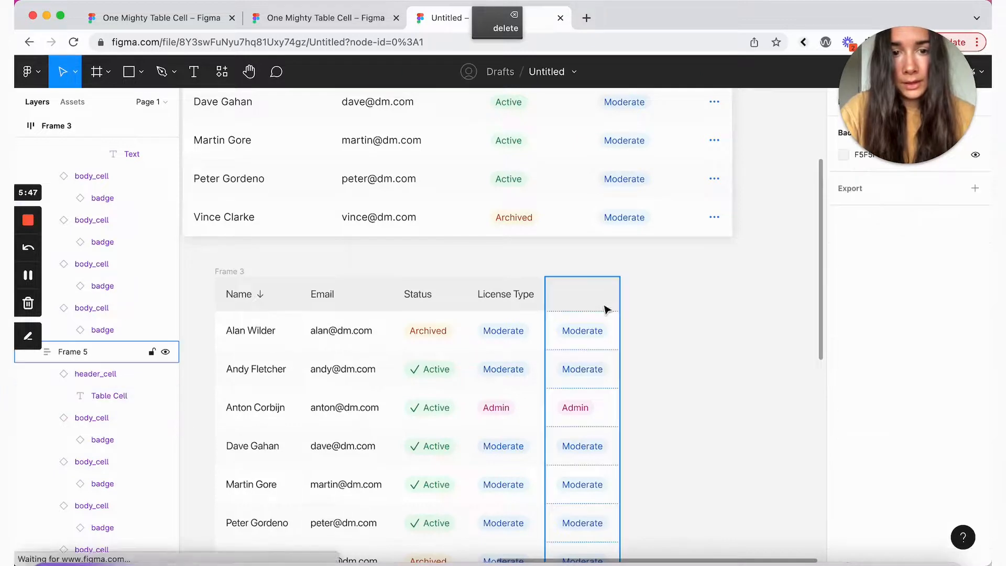
left_click(583, 338)
scroll(117, 387, "down", 4)
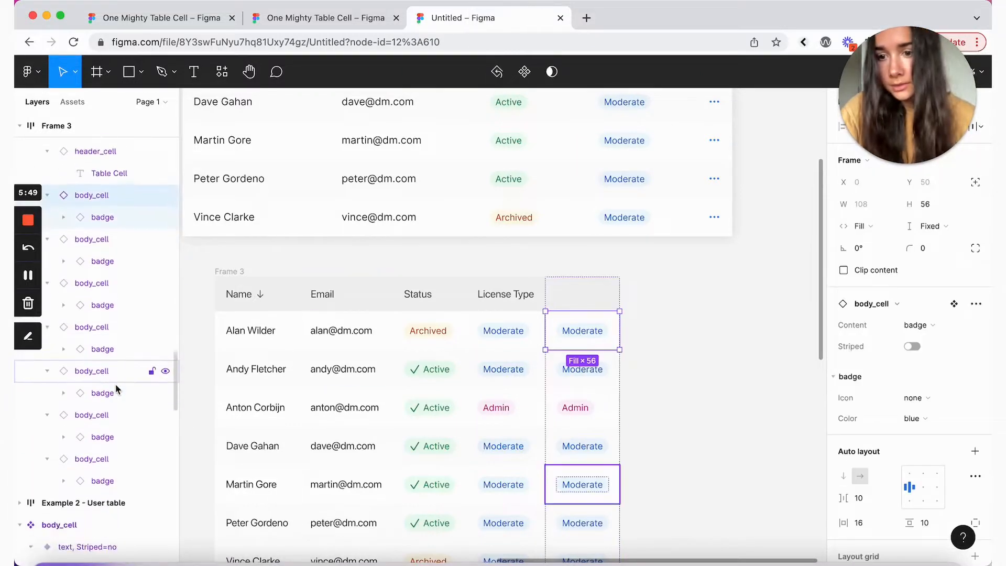
left_click(115, 452, "shift")
scroll(912, 335, "down", 1)
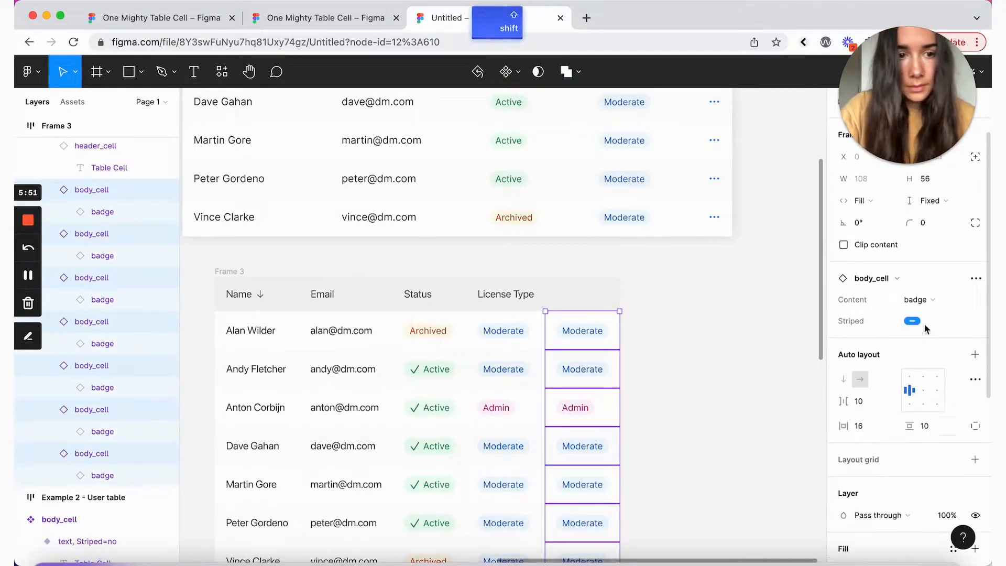
left_click(931, 300)
left_click(932, 333)
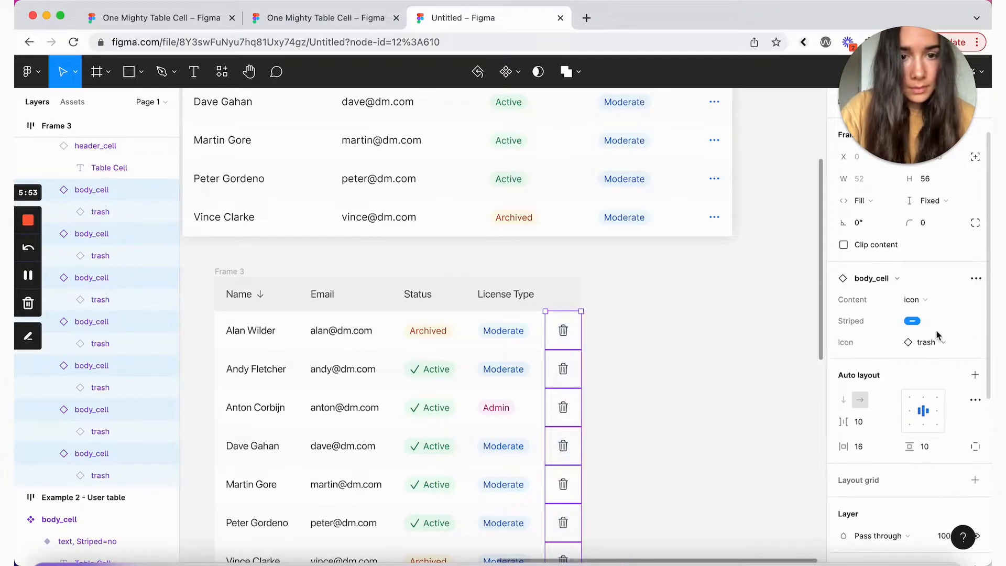
left_click(939, 341)
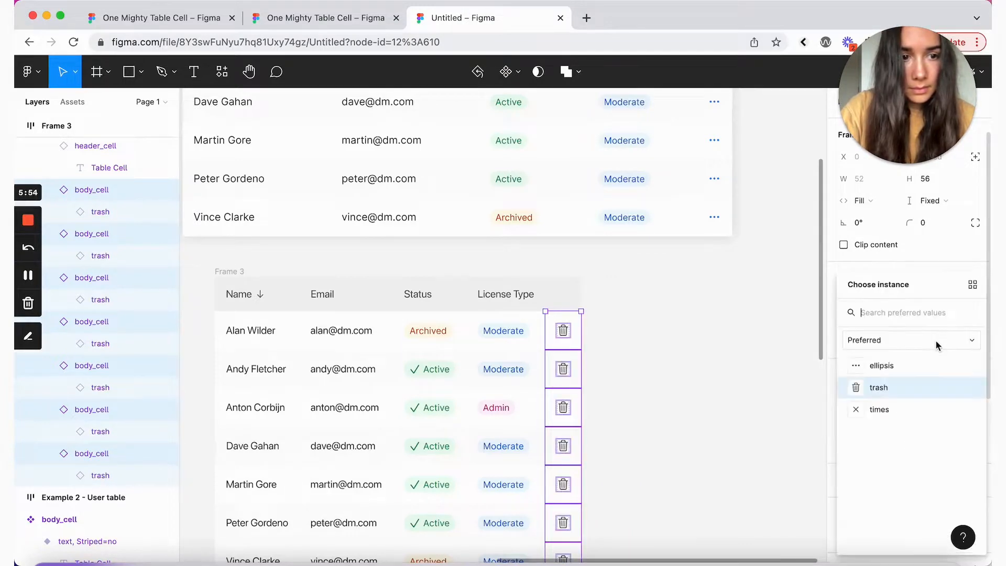
left_click(883, 367)
Step: Look at colour styles for the icon colour, leave it unchanged, and deselect the cells
scroll(913, 417, "down", 5)
left_click(954, 405)
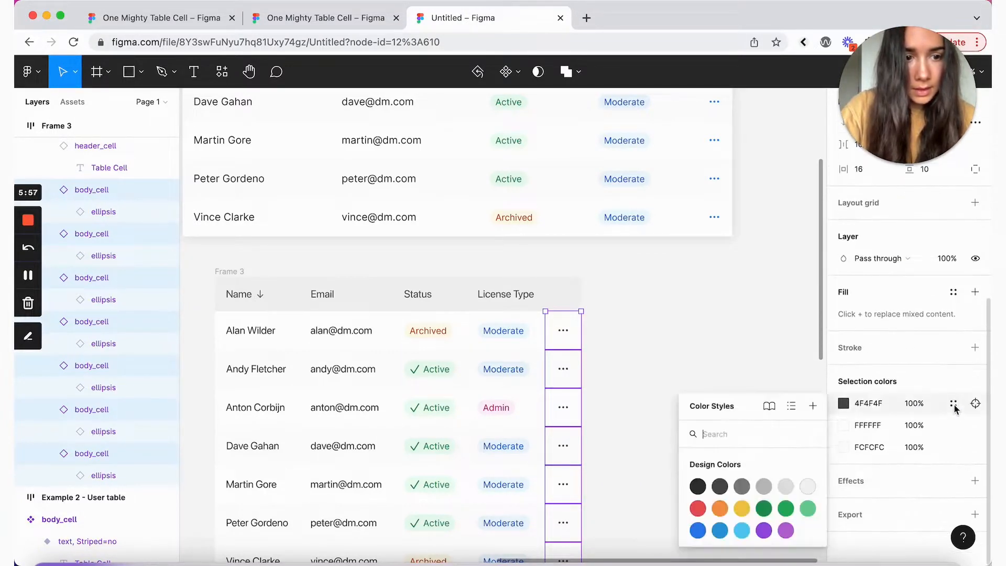
key("Escape")
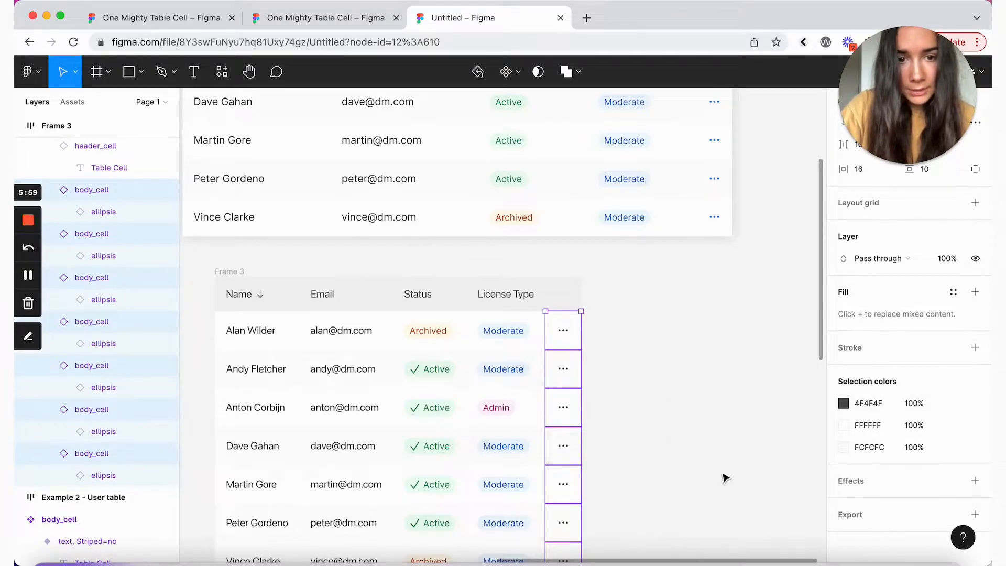
left_click(698, 386)
scroll(700, 386, "up", 5)
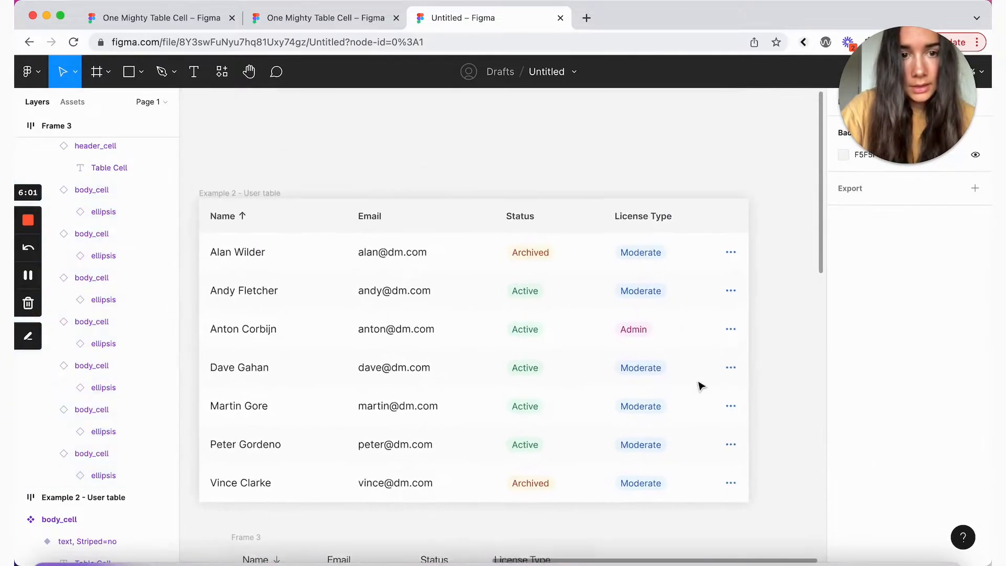
scroll(698, 386, "down", 4)
scroll(701, 386, "down", 2)
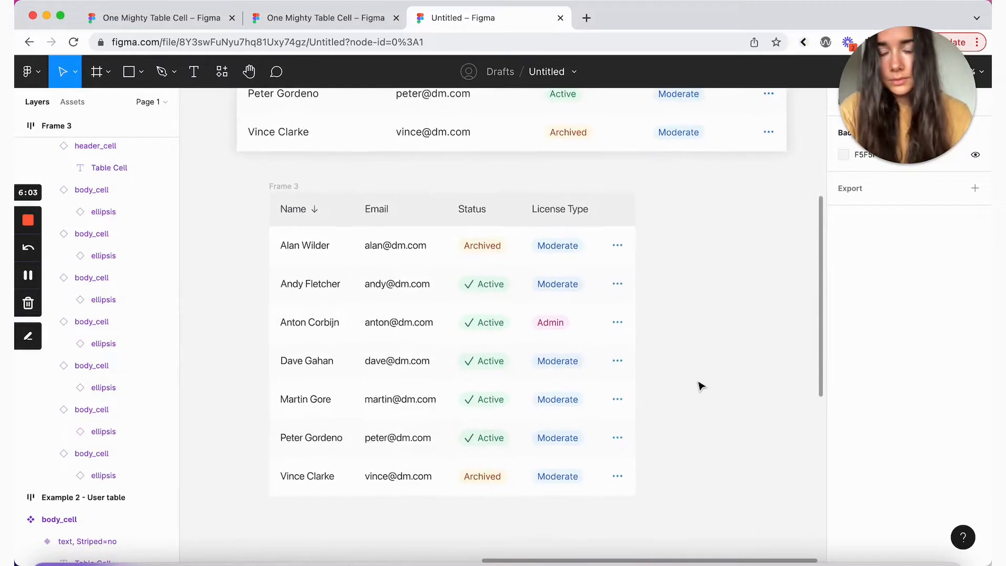
Step: Widen Frame 3 to about 745 and set all five columns to Fill container width
left_click(287, 188)
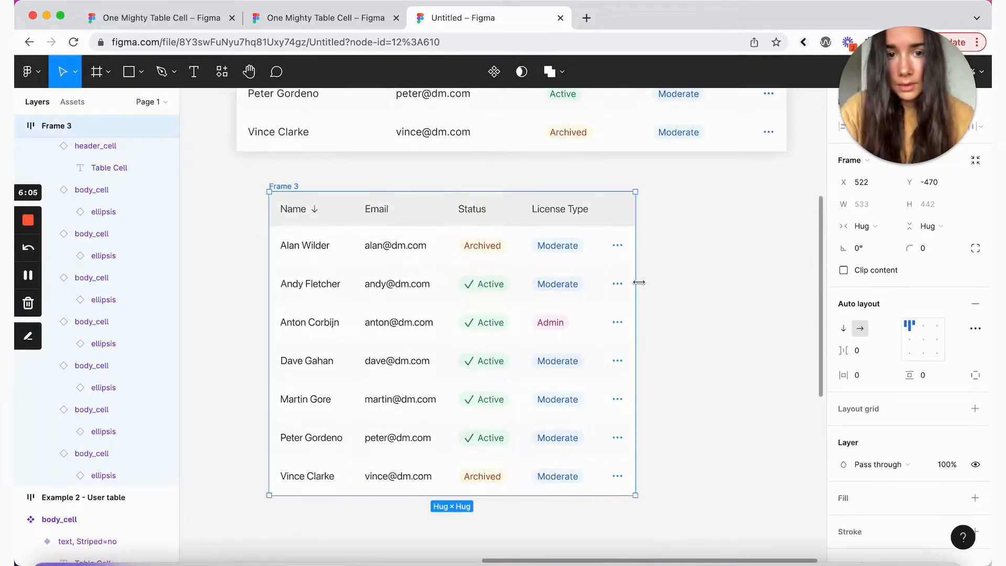
left_click_drag(636, 283, 779, 300)
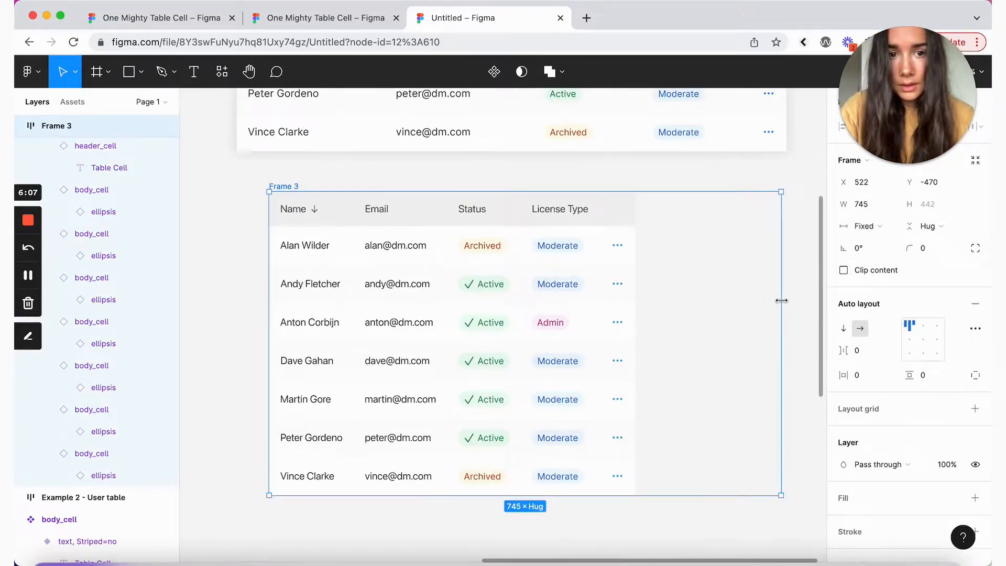
left_click(608, 243)
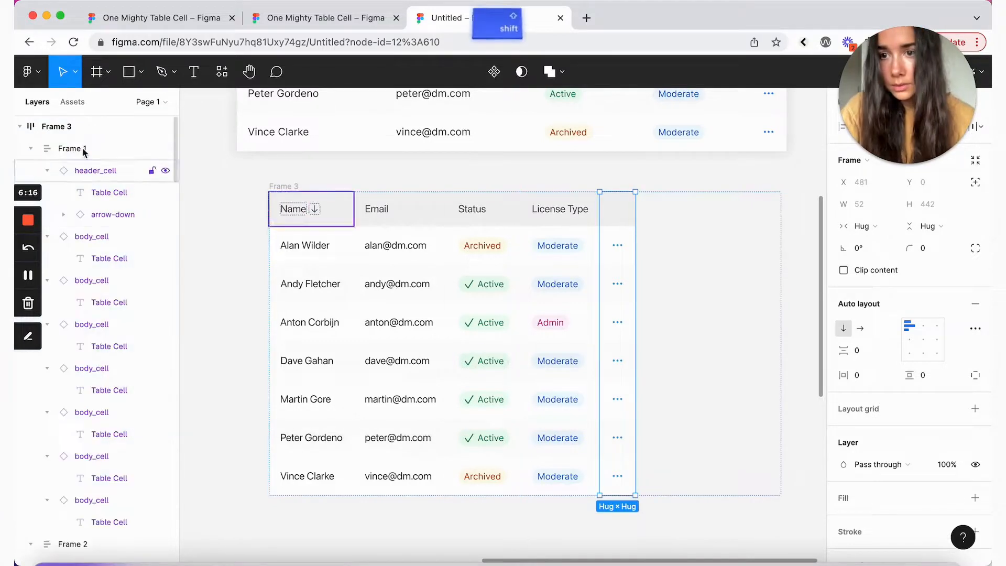
left_click(58, 148, "shift")
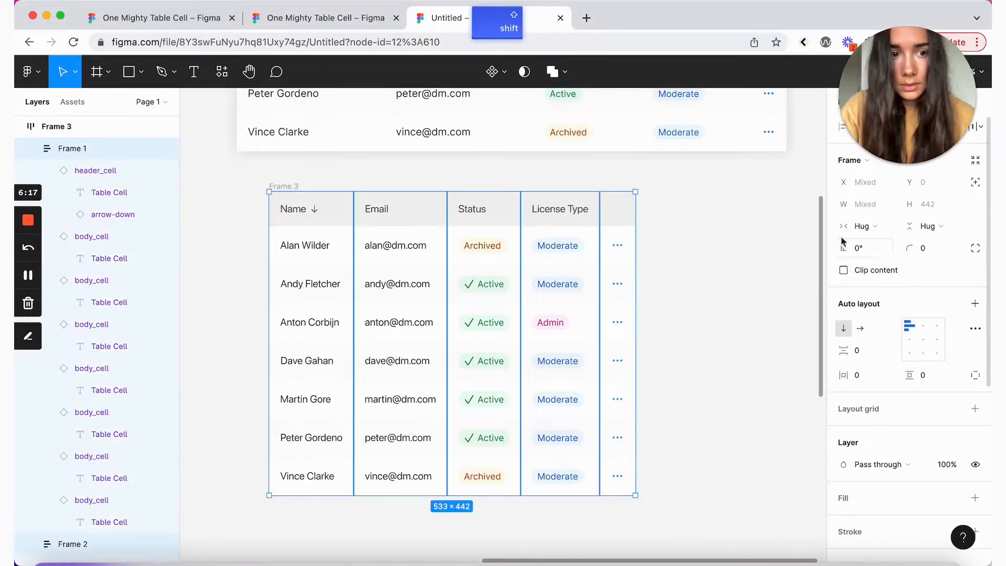
left_click(861, 226)
left_click(866, 244)
left_click(663, 185)
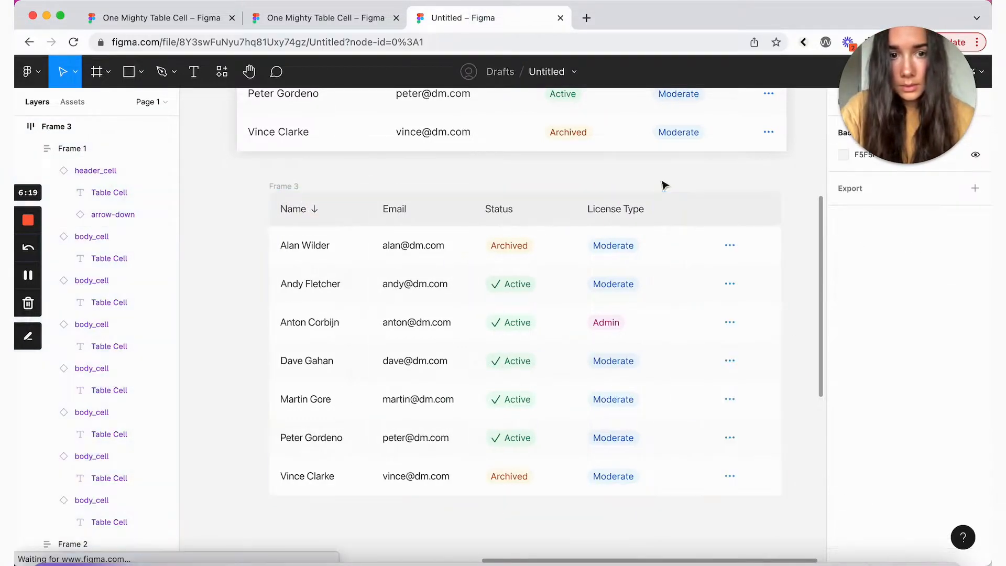
Step: Widen the Name column to 197 and the Status column to 134
left_click(367, 266)
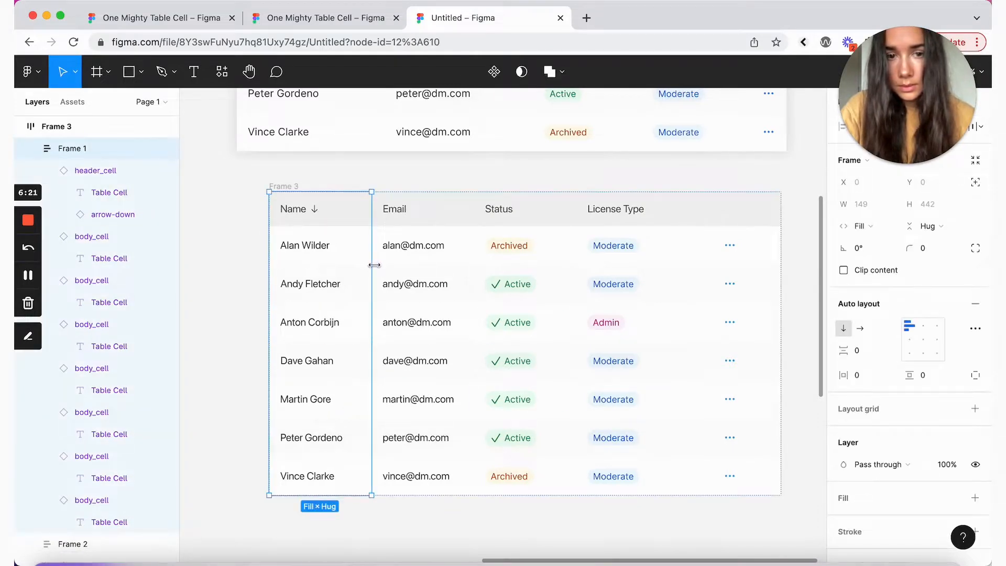
left_click_drag(371, 263, 405, 263)
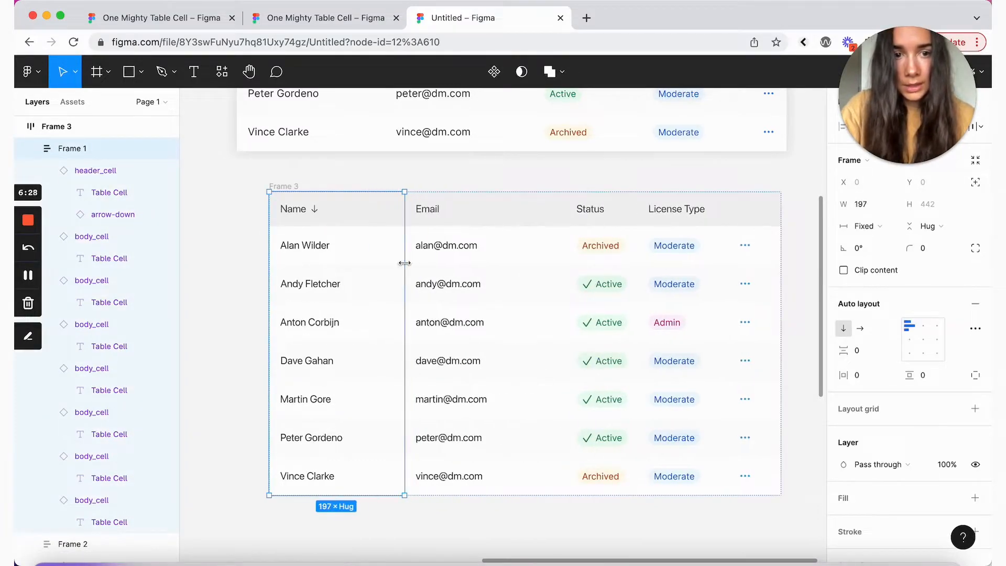
left_click(519, 253)
left_click(626, 257)
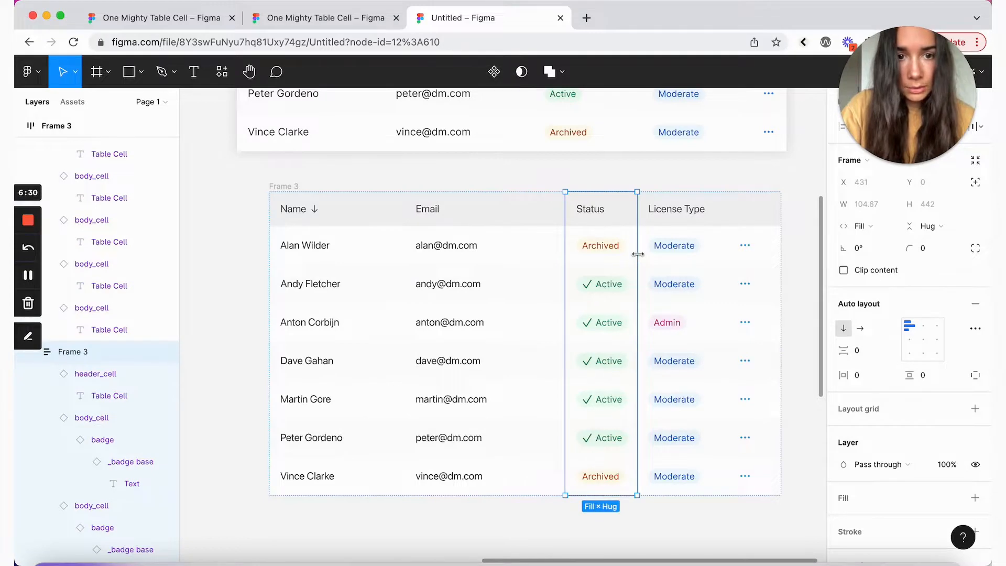
left_click_drag(637, 254, 657, 260)
left_click(614, 180)
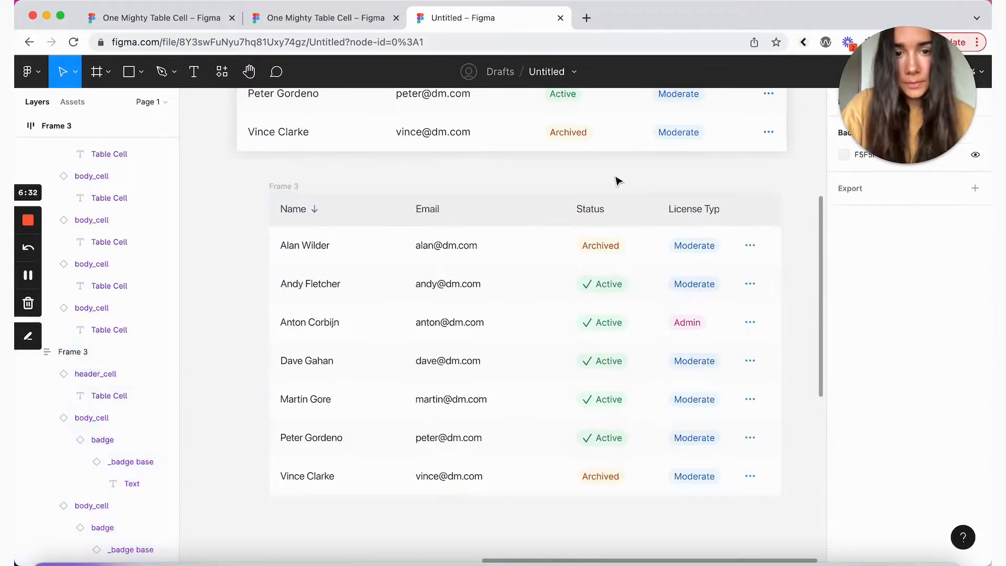
left_click(647, 268)
left_click(602, 180)
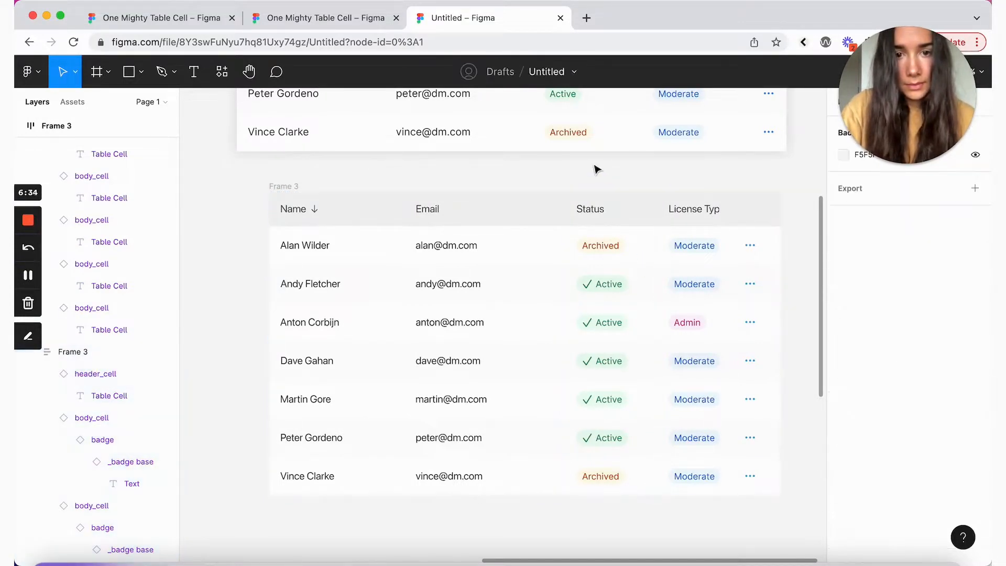
Step: Rename the table frame 'Example' and narrow the License Type column to 120
left_click_drag(287, 189, 264, 201)
double_click(264, 199)
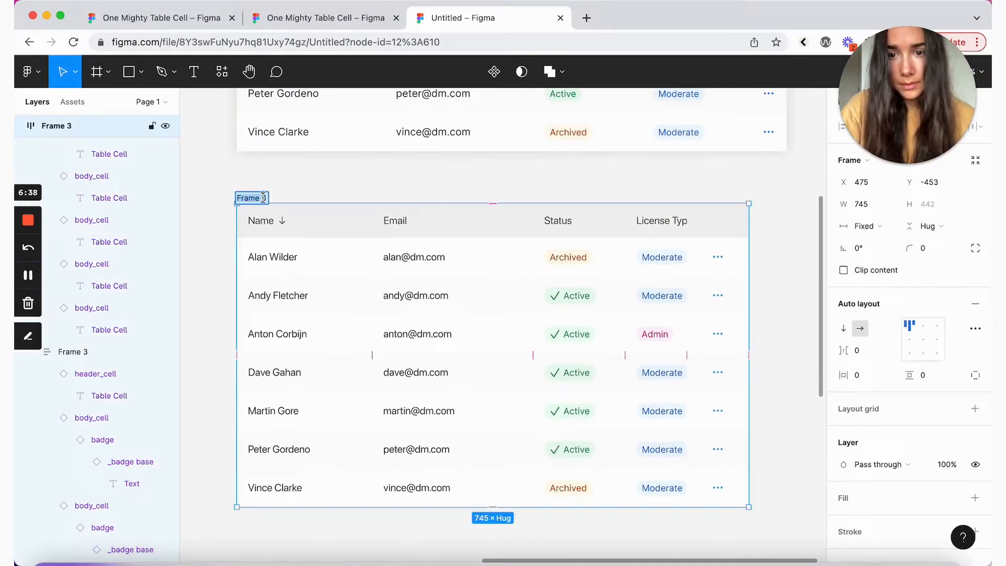
type("Example")
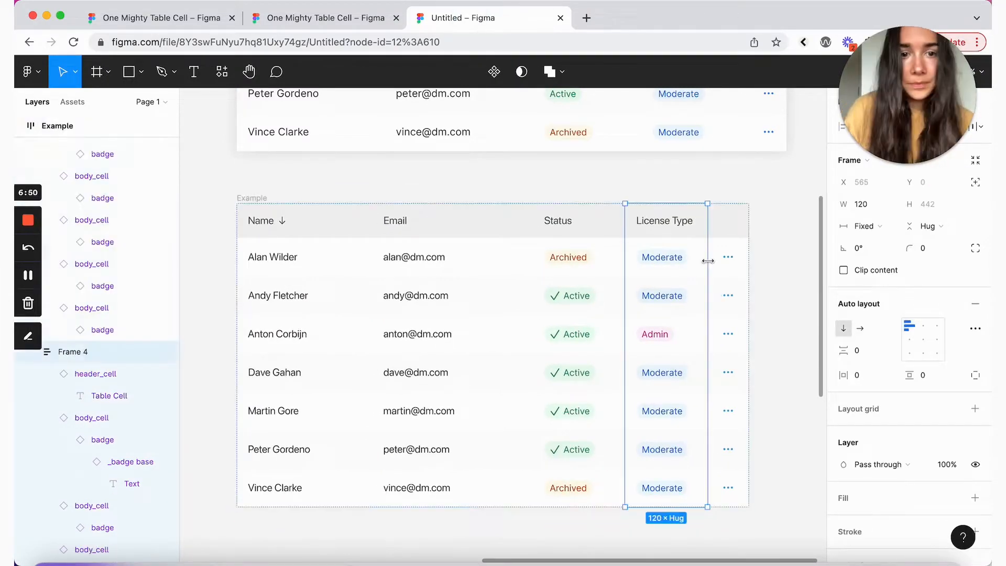
left_click_drag(707, 260, 701, 258)
left_click(768, 254)
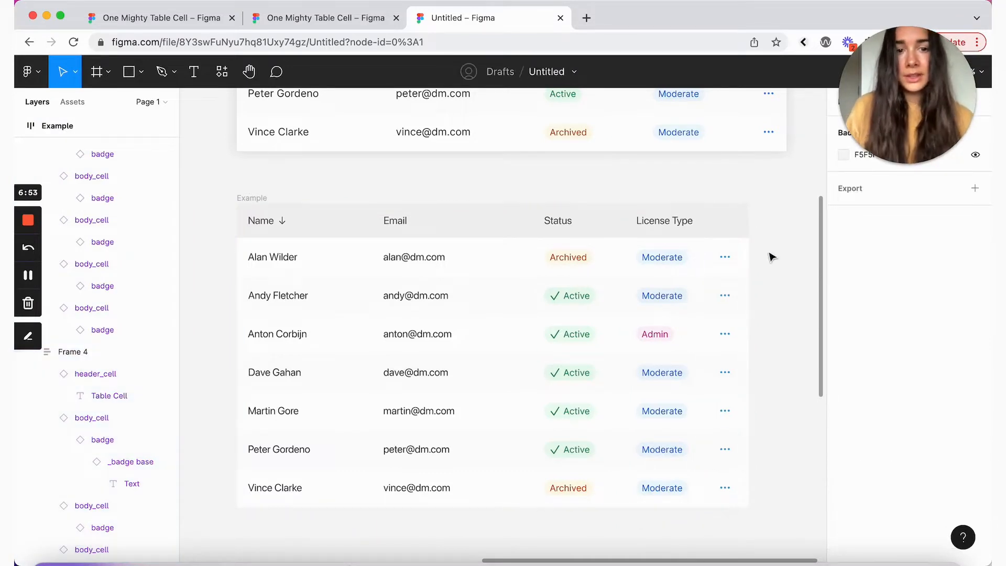